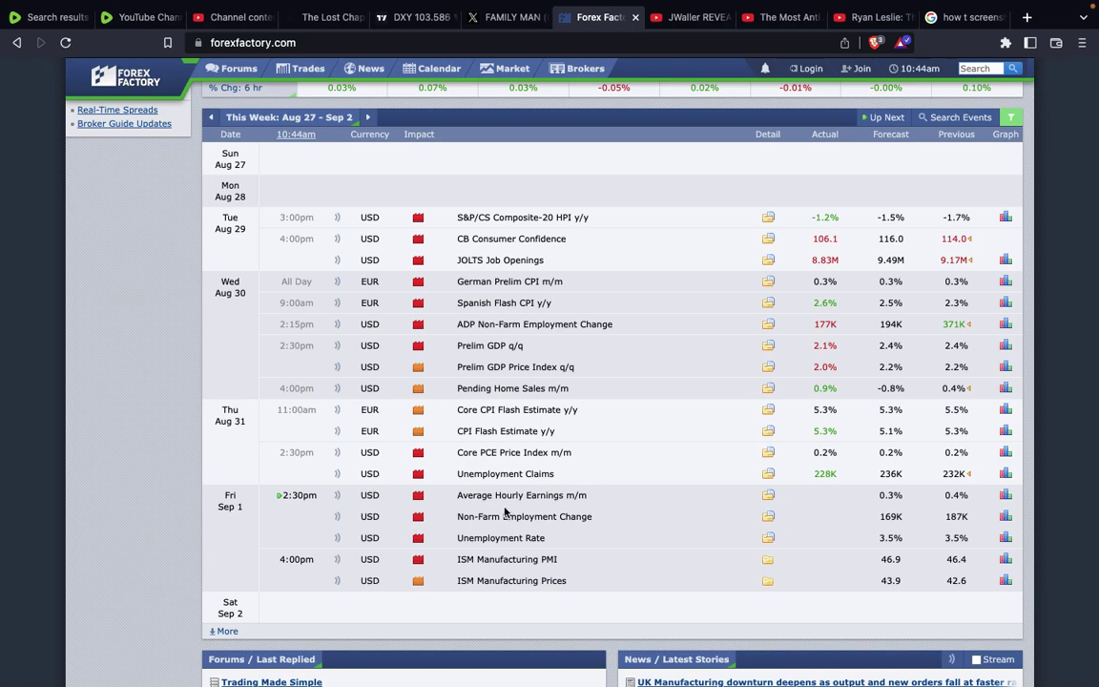
# - Open the details of the Sep 1 Non-Farm Employment Change event and review its specs, history and related stories
pyautogui.click(769, 517)
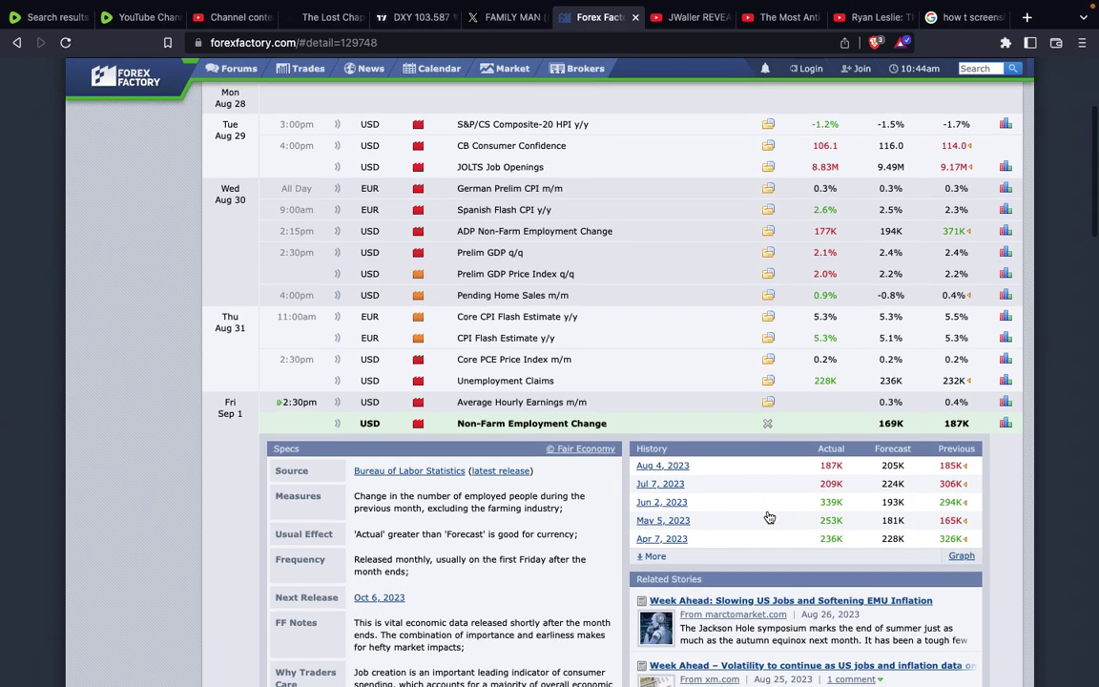
pyautogui.scroll(-2, 769, 516)
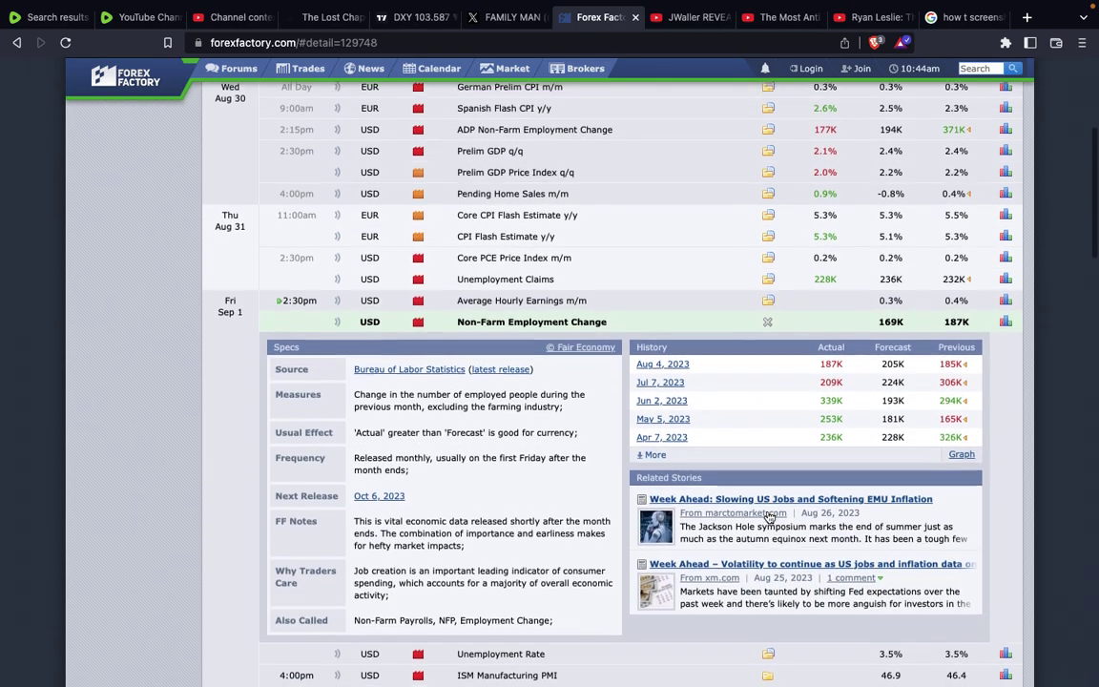
pyautogui.scroll(-1, 769, 516)
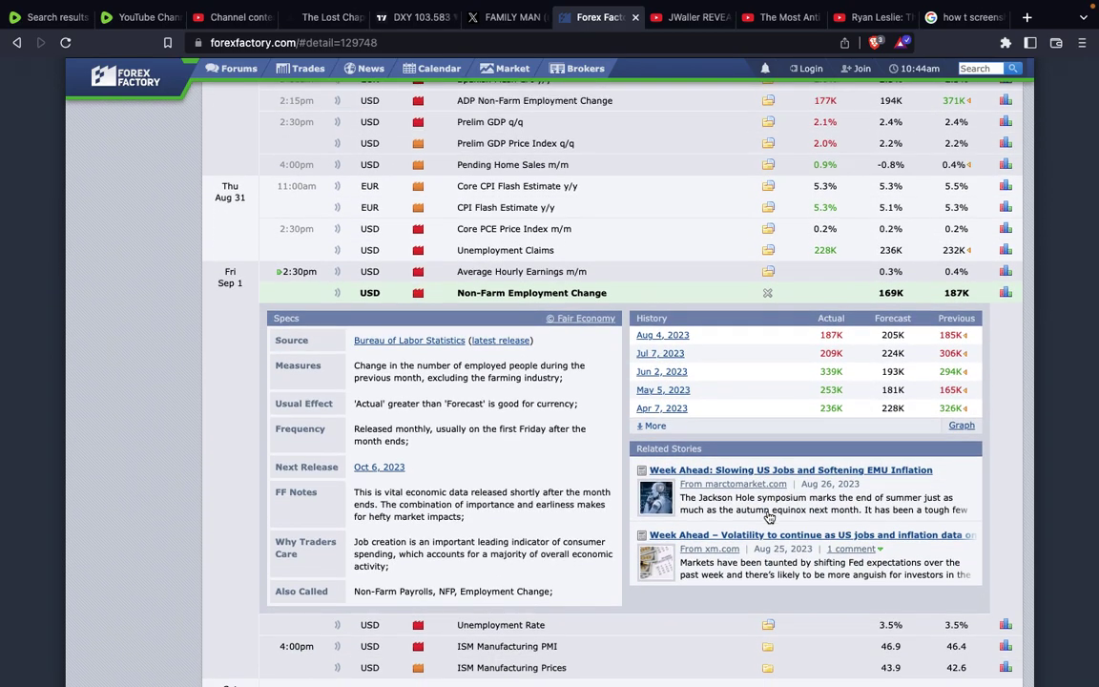
pyautogui.scroll(-1, 770, 516)
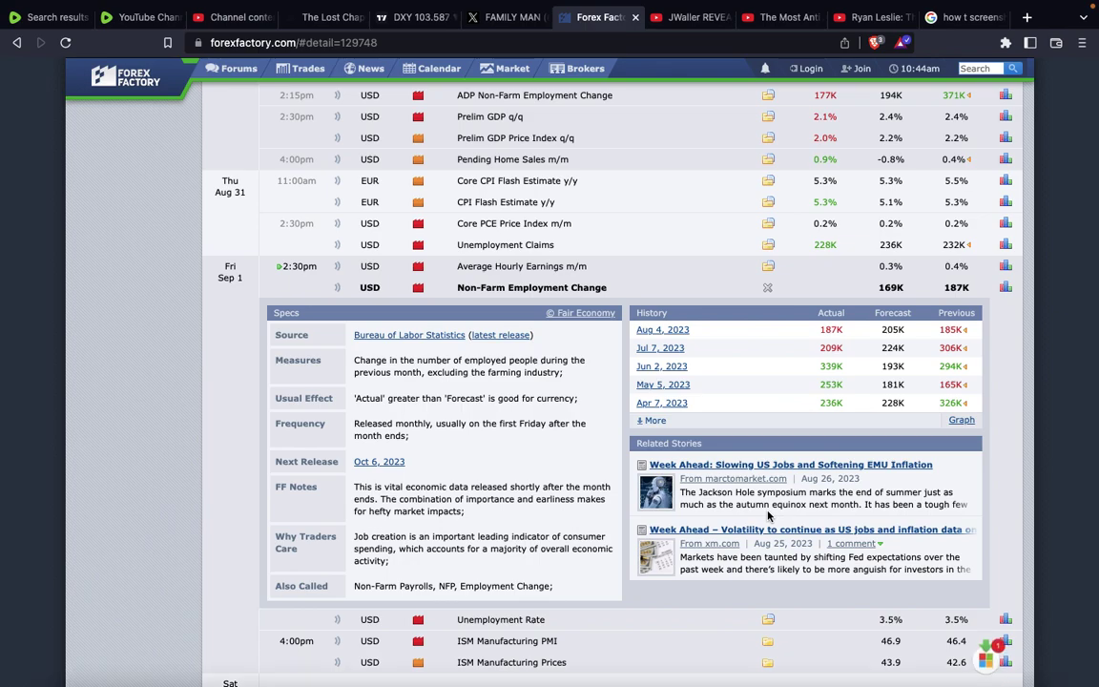
# - Switch to the TradingView DXY chart, set its interval to 1 day and bring the recent candles into view
pyautogui.click(373, 23)
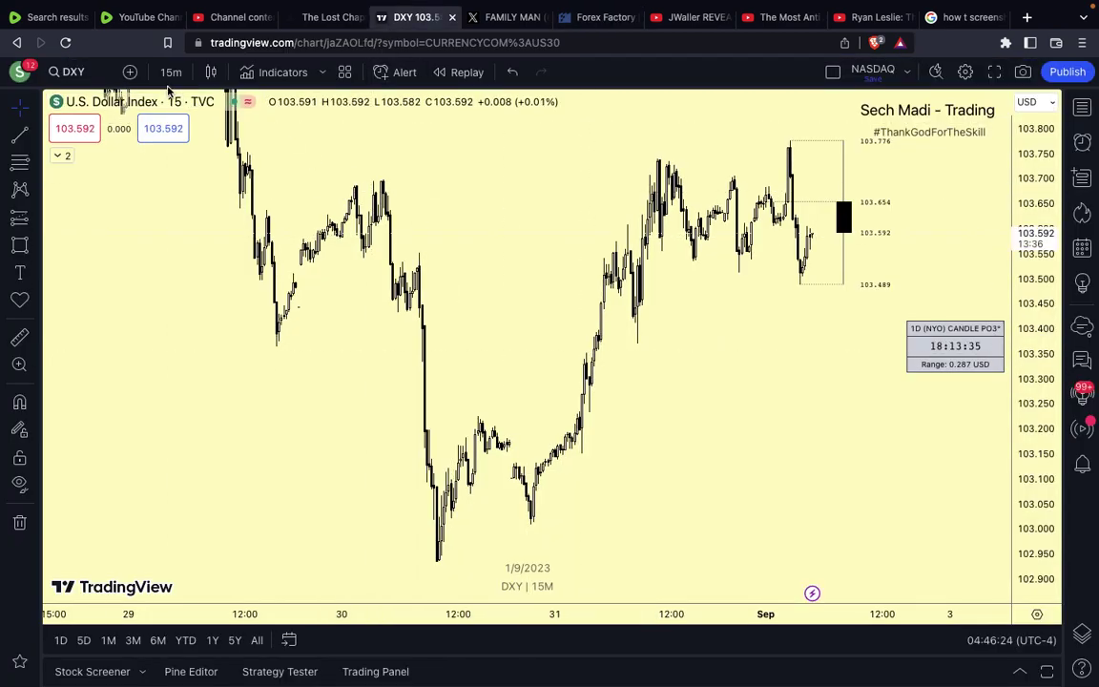
pyautogui.write('1d')
pyautogui.press('Return')
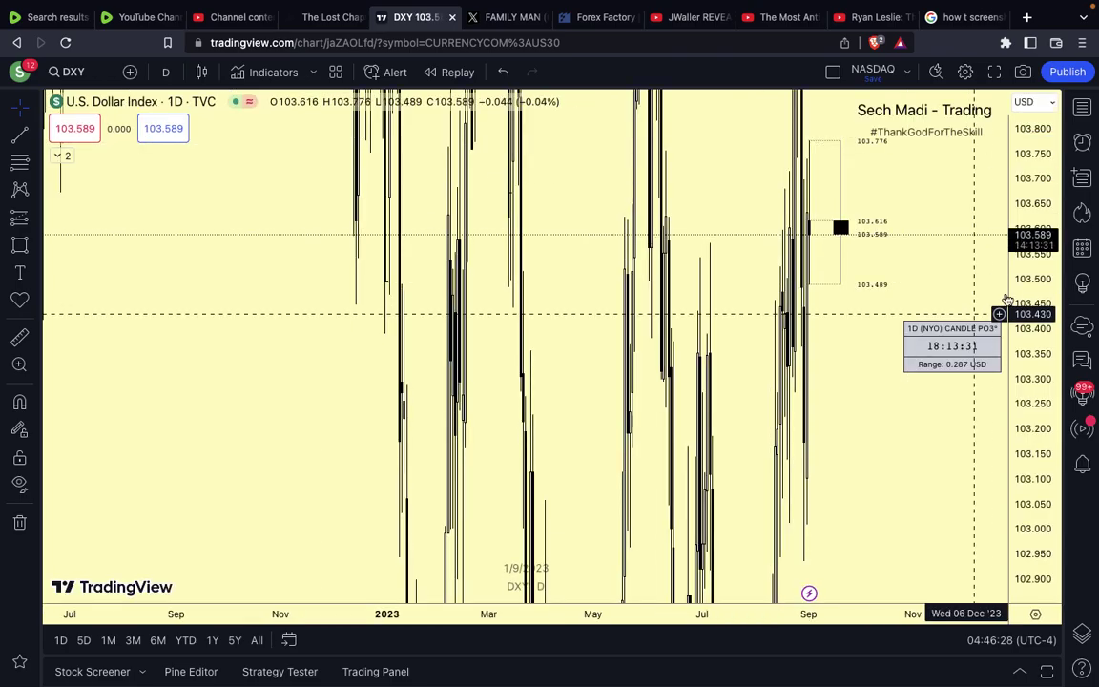
pyautogui.scroll(8, 804, 499)
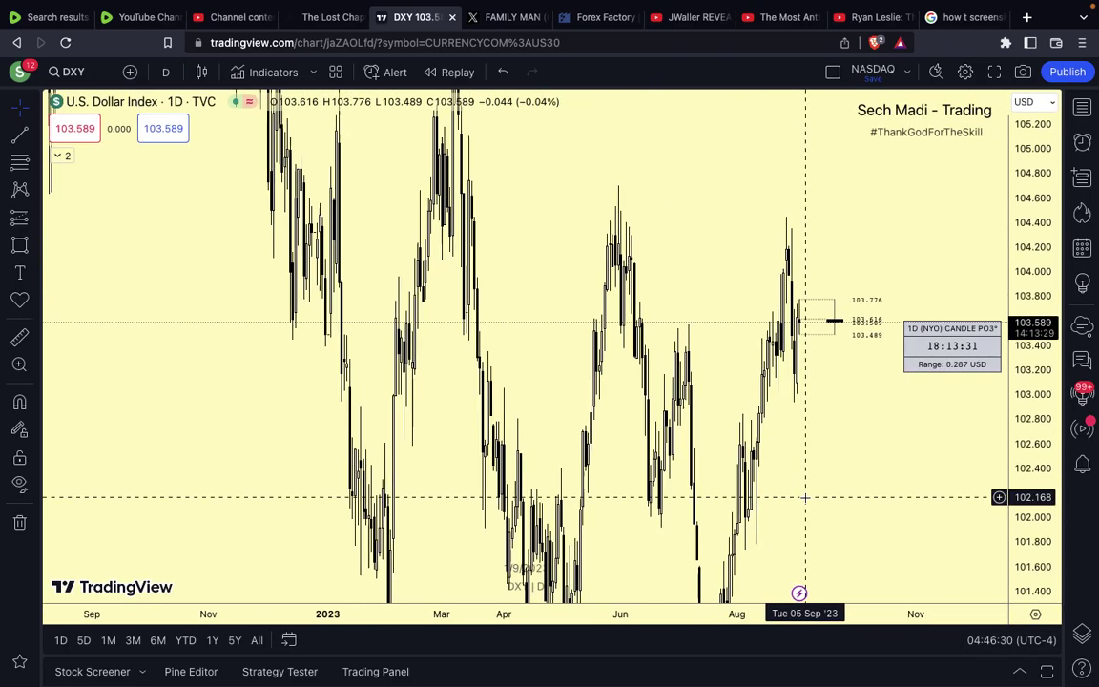
pyautogui.moveTo(753, 257); pyautogui.dragTo(495, 186)
pyautogui.scroll(1, 575, 323)
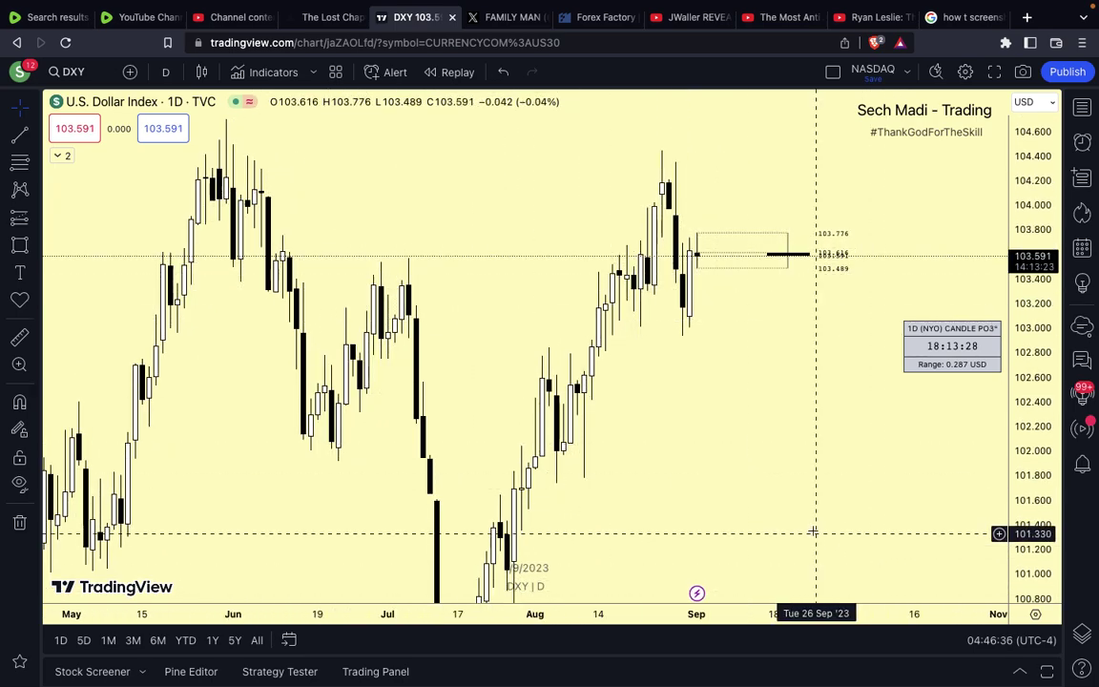
# - Draw a horizontal trend line at about 103.572 from 30 Jun to 16 Aug and make it a dashed line
pyautogui.click(18, 136)
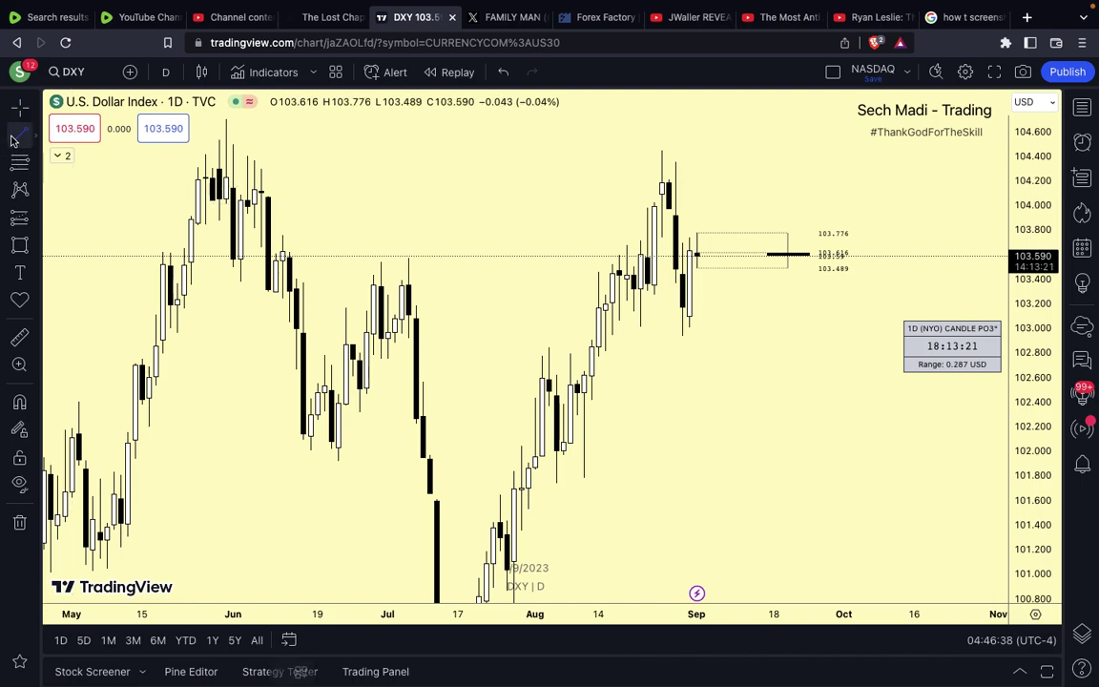
pyautogui.click(381, 258)
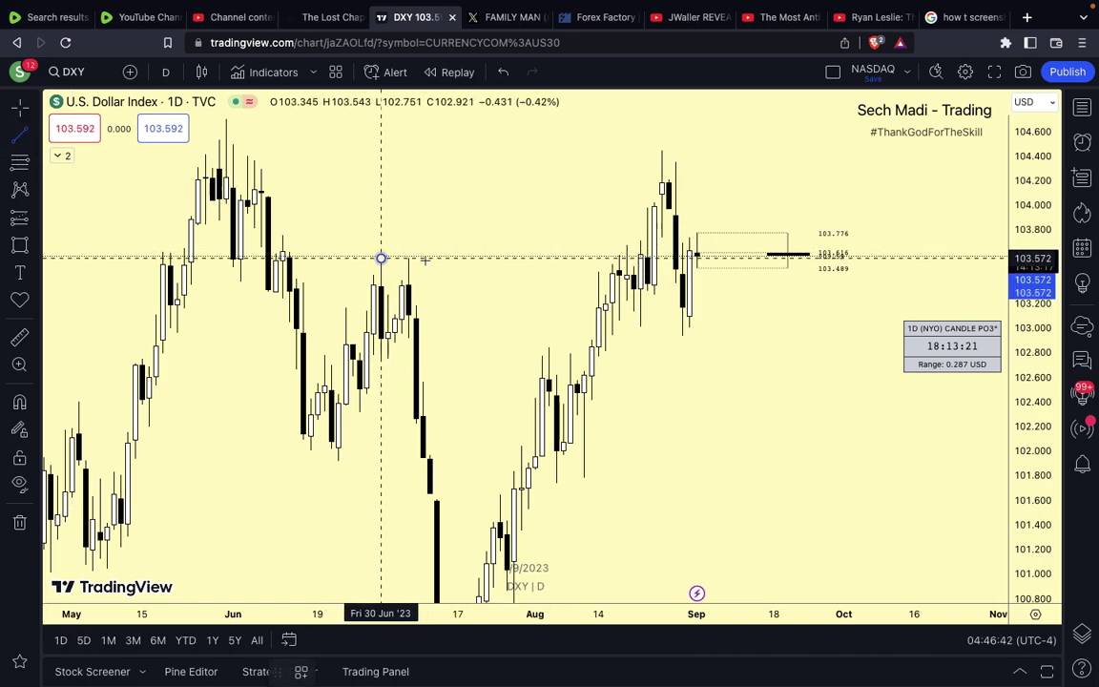
pyautogui.click(612, 258)
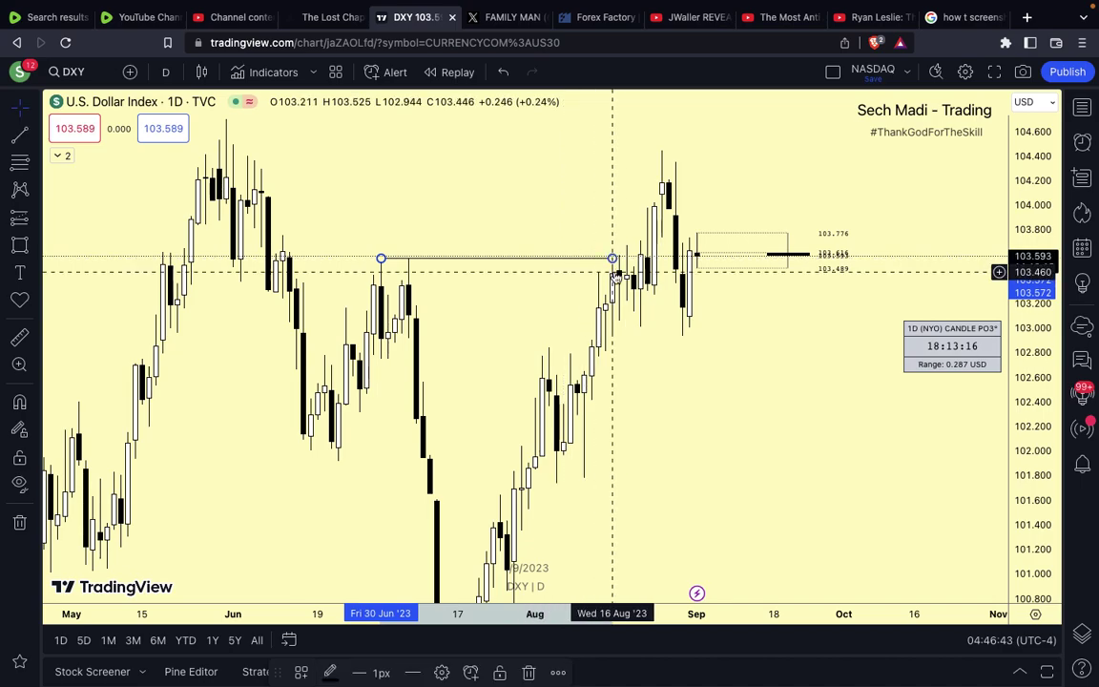
pyautogui.click(417, 671)
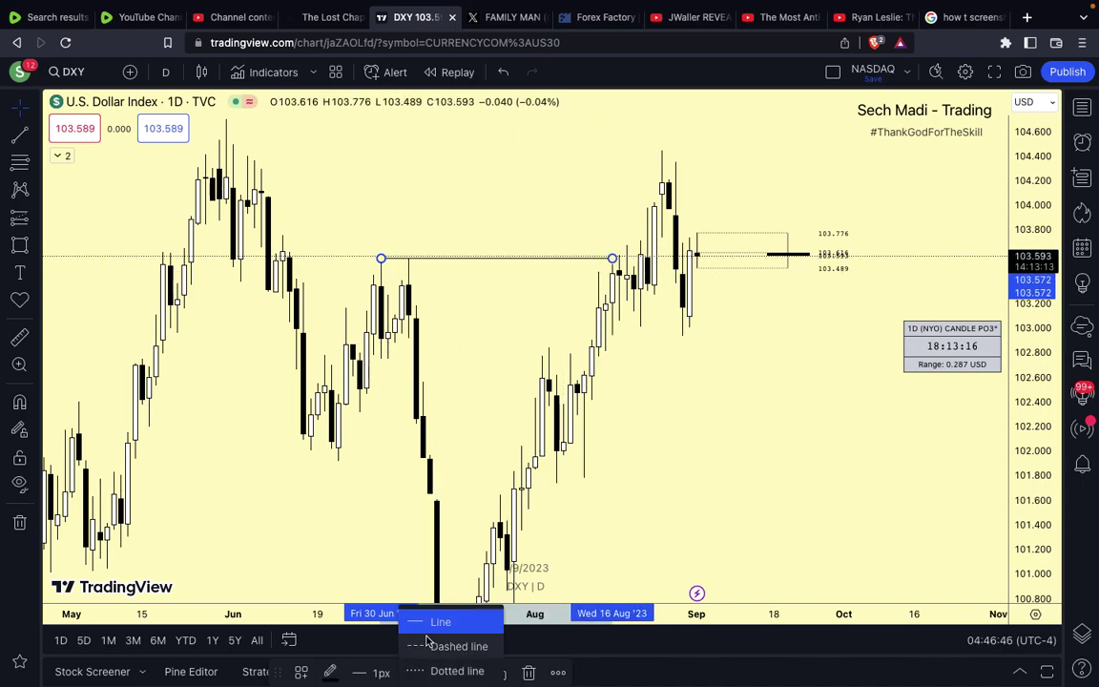
pyautogui.click(430, 645)
pyautogui.click(651, 525)
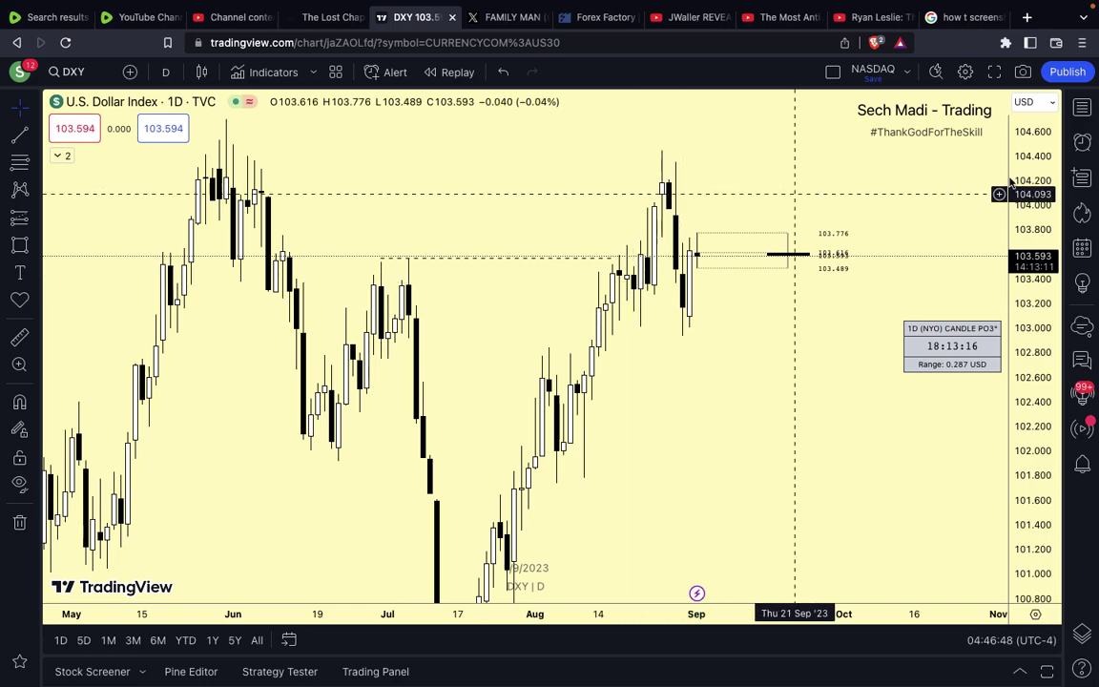
# - Show the favourite drawing tools on the chart and display the chart in full screen
pyautogui.click(995, 72)
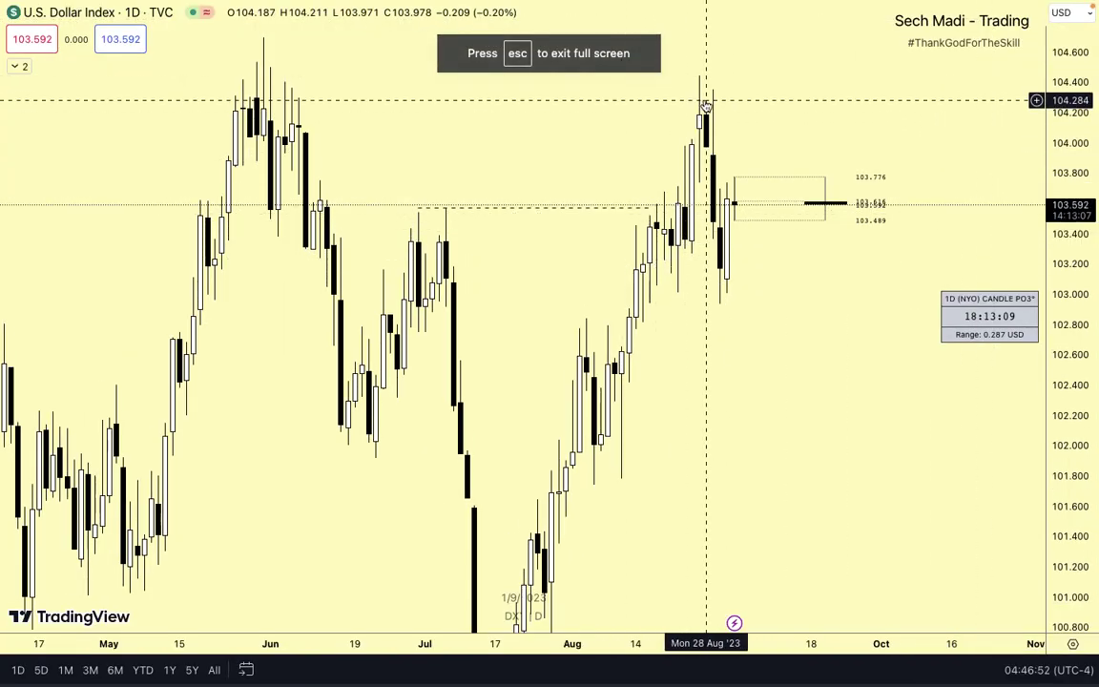
pyautogui.scroll(3, 712, 291)
pyautogui.scroll(-1, 712, 291)
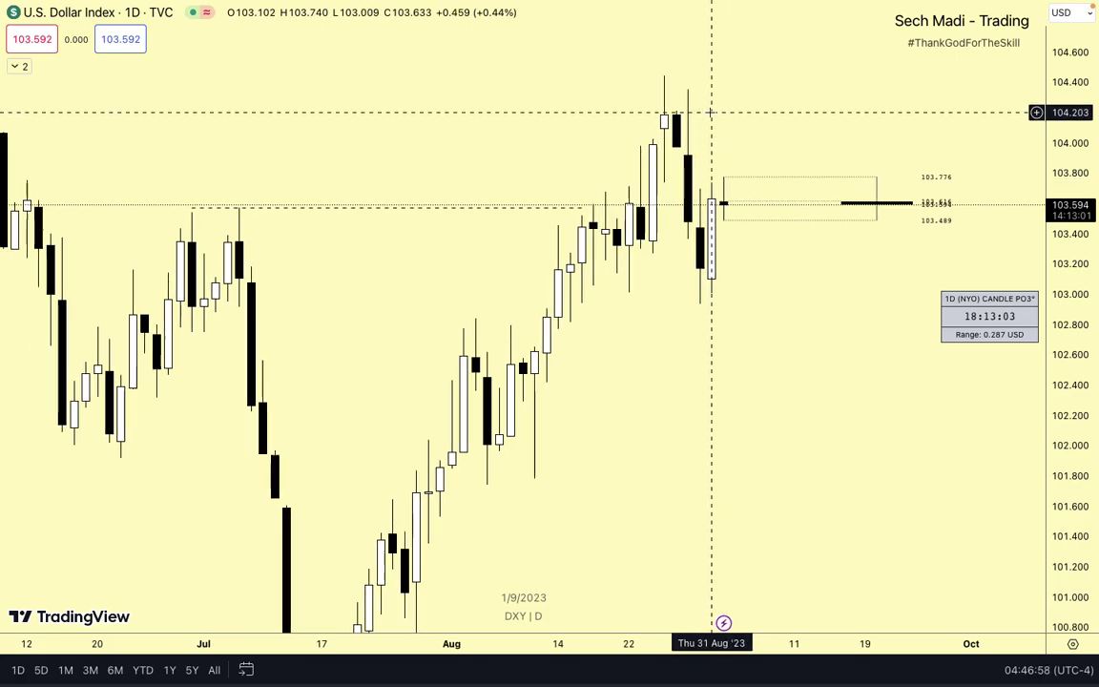
pyautogui.scroll(2, 725, 182)
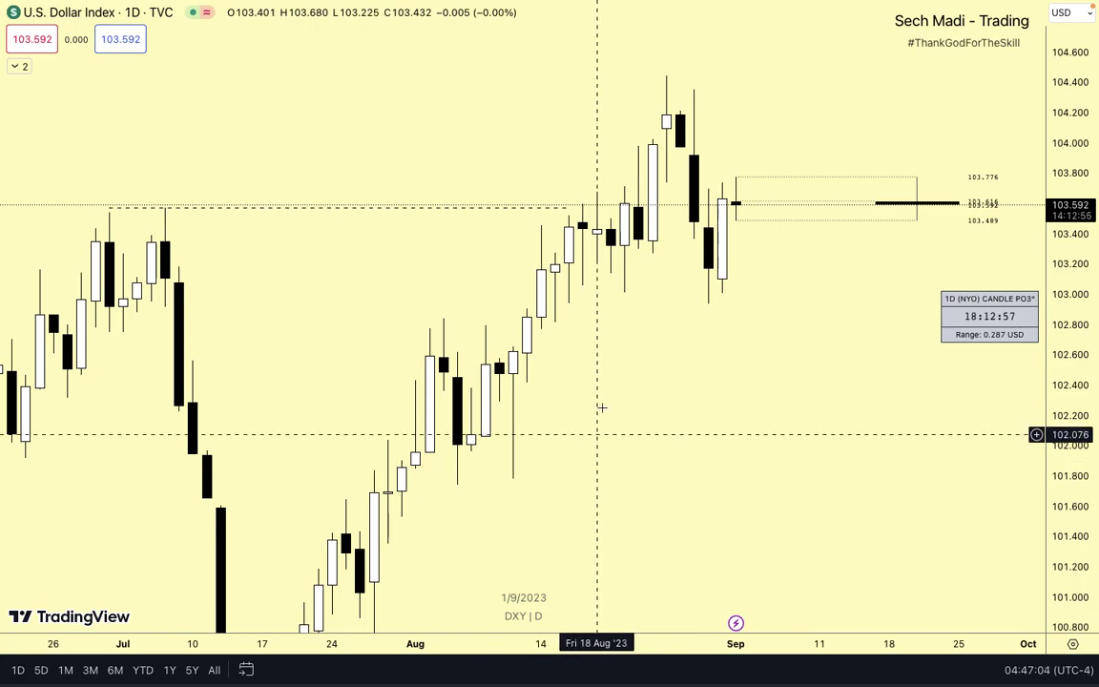
pyautogui.press('Escape')
pyautogui.click(19, 660)
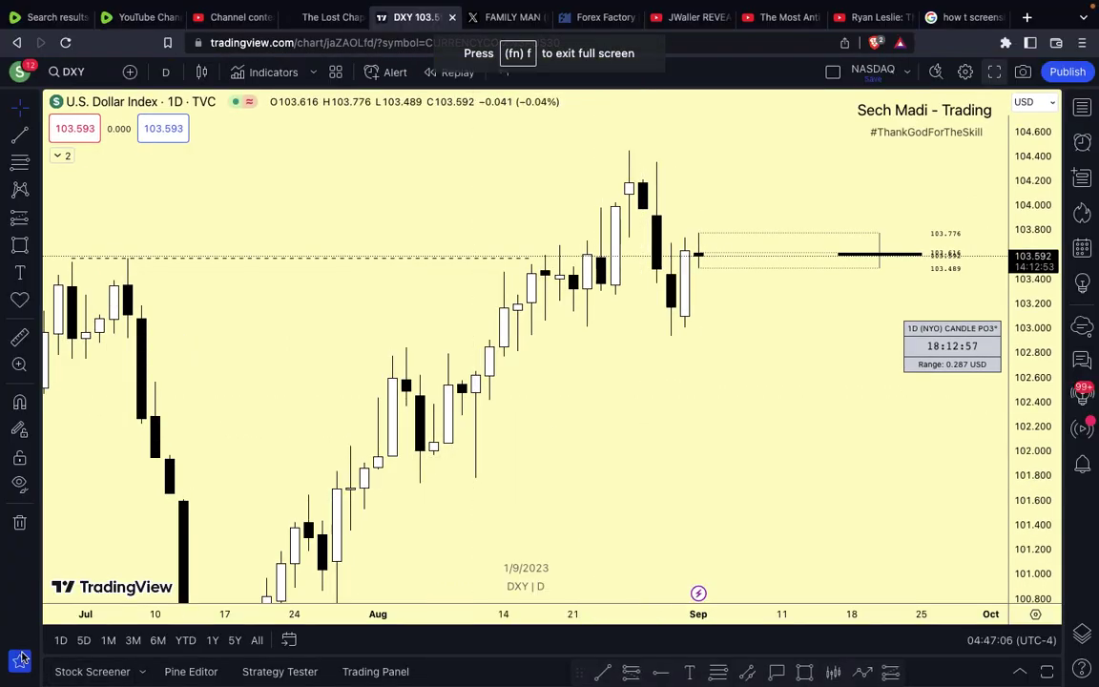
pyautogui.click(996, 74)
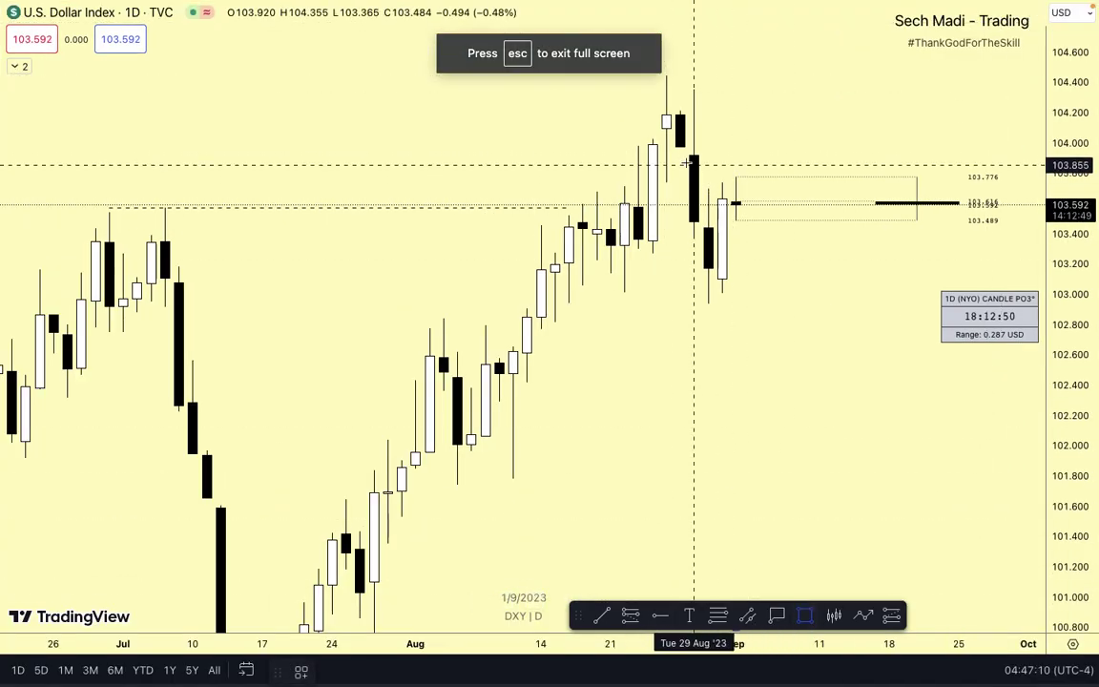
# - Draw a rectangle from 28 Aug to 8 Sep between about 103.971 and 103.709, and apply the saved red-shaded drawing template
pyautogui.moveTo(688, 152); pyautogui.dragTo(806, 187)
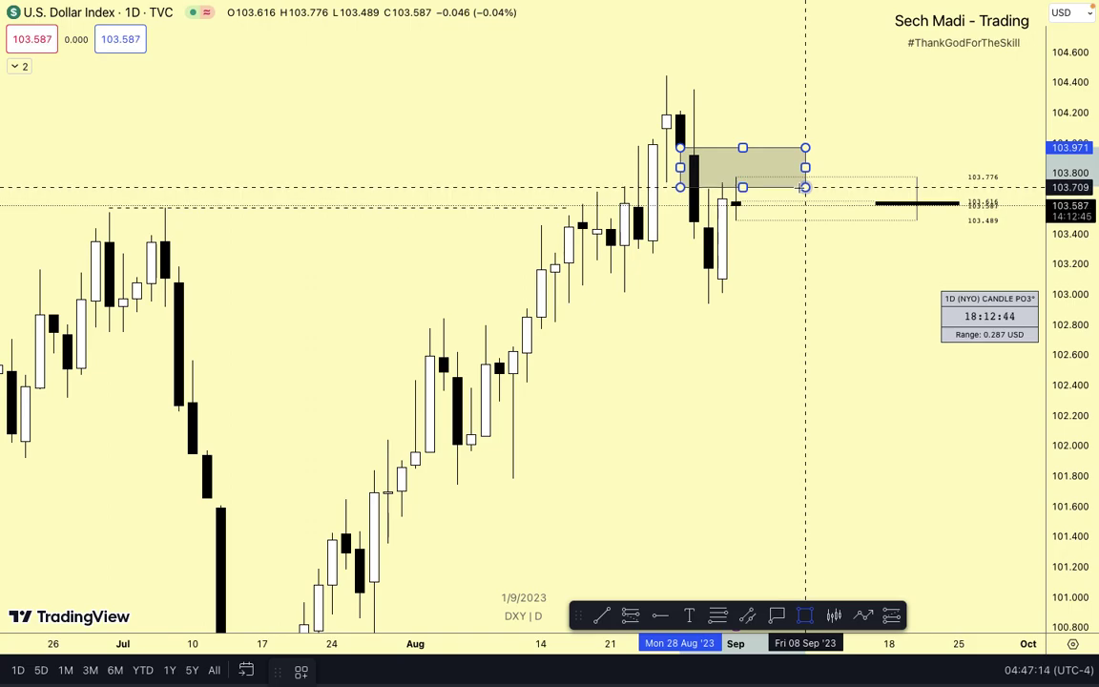
pyautogui.click(304, 668)
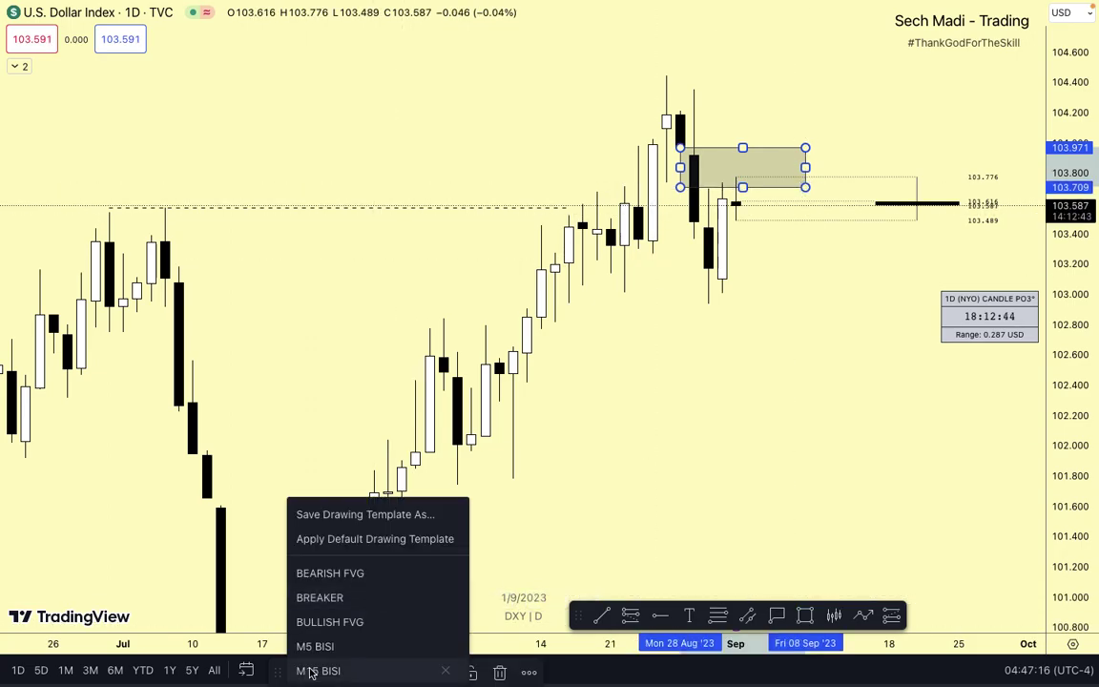
pyautogui.click(324, 597)
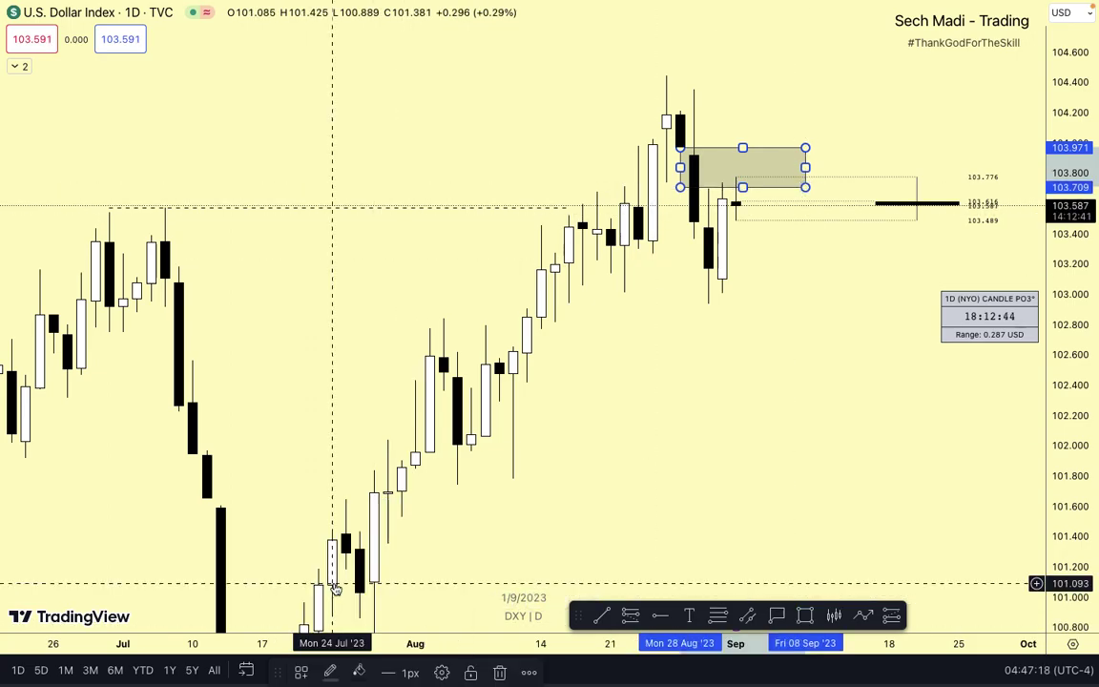
pyautogui.click(778, 398)
pyautogui.moveTo(778, 399); pyautogui.dragTo(621, 373)
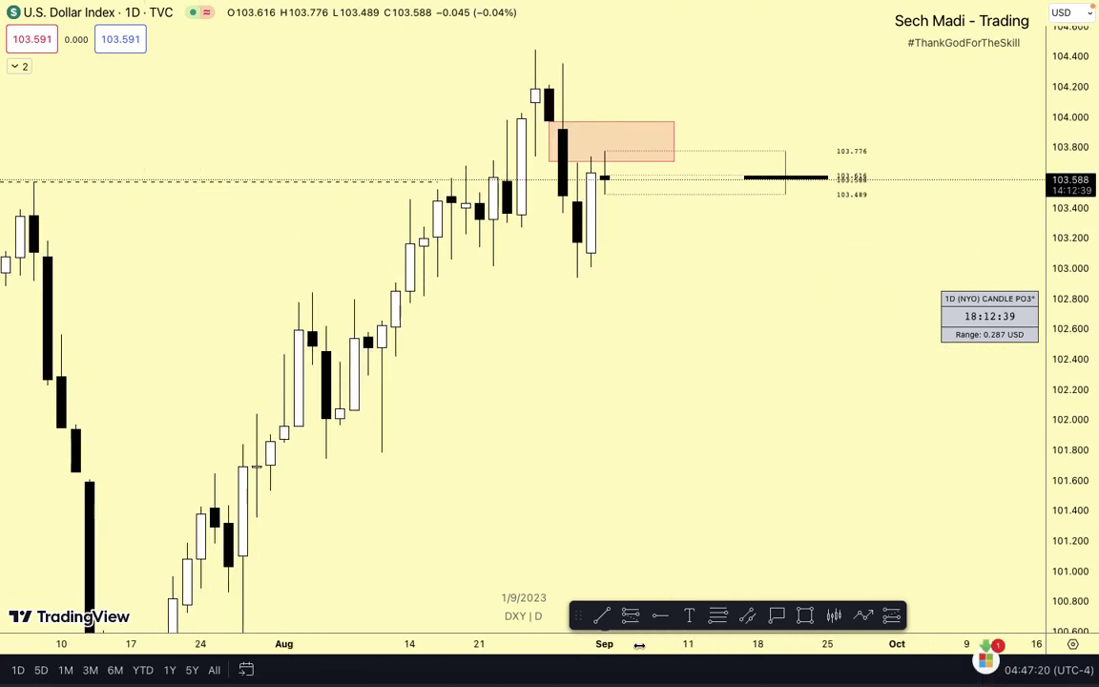
# - Draw a dashed horizontal trend line from the 30 Aug low at about 102.938 to 8 Sep
pyautogui.click(602, 619)
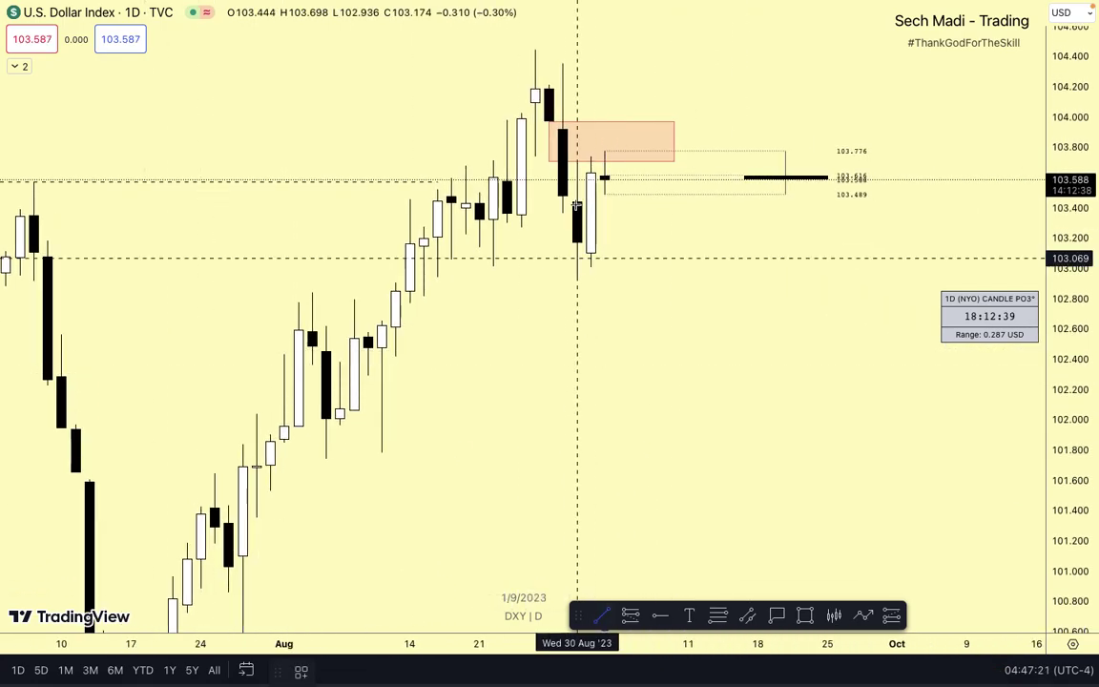
pyautogui.click(577, 278)
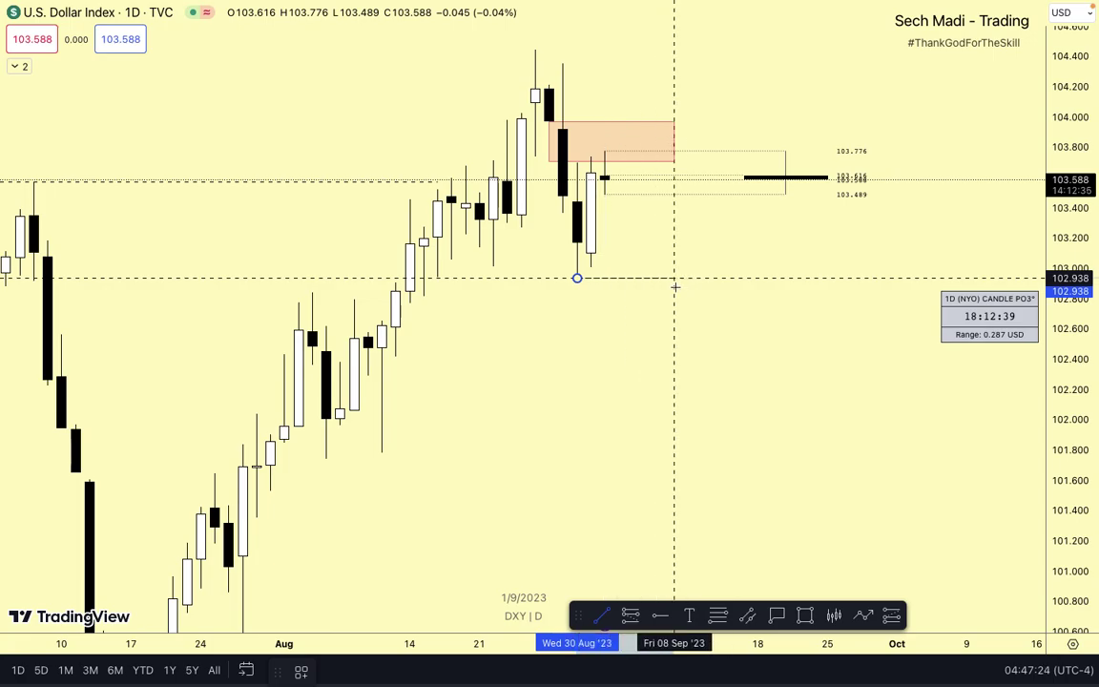
pyautogui.click(674, 285)
pyautogui.click(625, 292)
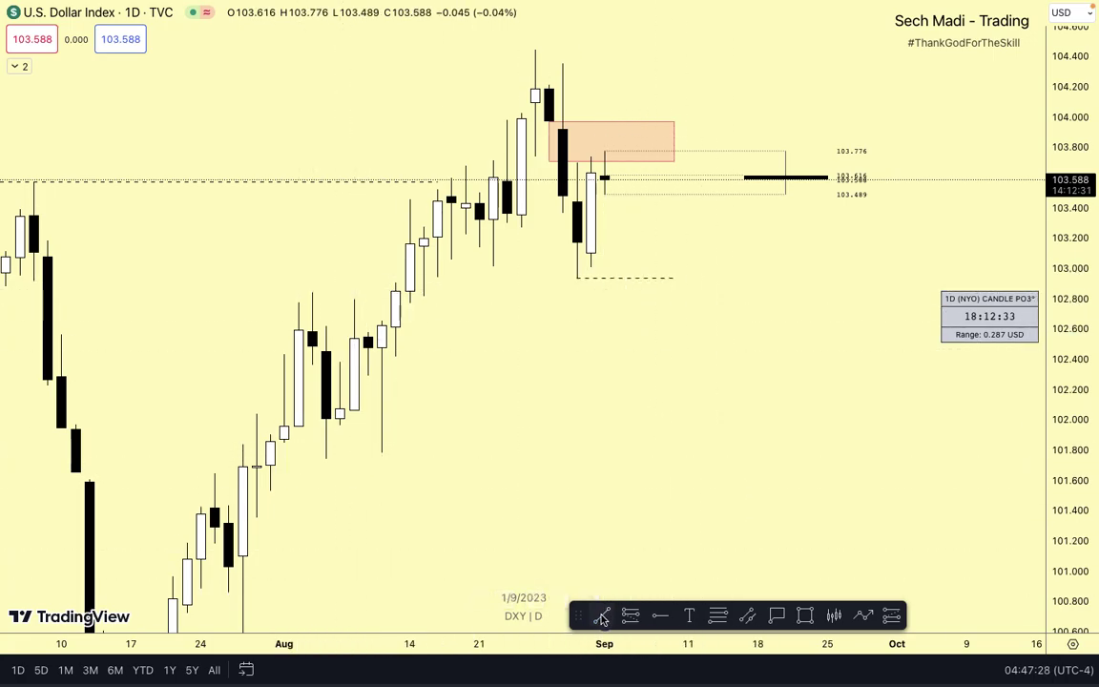
# - Draw a dashed horizontal trend line from the 4 Aug low at about 101.744 across to 8 Sep
pyautogui.click(326, 459)
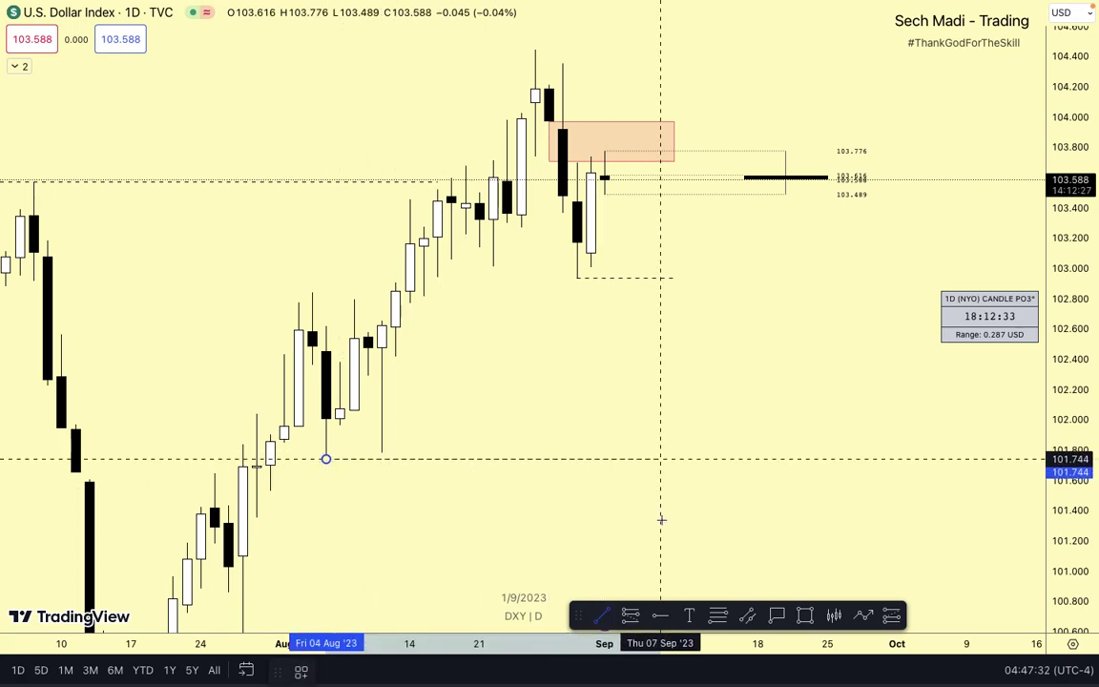
pyautogui.click(675, 459)
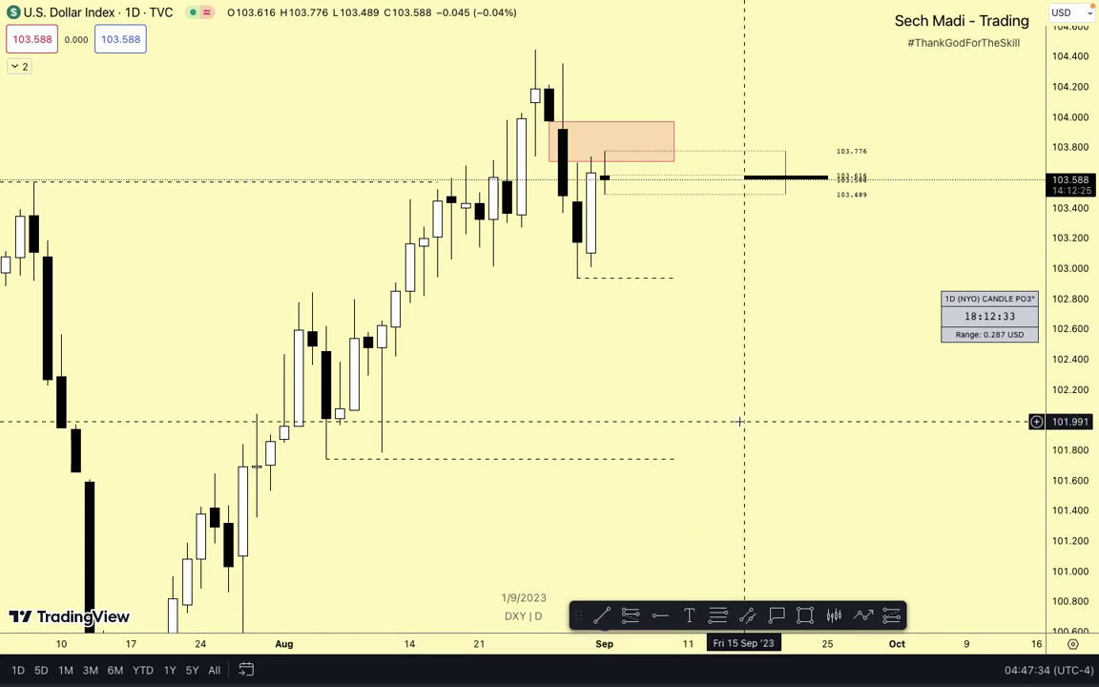
pyautogui.moveTo(1065, 344); pyautogui.dragTo(1065, 381)
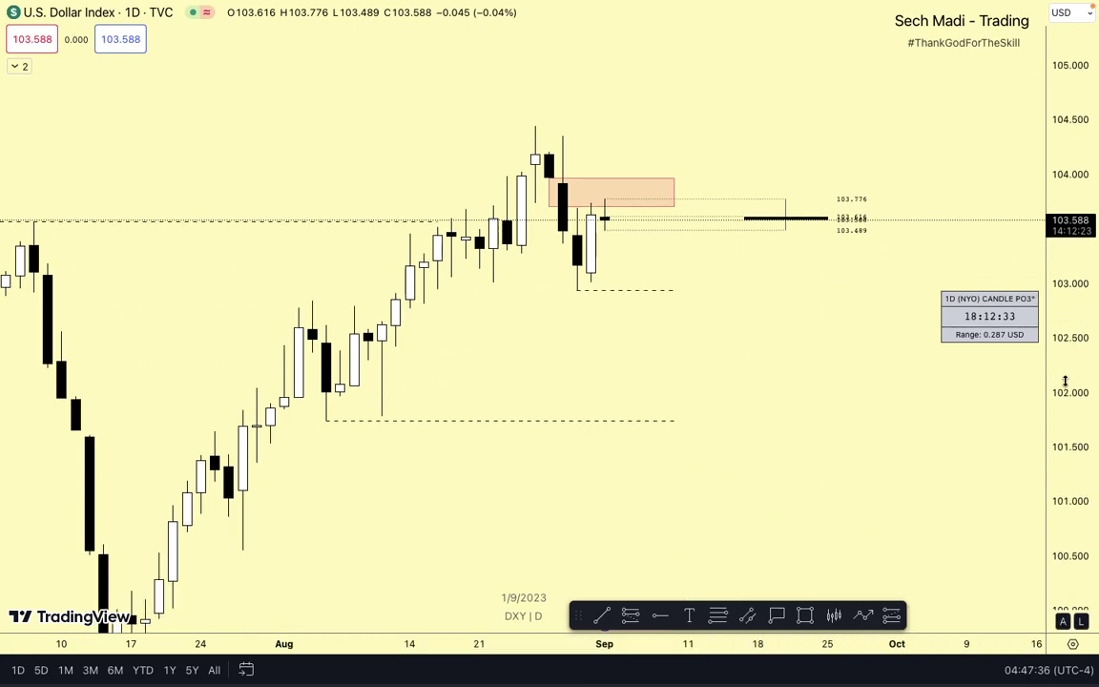
pyautogui.scroll(-5, 743, 380)
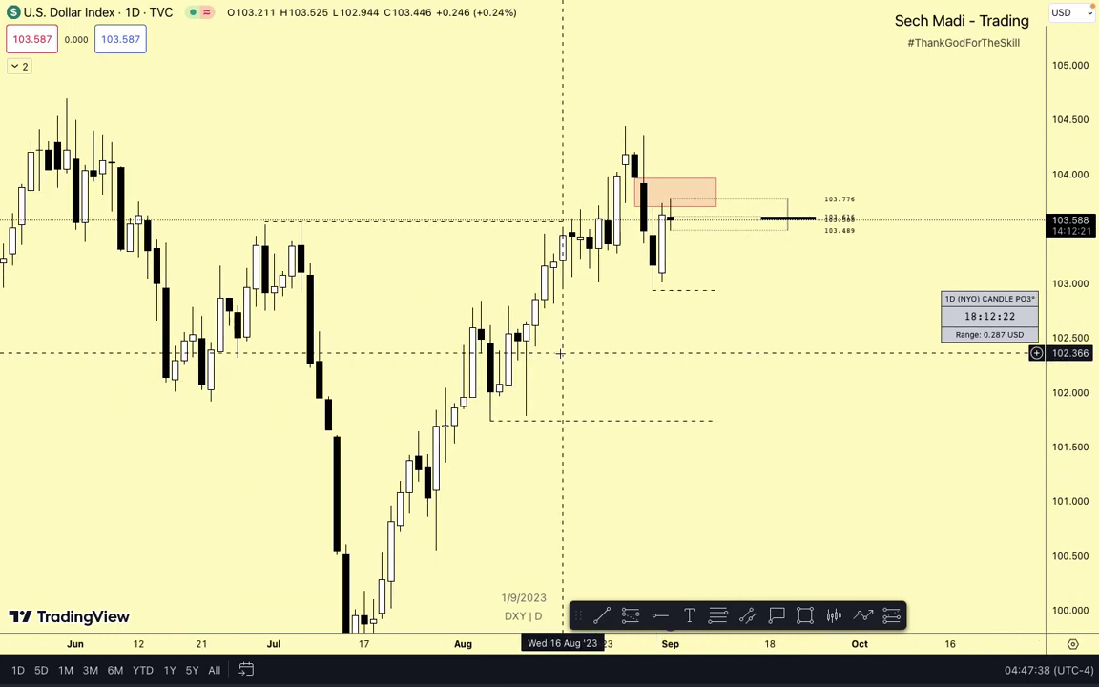
pyautogui.moveTo(561, 353); pyautogui.dragTo(540, 300)
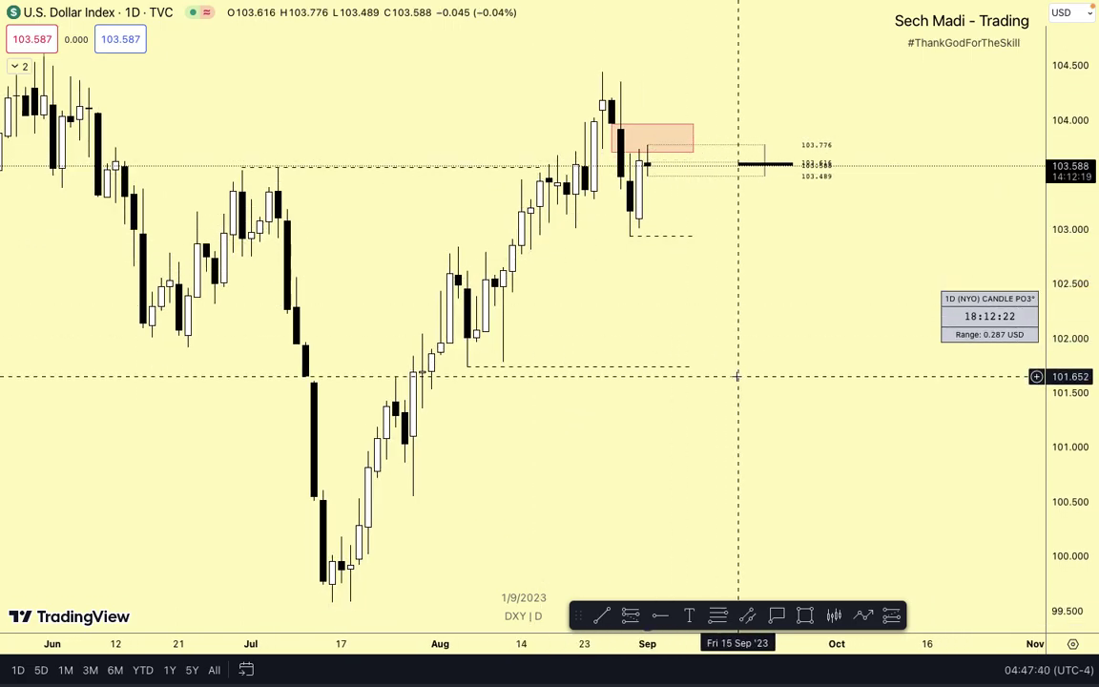
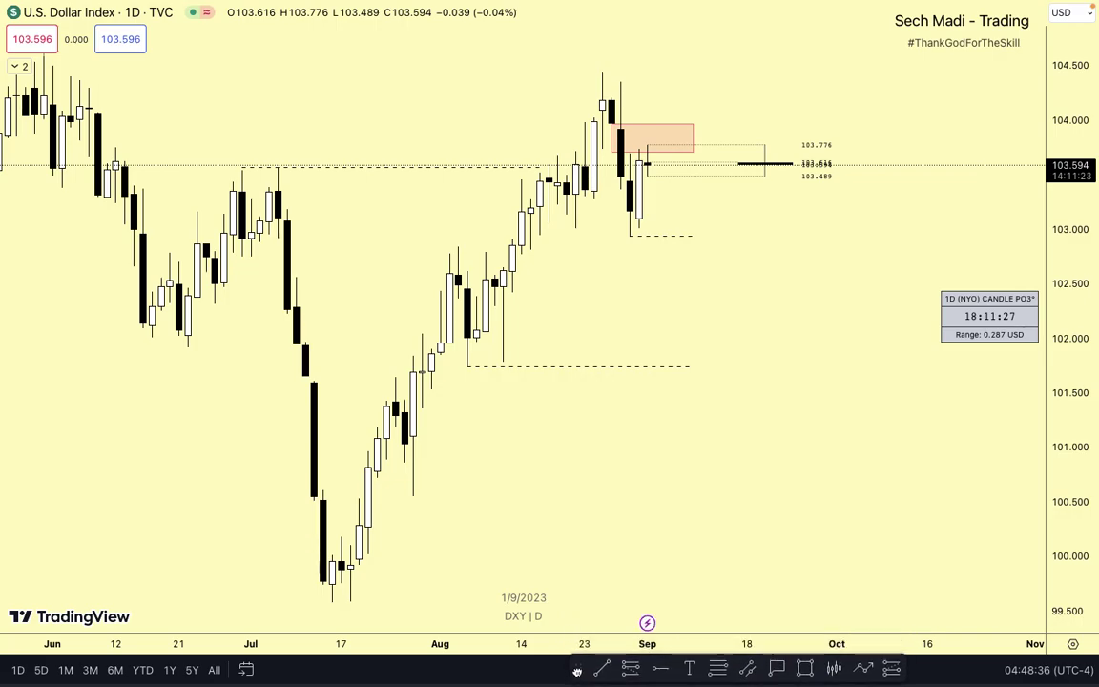
pyautogui.press('4')
pyautogui.press('Return')
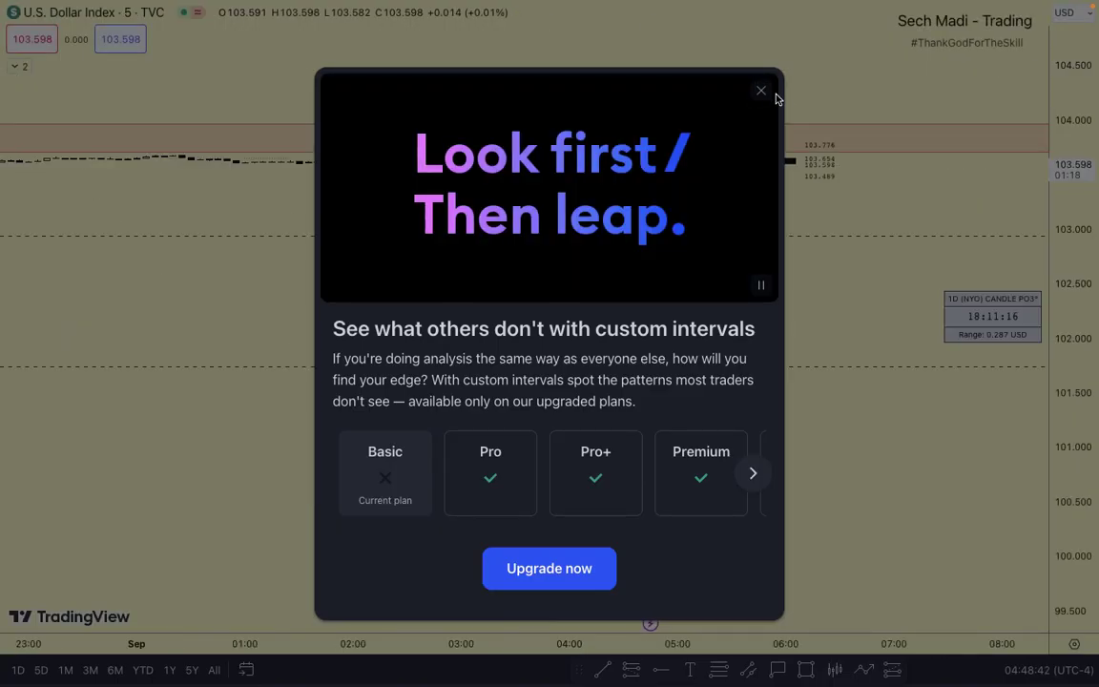
pyautogui.click(762, 90)
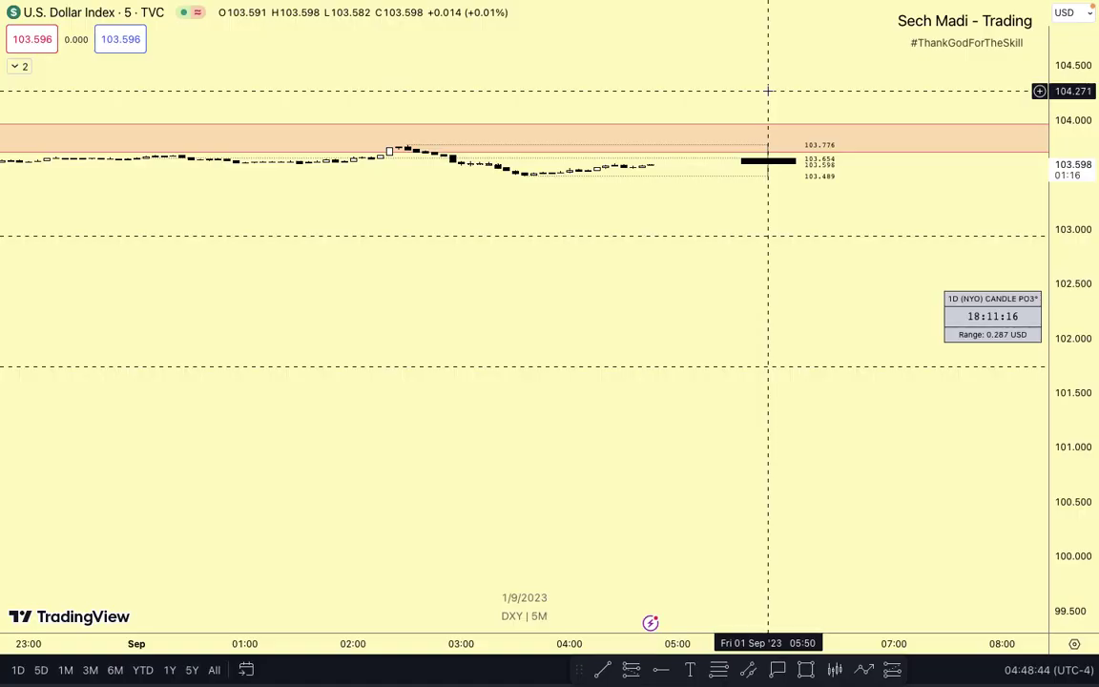
# - Set the chart interval to 4 hours and bring the latest candles beneath the shaded zone into view
pyautogui.write('4h')
pyautogui.press('Return')
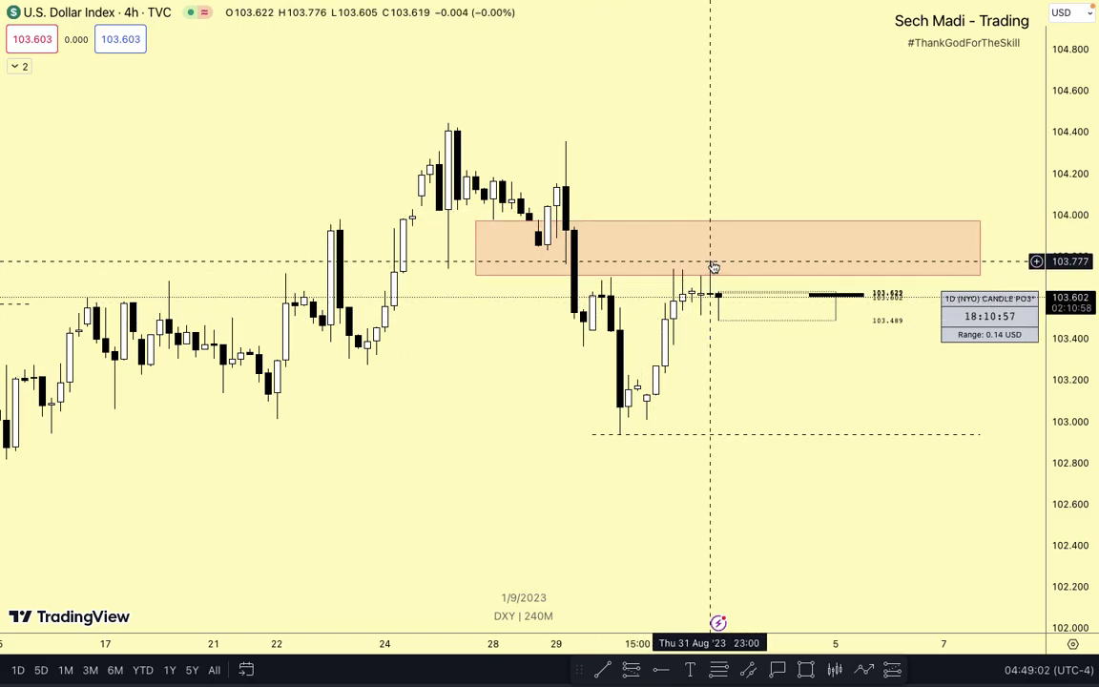
pyautogui.moveTo(786, 395); pyautogui.dragTo(678, 353)
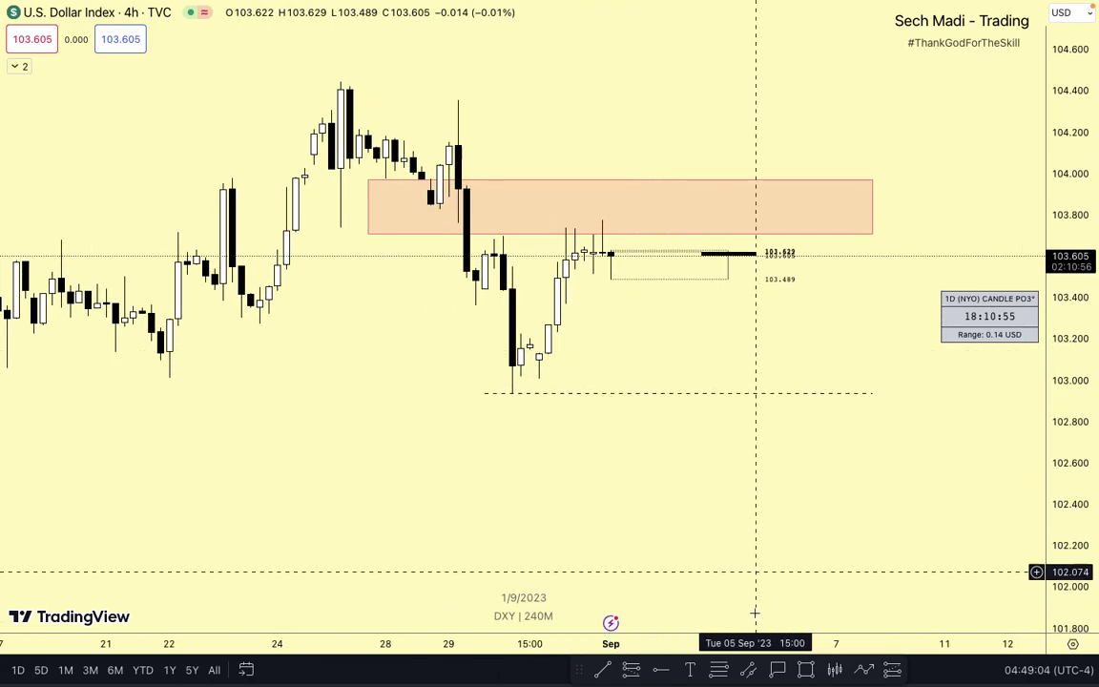
# - Draw a rectangle from 30 Aug to 4 Sep between about 103.230 and 103.156, and apply the BULLISH FVG drawing template
pyautogui.click(803, 671)
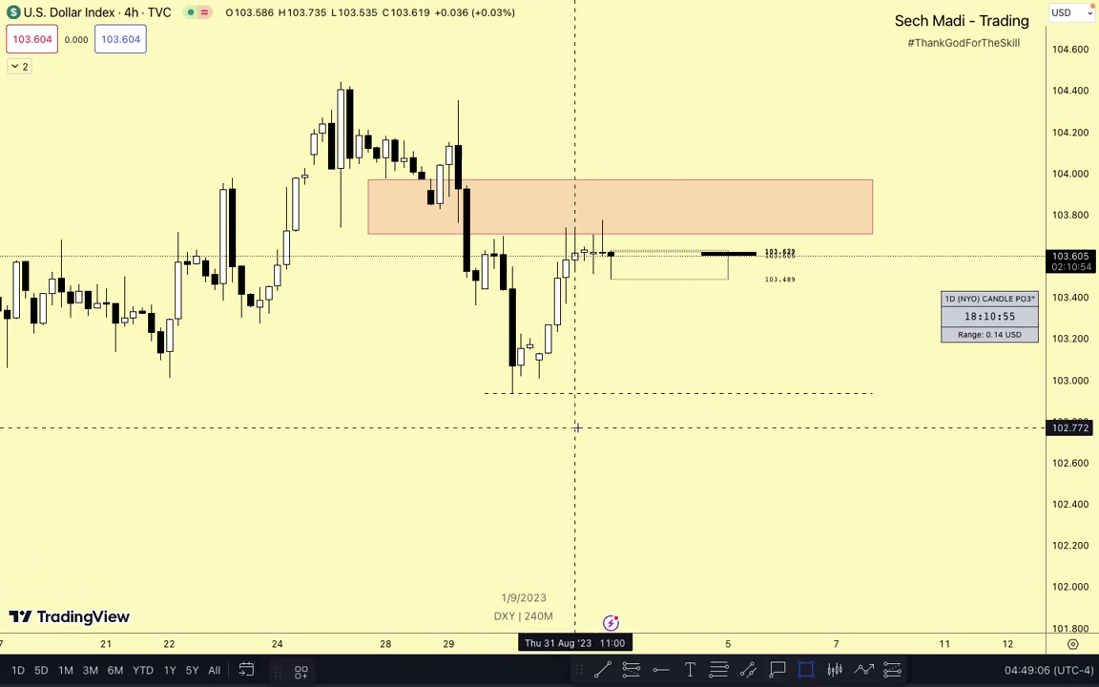
pyautogui.click(539, 347)
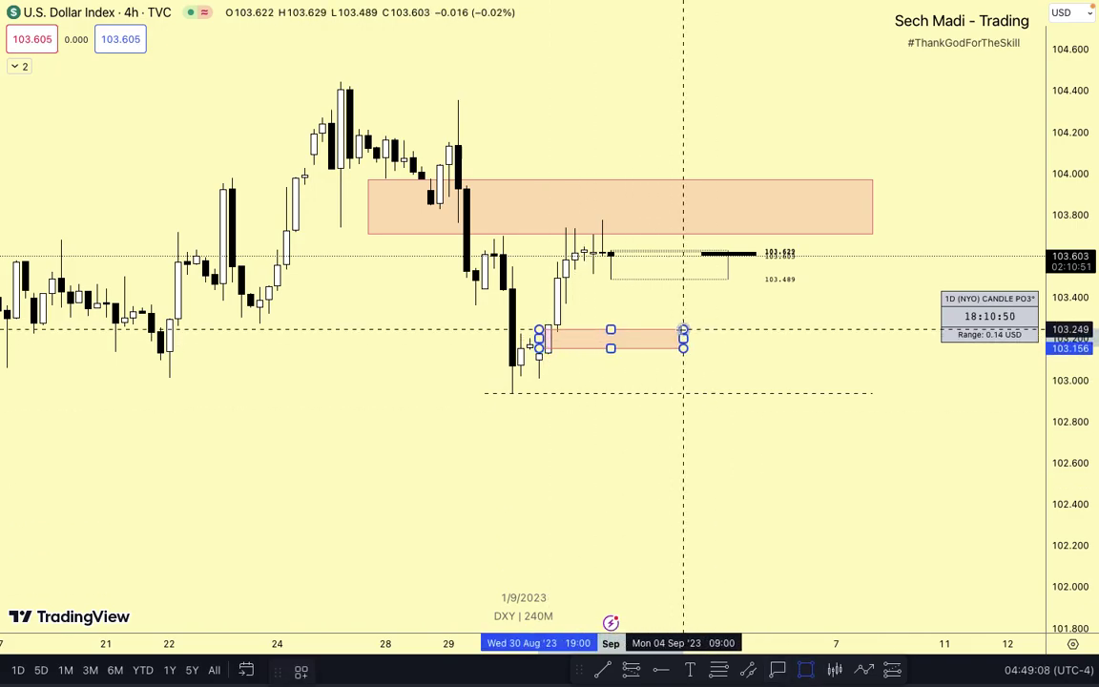
pyautogui.click(813, 359)
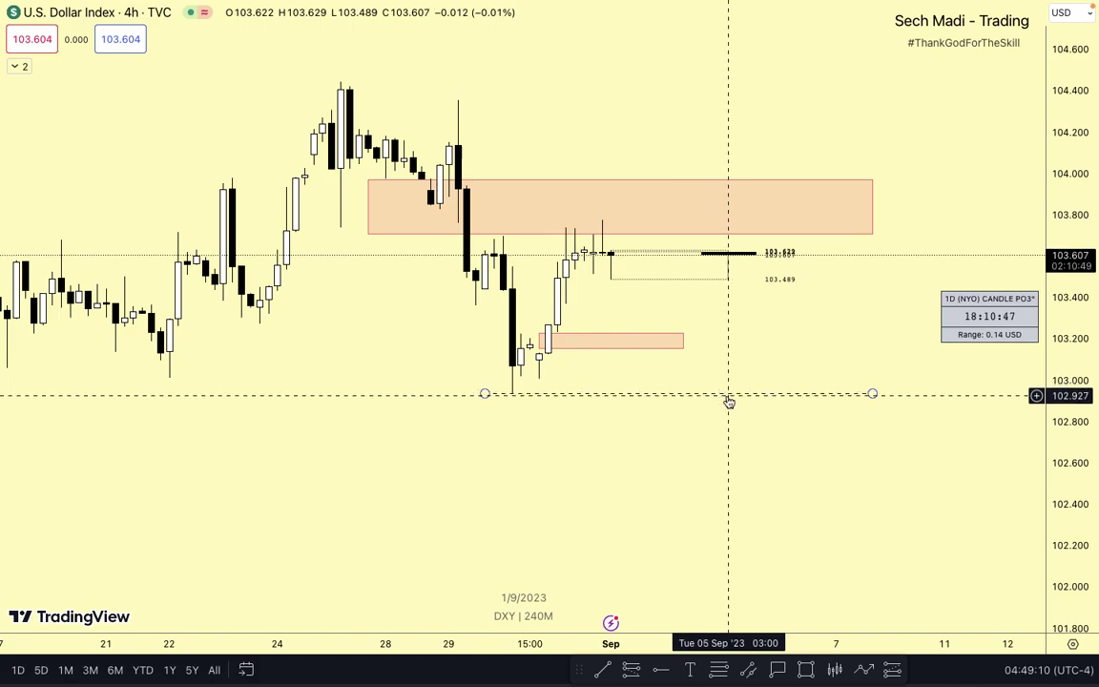
pyautogui.click(598, 353)
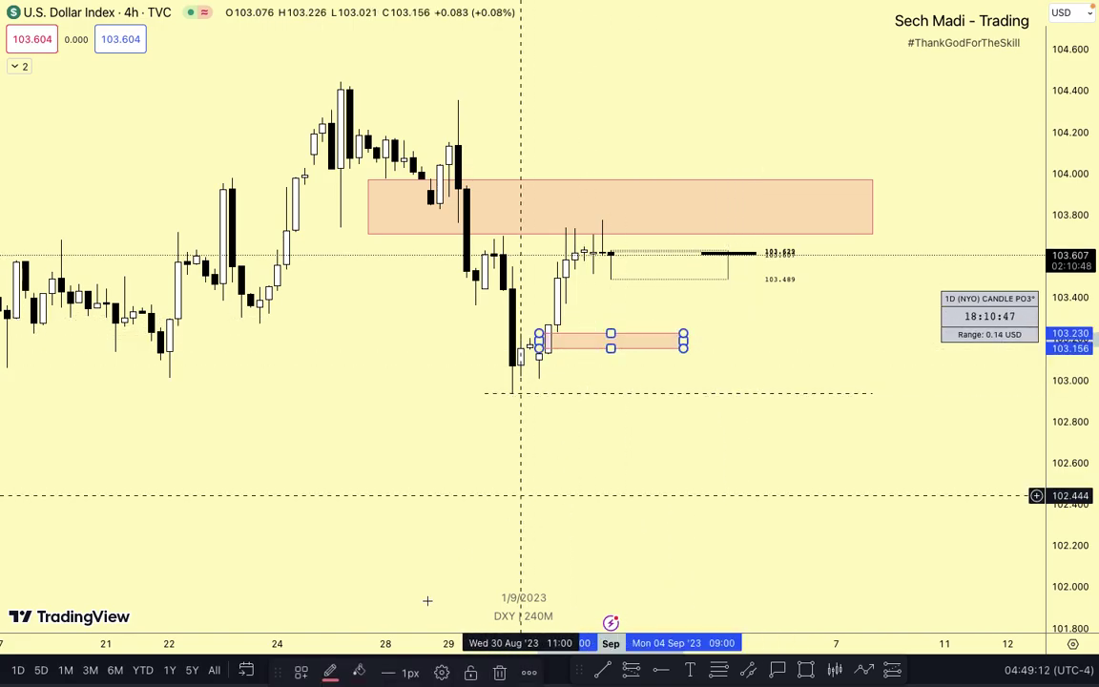
pyautogui.click(308, 671)
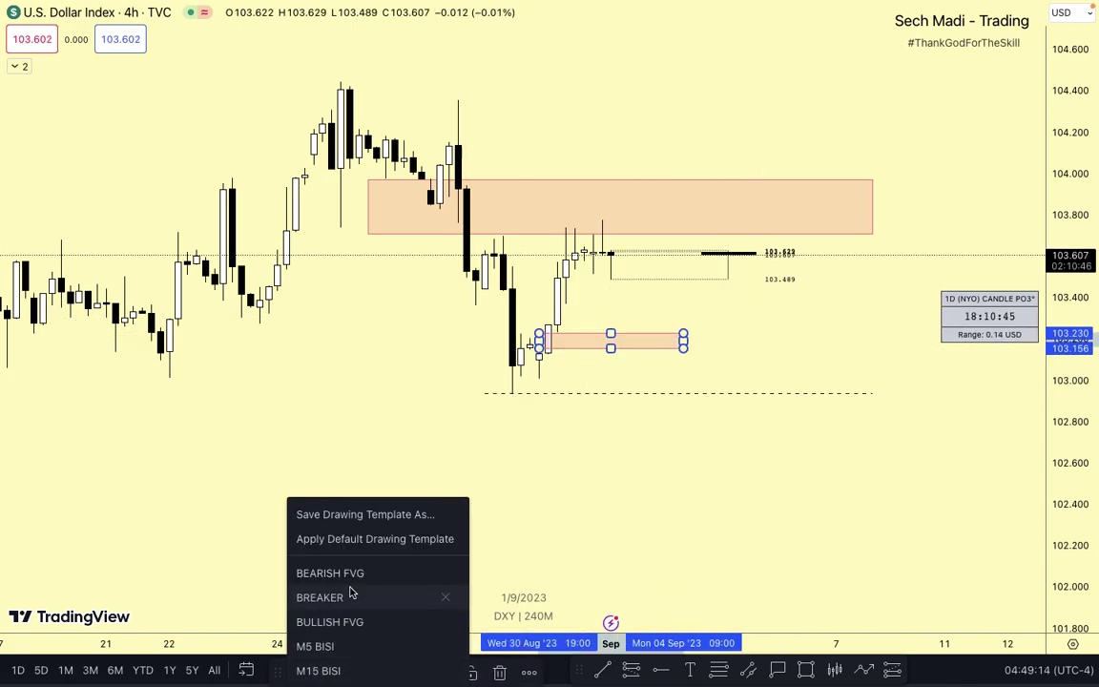
pyautogui.click(358, 622)
pyautogui.click(635, 465)
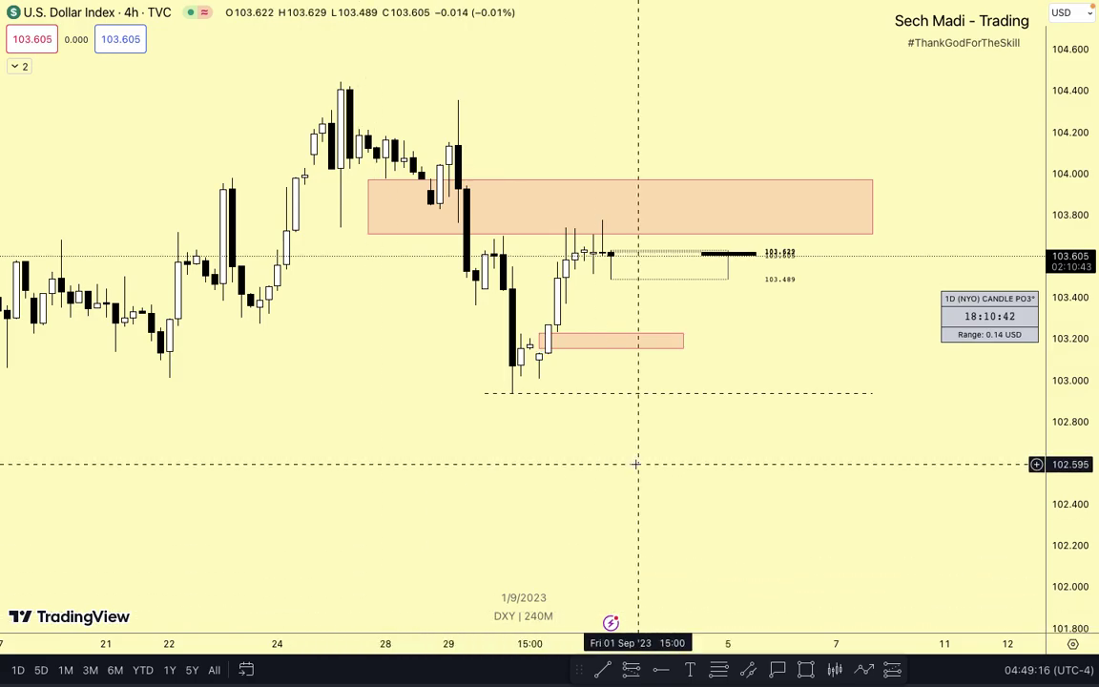
# - Examine the August 4-hour price action around the red-shaded zone, the new bullish gap and the dashed low
pyautogui.scroll(-5, 630, 464)
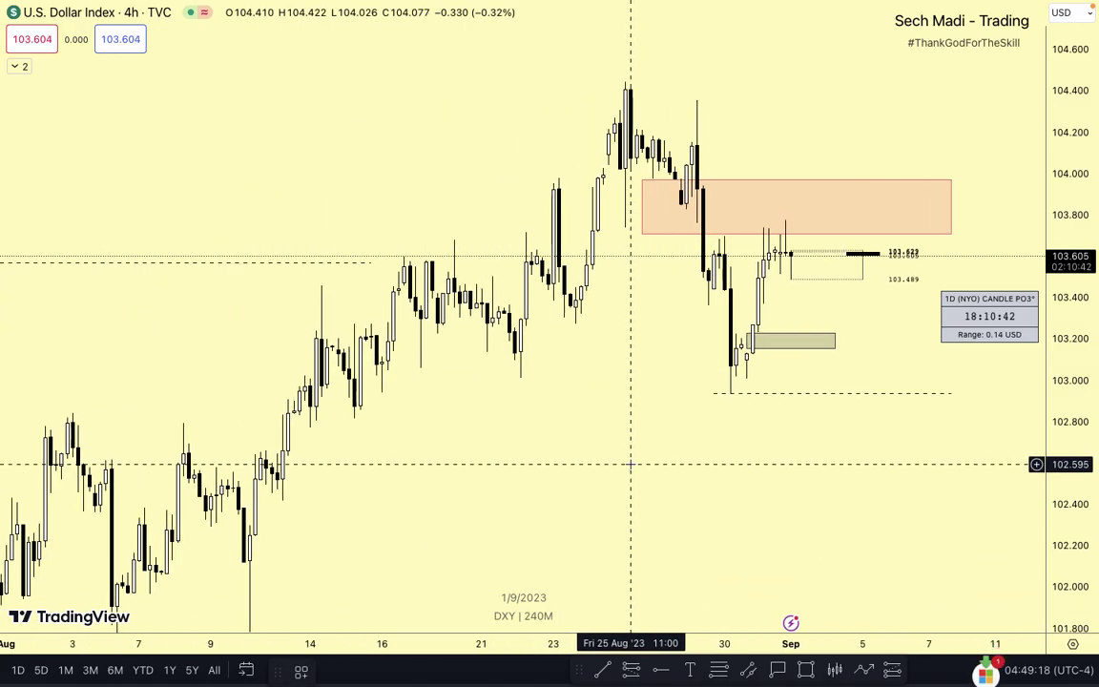
pyautogui.scroll(3, 631, 465)
pyautogui.moveTo(732, 205); pyautogui.dragTo(743, 337)
pyautogui.scroll(-2, 739, 338)
pyautogui.scroll(-3, 739, 337)
pyautogui.scroll(2, 740, 337)
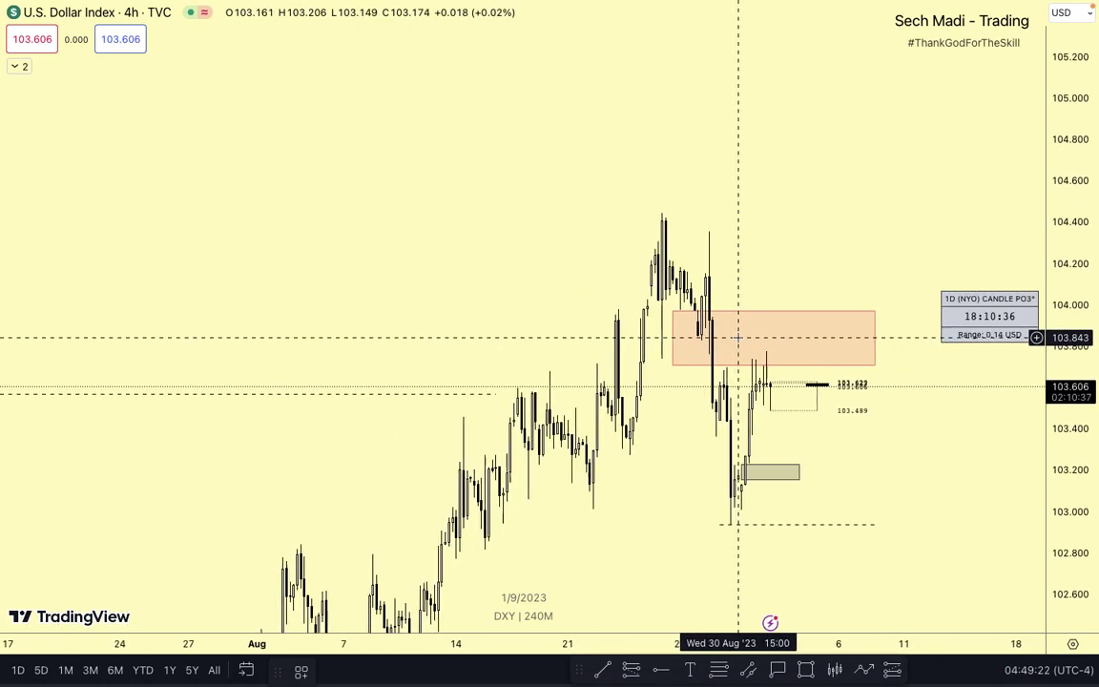
pyautogui.scroll(1, 738, 338)
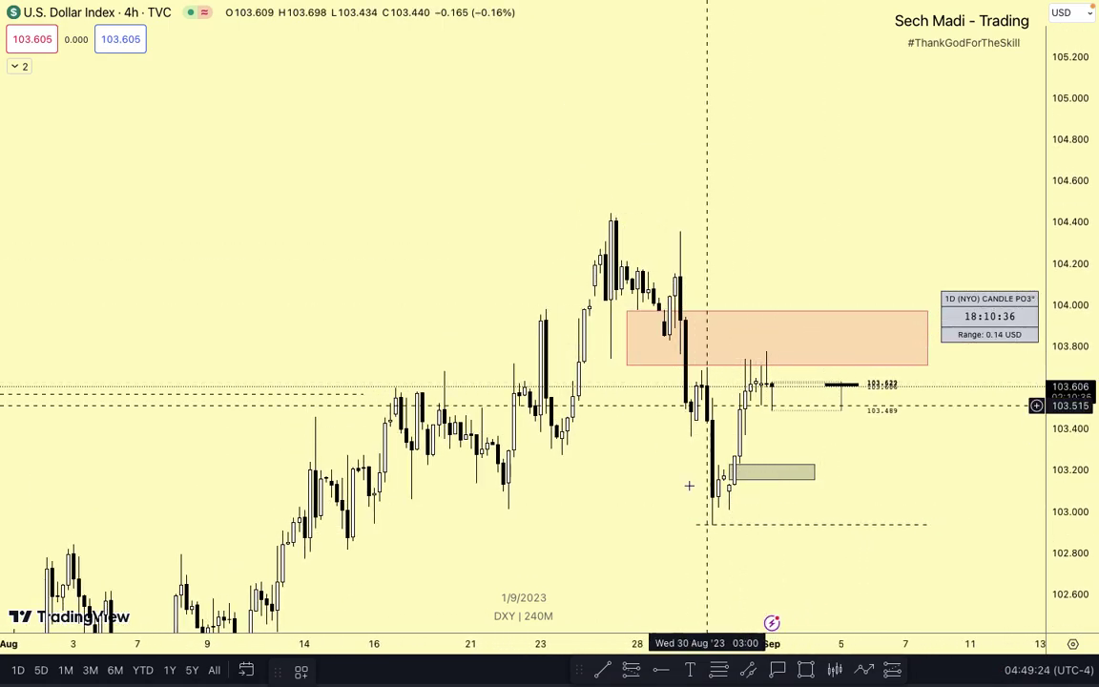
pyautogui.moveTo(817, 155); pyautogui.dragTo(748, 259)
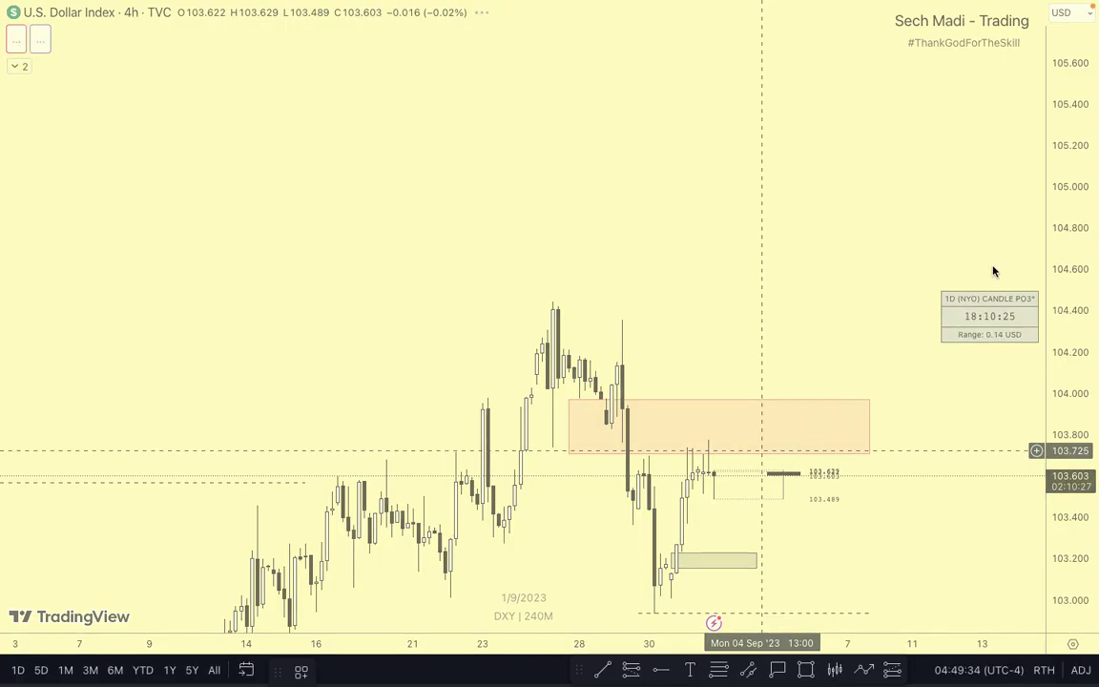
# - Browse the 4-hour charts of other watchlist symbols, including US 100, GBP/USD and SPX500, and return to the U.S. Dollar Index
pyautogui.press('Down')
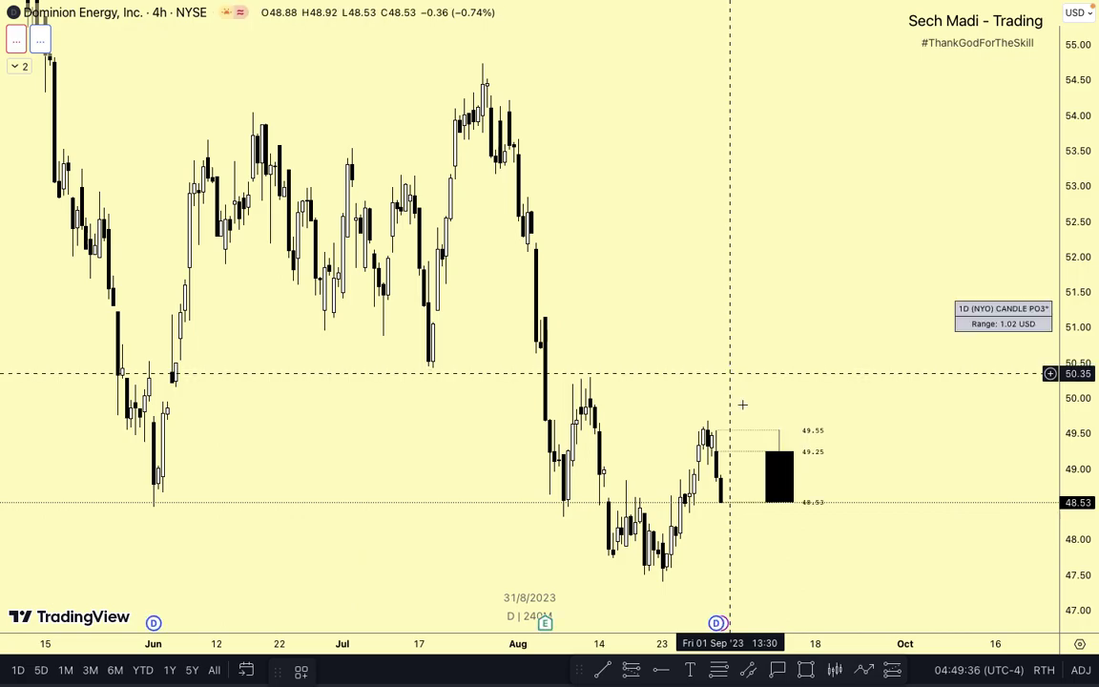
pyautogui.moveTo(728, 337); pyautogui.dragTo(731, 403)
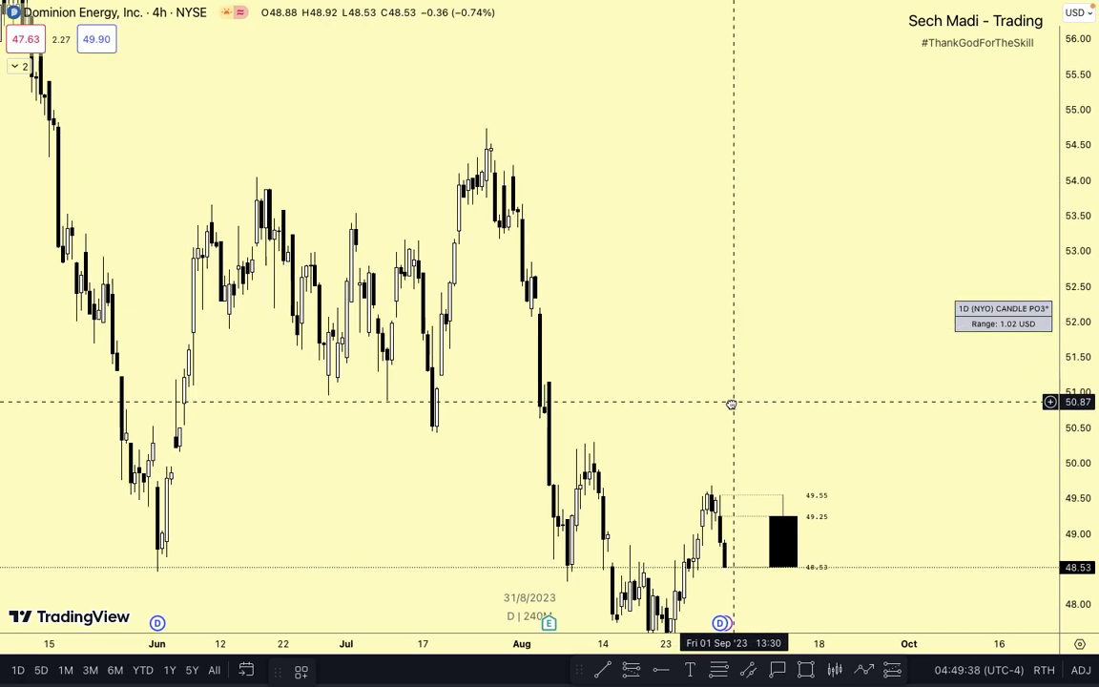
pyautogui.press('Down')
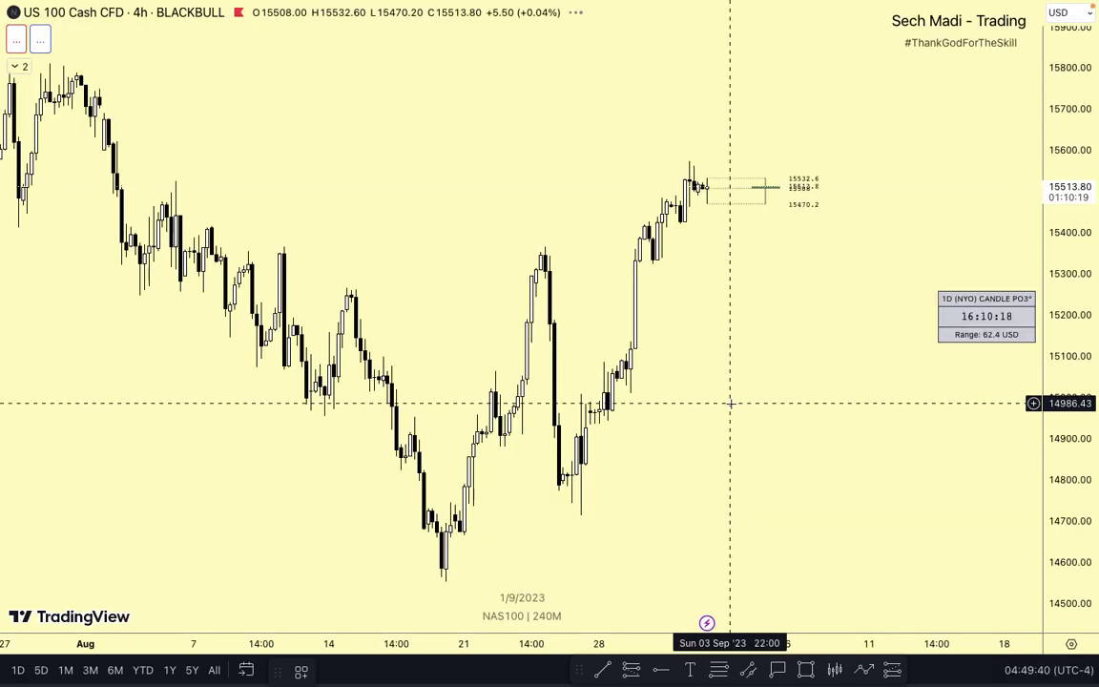
pyautogui.press('Down')
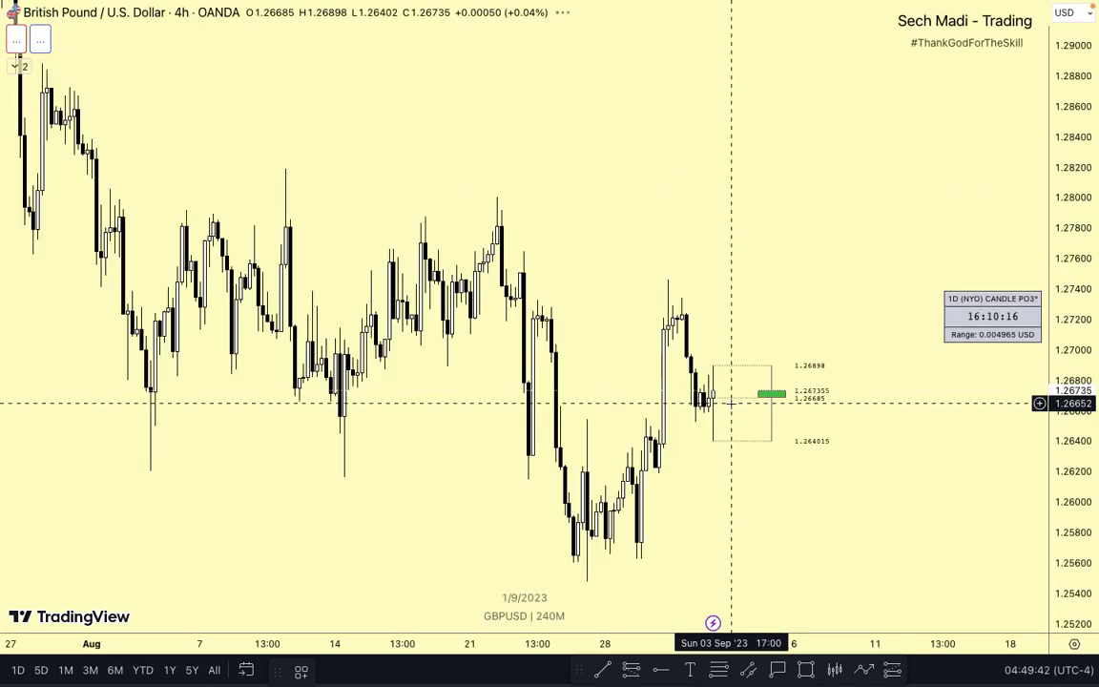
pyautogui.press('Down')
pyautogui.press('Down')
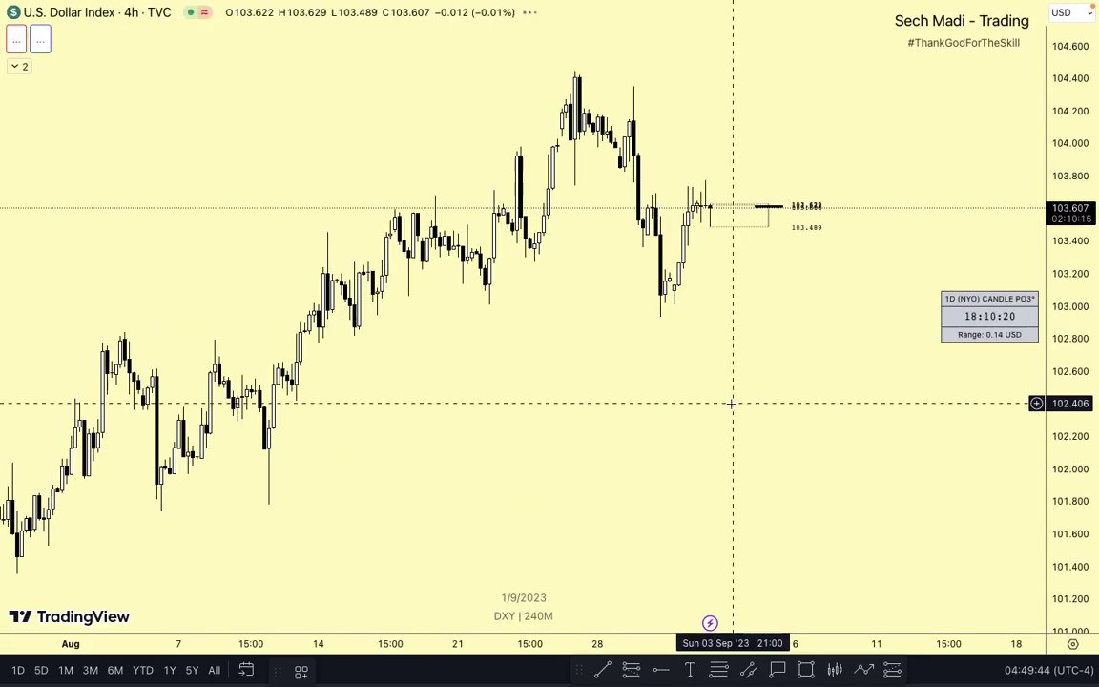
pyautogui.press('Down')
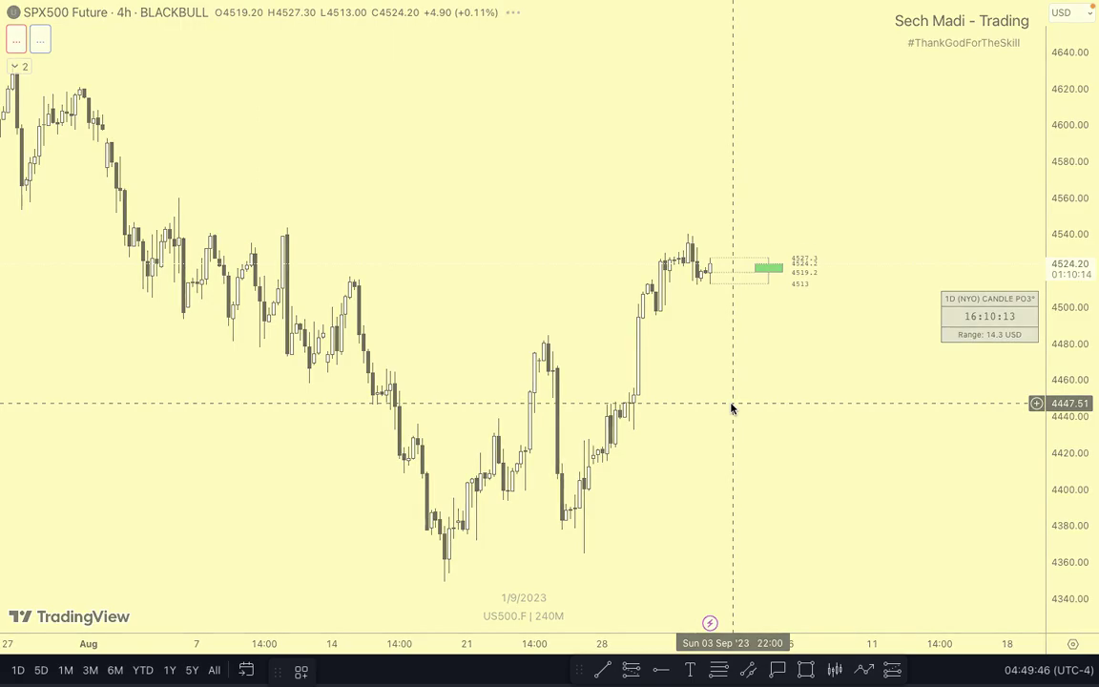
pyautogui.press('Up')
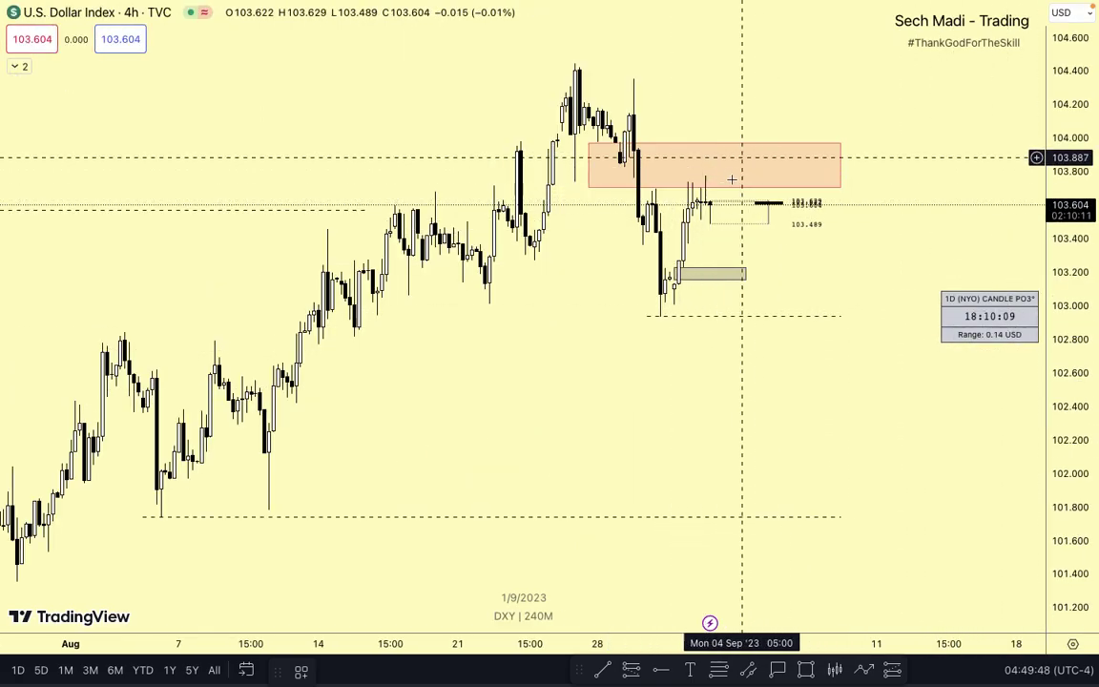
# - Examine the U.S. Dollar Index's broader 4-hour price history from December 2022 to September 2023 against the marked levels
pyautogui.moveTo(730, 103); pyautogui.dragTo(721, 184)
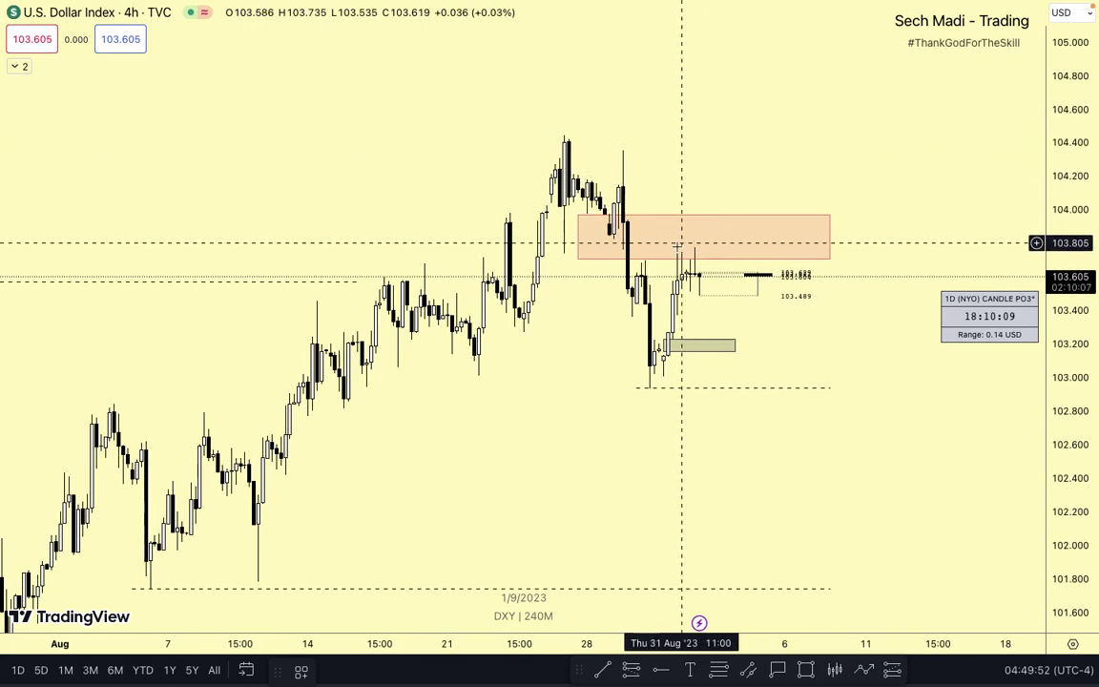
pyautogui.scroll(-5, 674, 239)
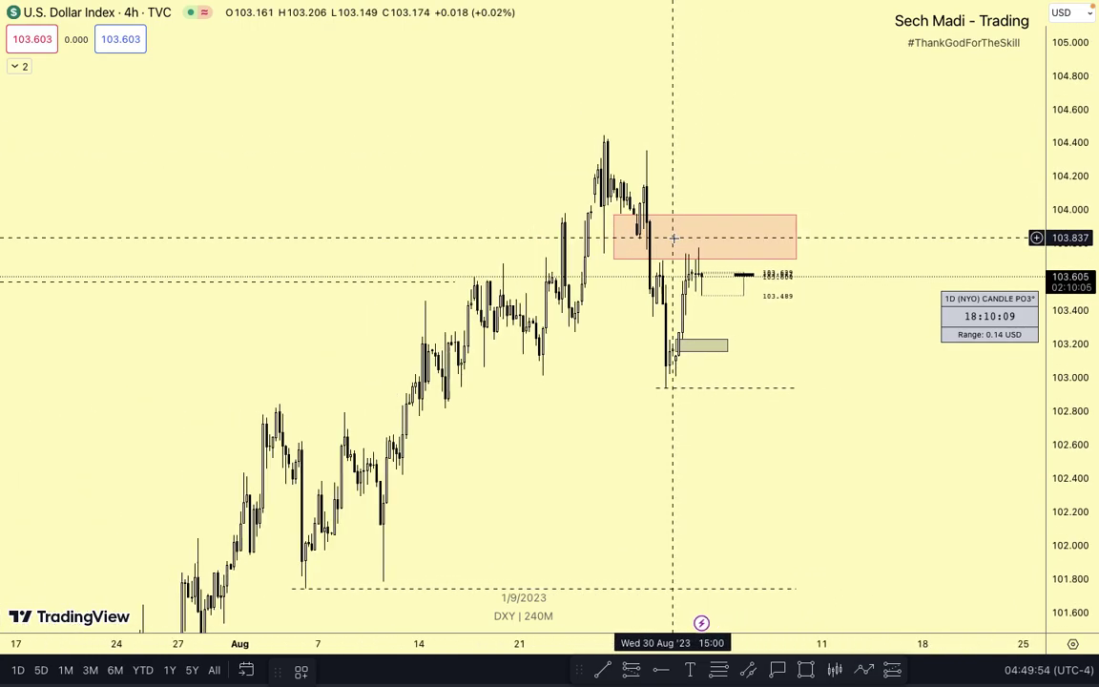
pyautogui.moveTo(834, 176); pyautogui.dragTo(861, 282)
pyautogui.scroll(-7, 872, 323)
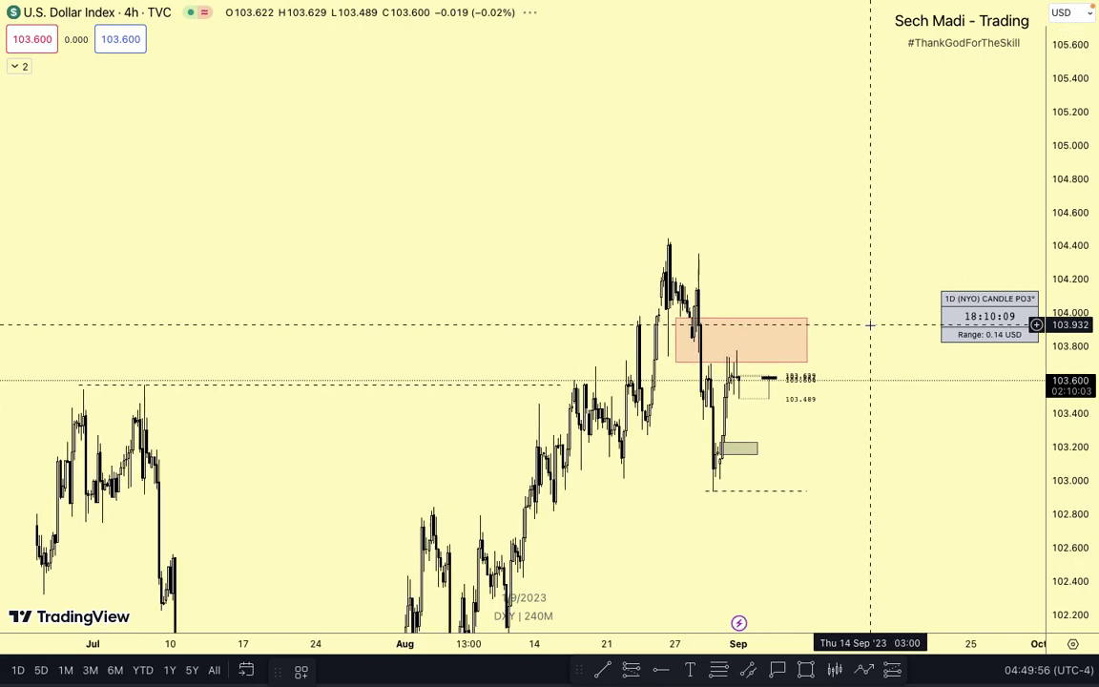
pyautogui.moveTo(1065, 258); pyautogui.dragTo(1065, 666)
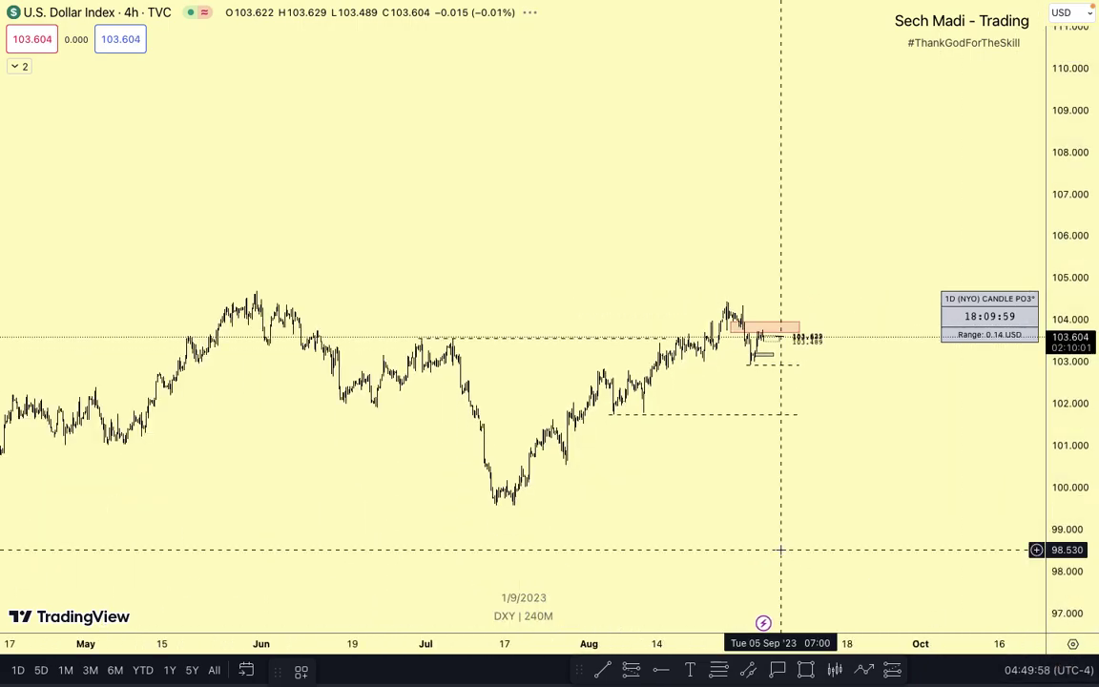
pyautogui.scroll(-3, 780, 550)
pyautogui.scroll(2, 754, 429)
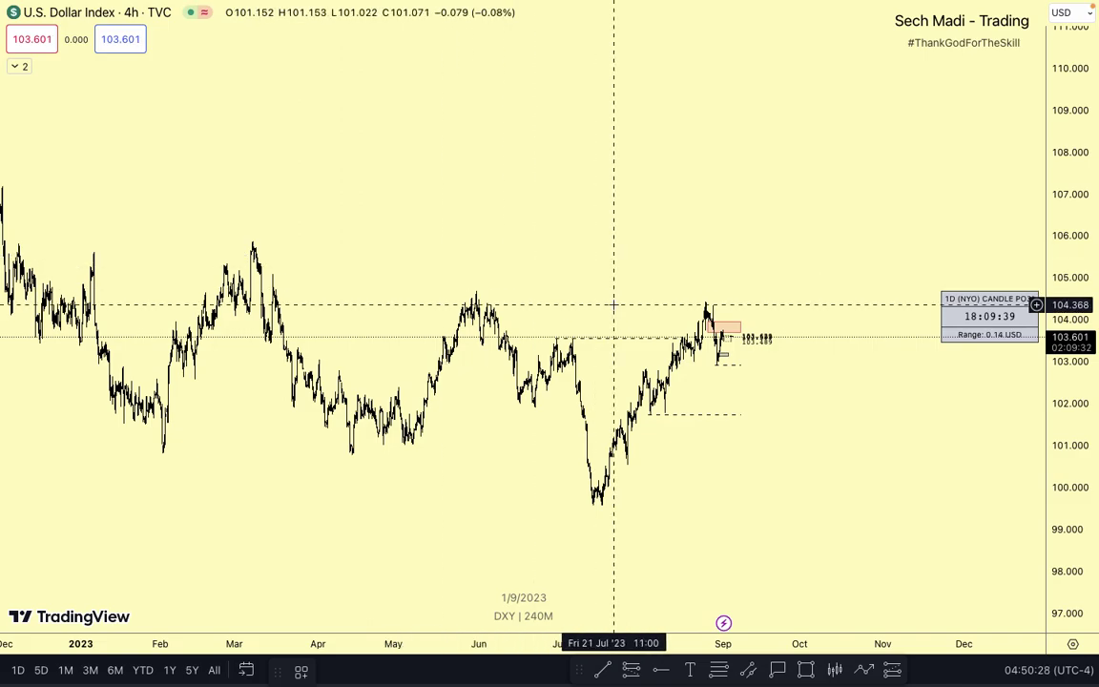
# - Load the Euro / U.S. Dollar chart from the watchlist and set its interval to 1 day
pyautogui.press('Escape')
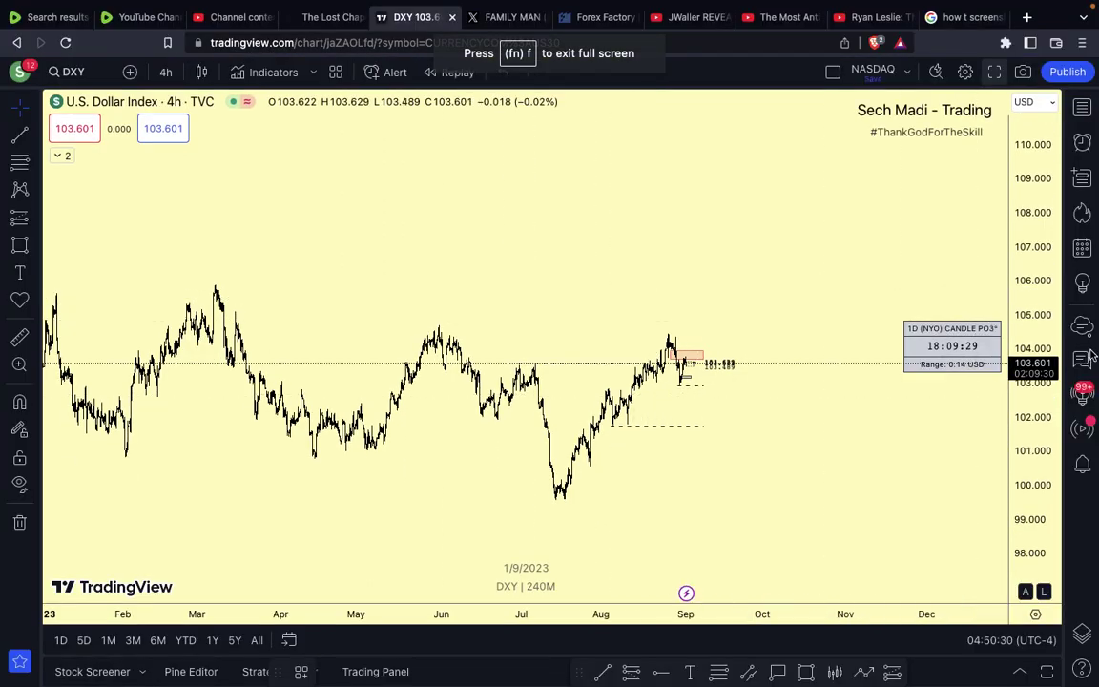
pyautogui.click(1082, 107)
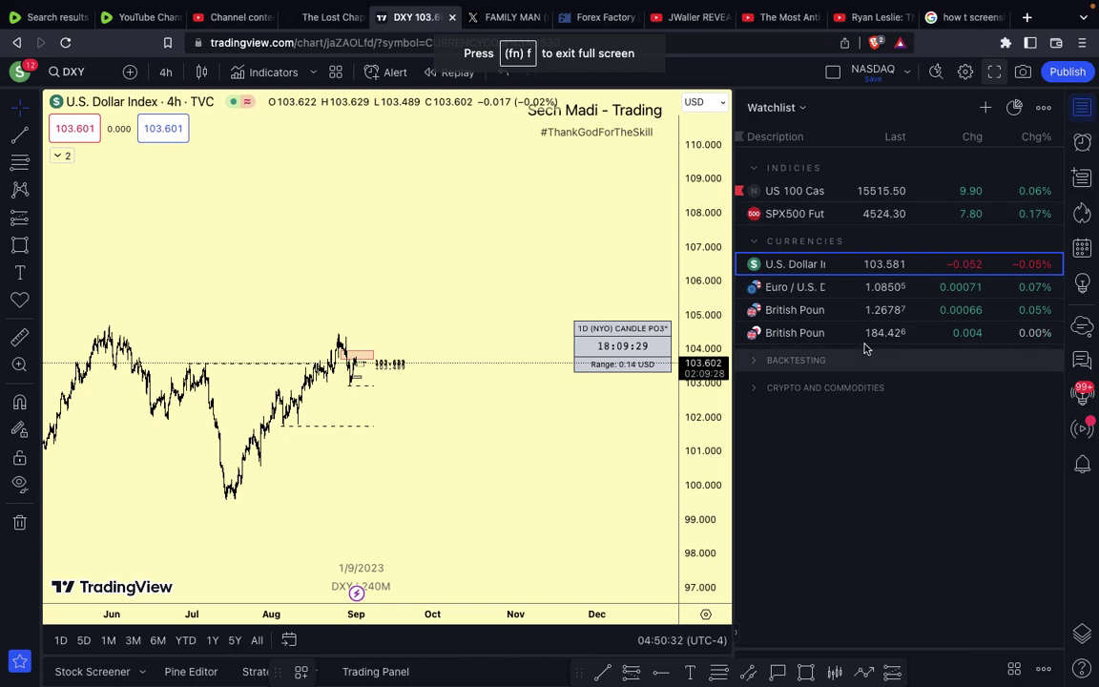
pyautogui.click(854, 290)
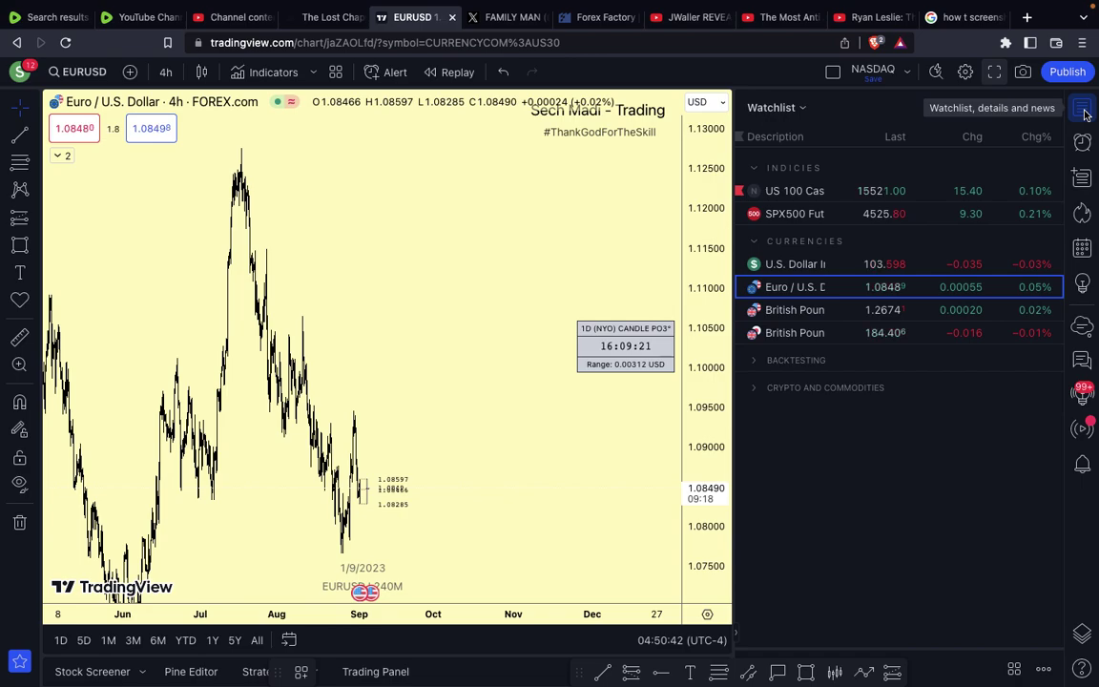
pyautogui.write('1D')
pyautogui.press('Return')
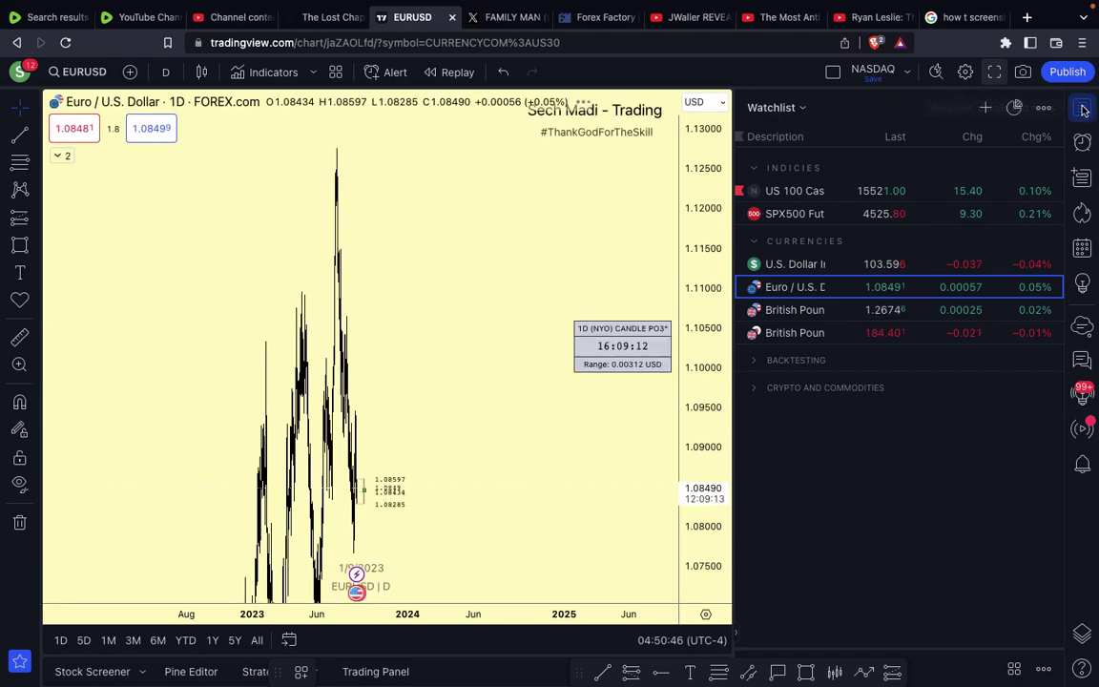
pyautogui.click(1082, 107)
# - Draw a dashed horizontal trend line at about 1.0828 beneath the June–July lows, from 26 Jun to late August, and restore the full-screen chart
pyautogui.hscroll(10, 709, 290)
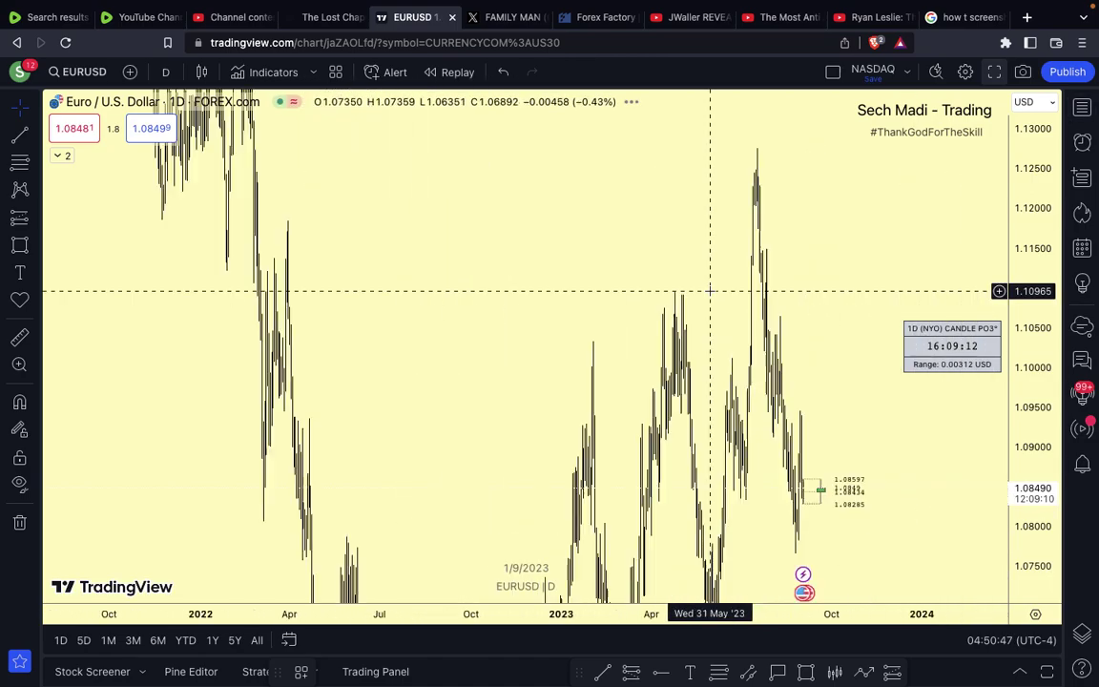
pyautogui.scroll(5, 709, 290)
pyautogui.scroll(2, 710, 290)
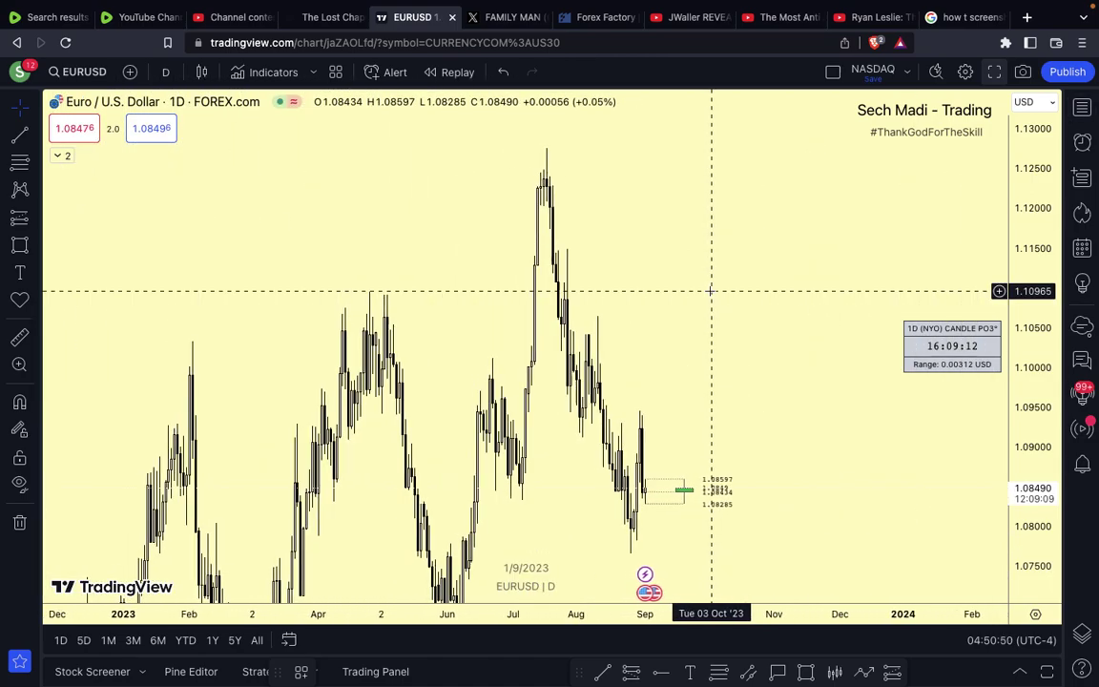
pyautogui.scroll(6, 710, 290)
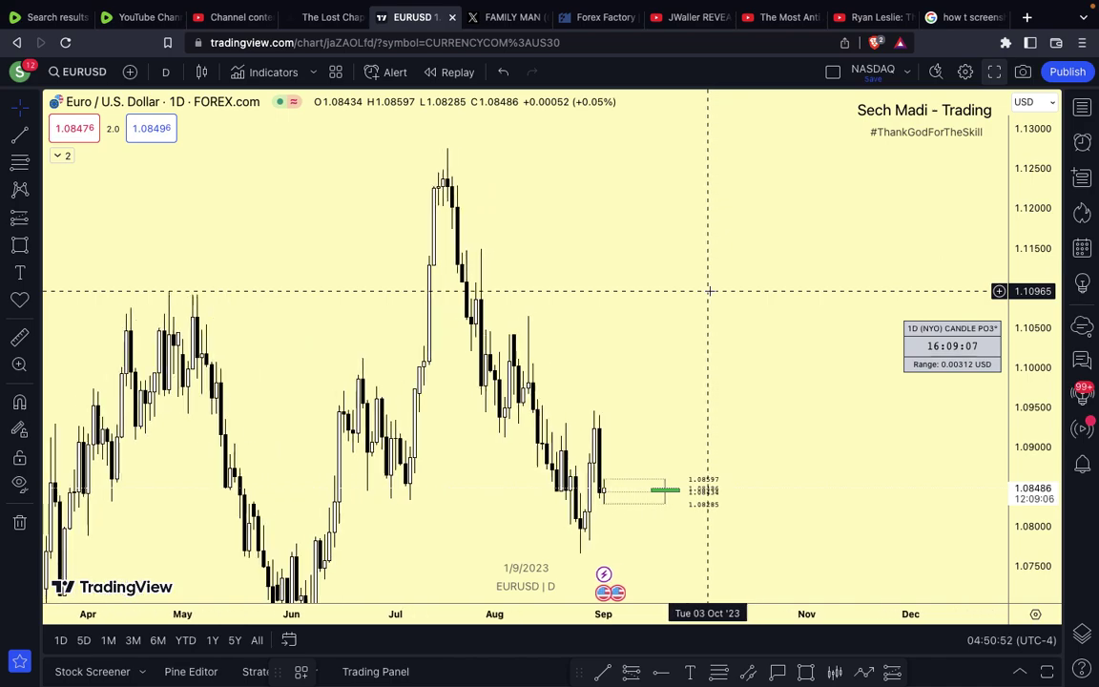
pyautogui.scroll(1, 710, 291)
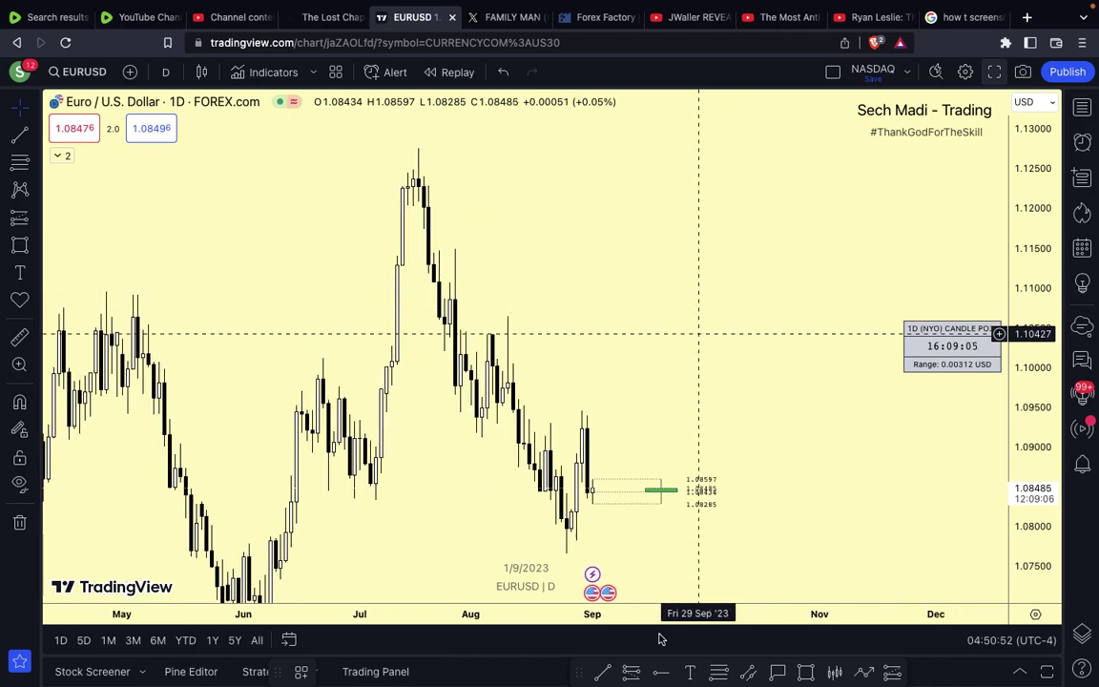
pyautogui.click(604, 671)
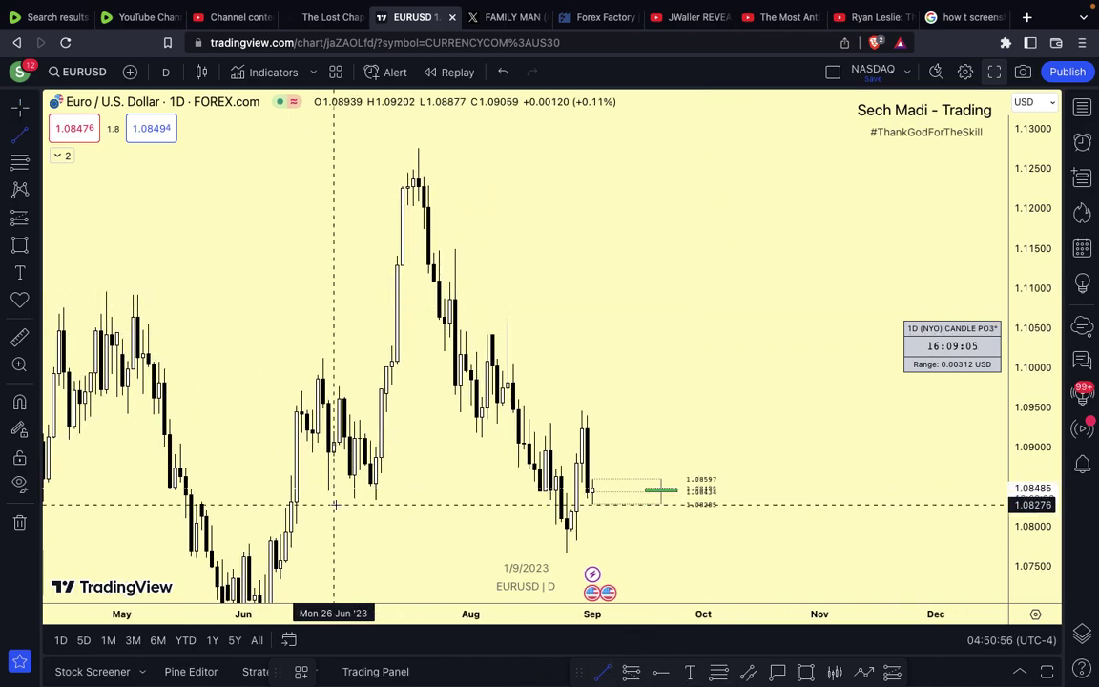
pyautogui.click(334, 504)
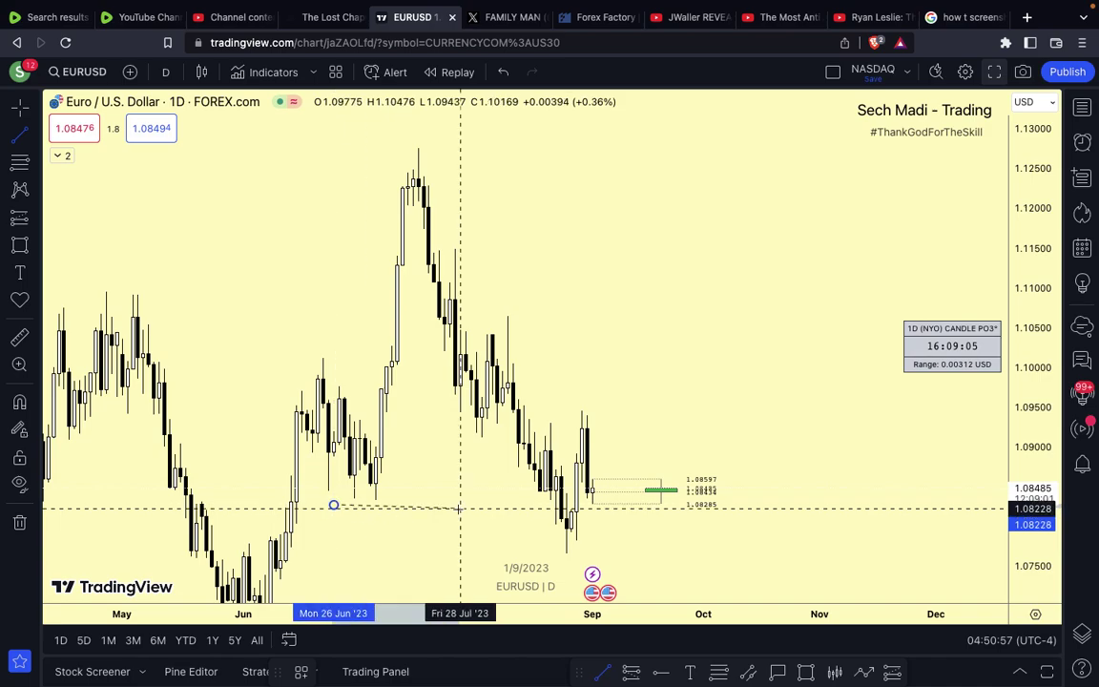
pyautogui.click(551, 506)
pyautogui.click(503, 517)
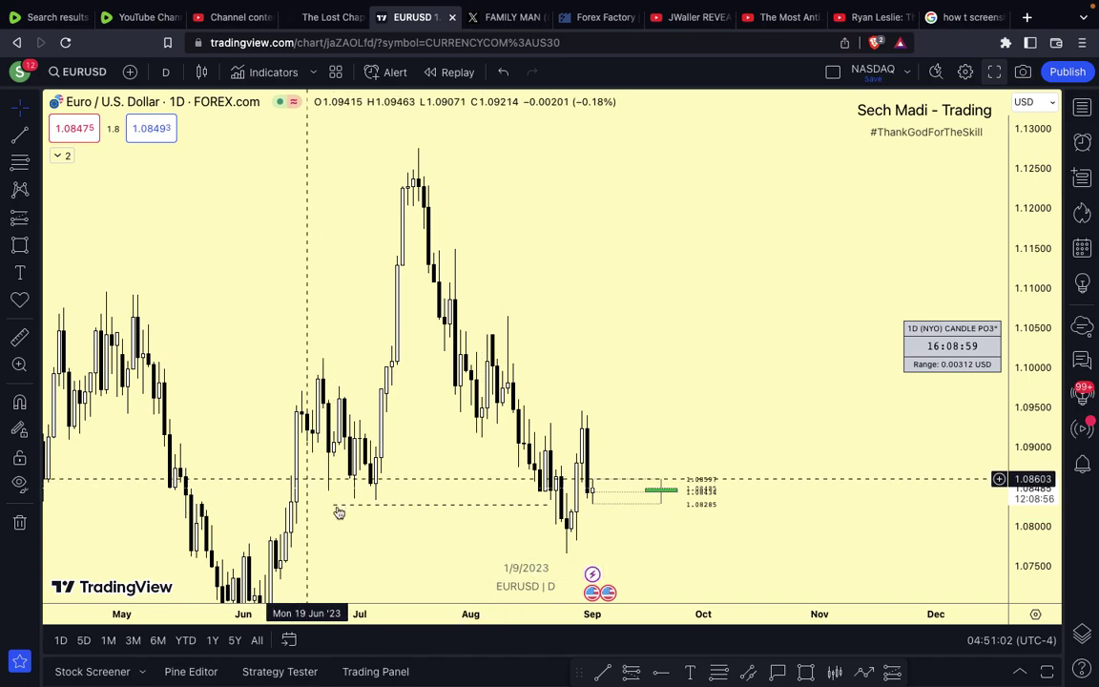
pyautogui.scroll(4, 396, 511)
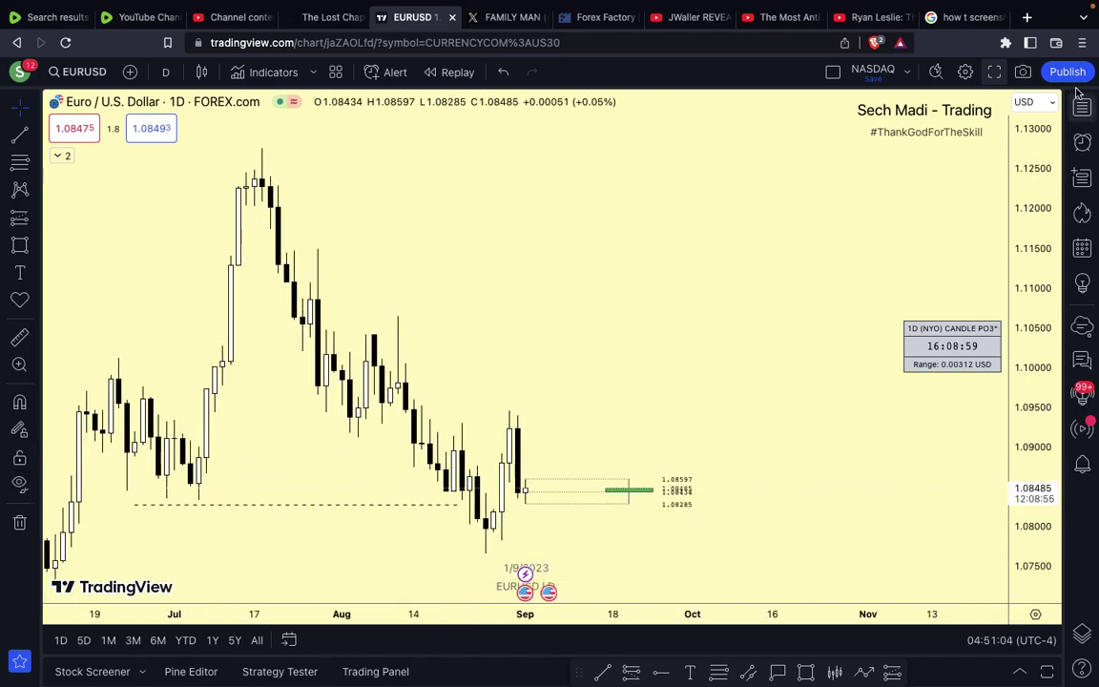
pyautogui.click(994, 74)
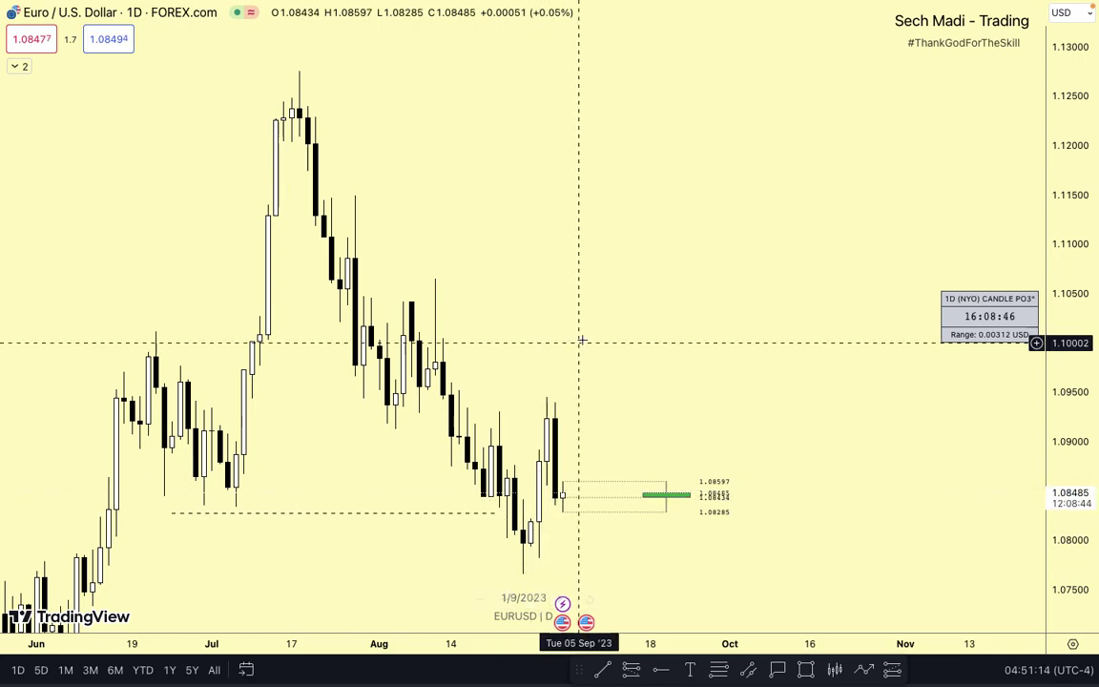
# - Draw a rectangle zone from 28 Aug to 20 Sep between about 1.0824 and 1.0856 around the current daily price
pyautogui.hscroll(3, 648, 341)
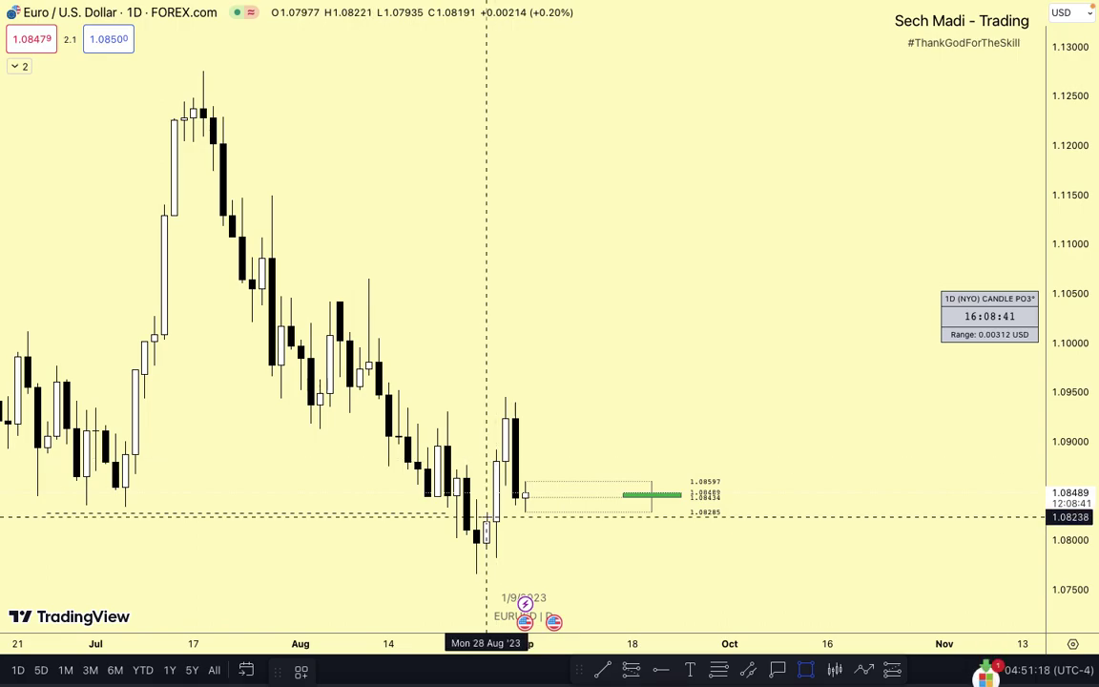
pyautogui.moveTo(487, 517)
pyautogui.mouseDown()
pyautogui.moveTo(650, 650)
pyautogui.moveTo(650, 353)
pyautogui.moveTo(652, 488)
pyautogui.mouseUp()
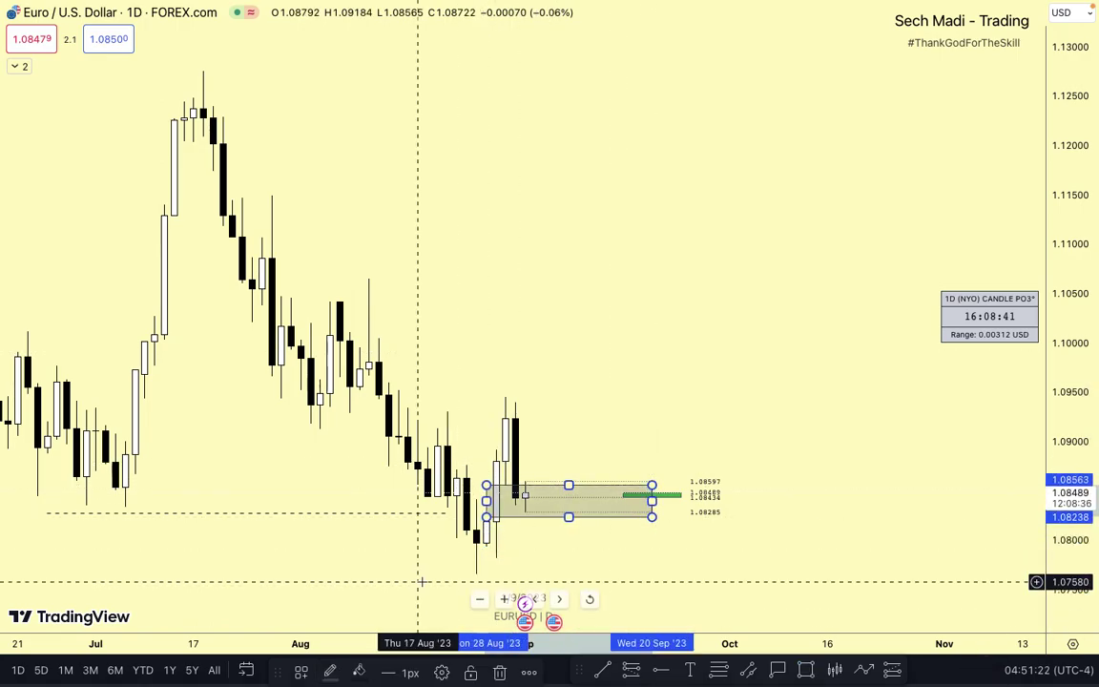
pyautogui.click(685, 607)
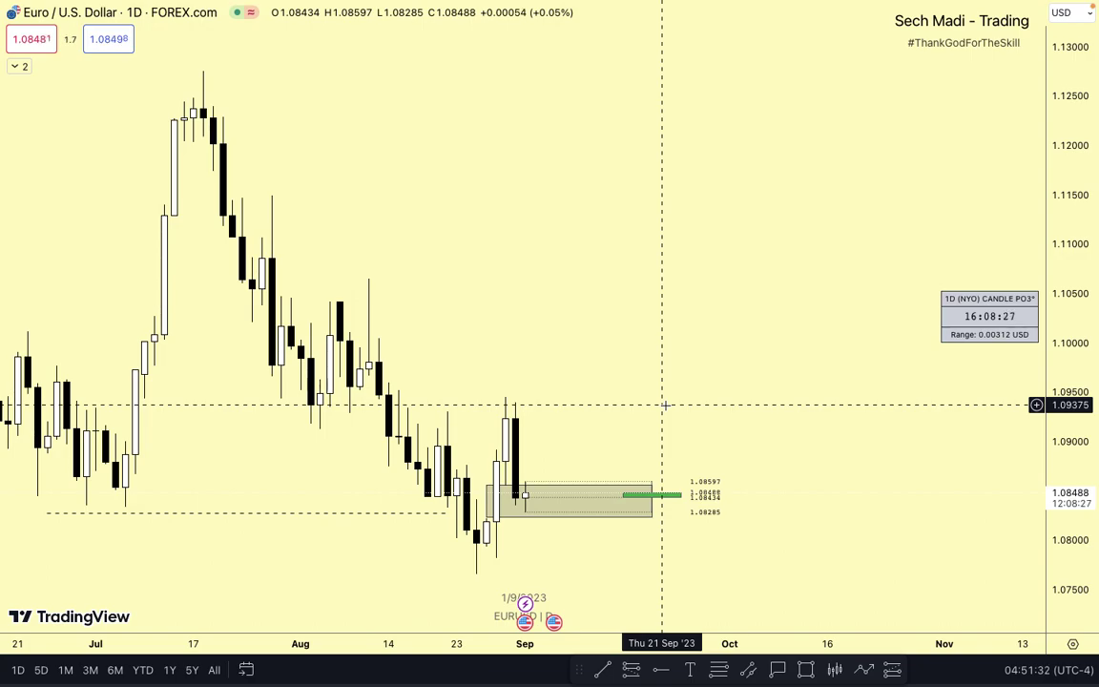
# - Draw a dashed horizontal trend line at about 1.0944 from the 30 Aug high to about the rectangle zone's end date
pyautogui.scroll(-2, 665, 405)
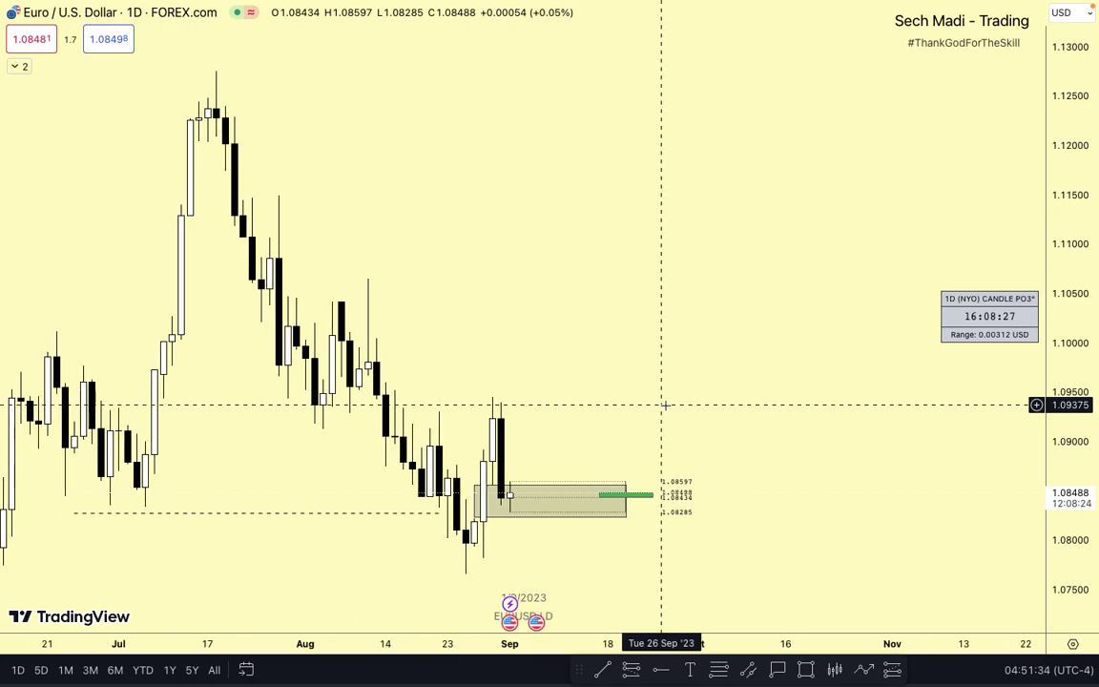
pyautogui.moveTo(623, 421); pyautogui.dragTo(624, 399)
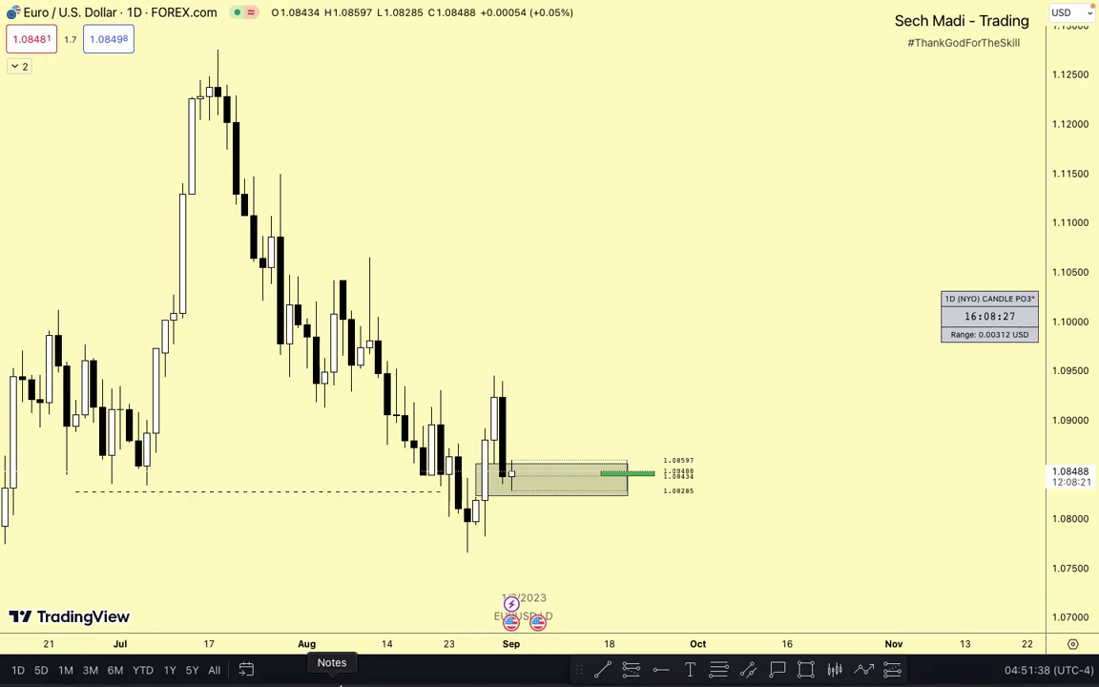
pyautogui.click(494, 377)
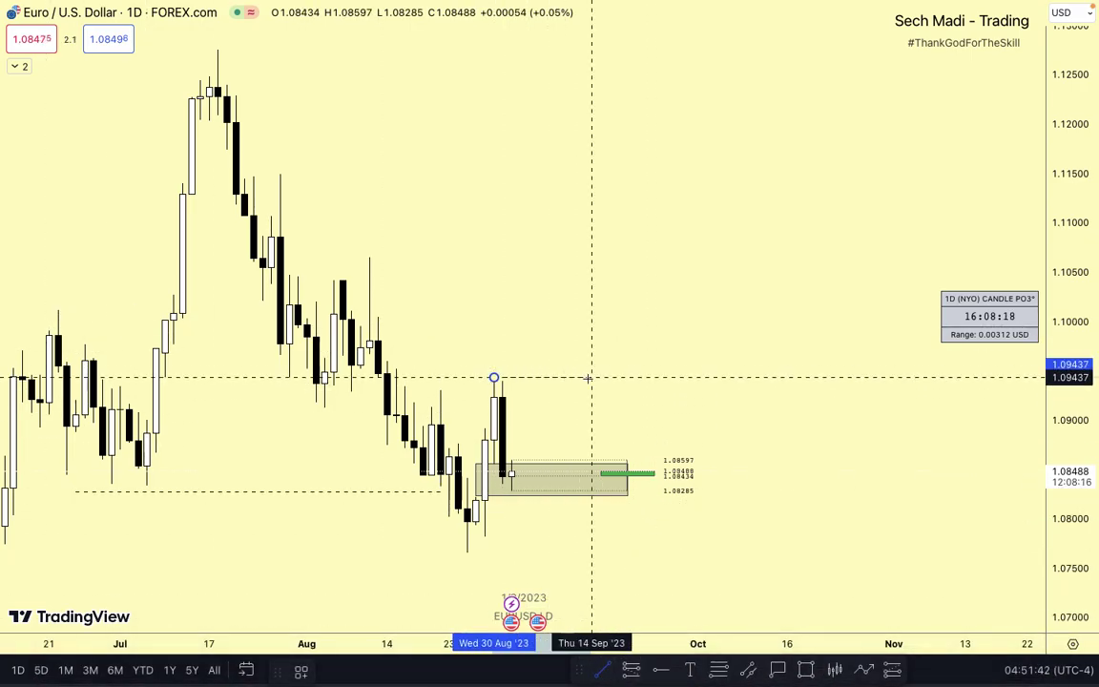
pyautogui.click(628, 379)
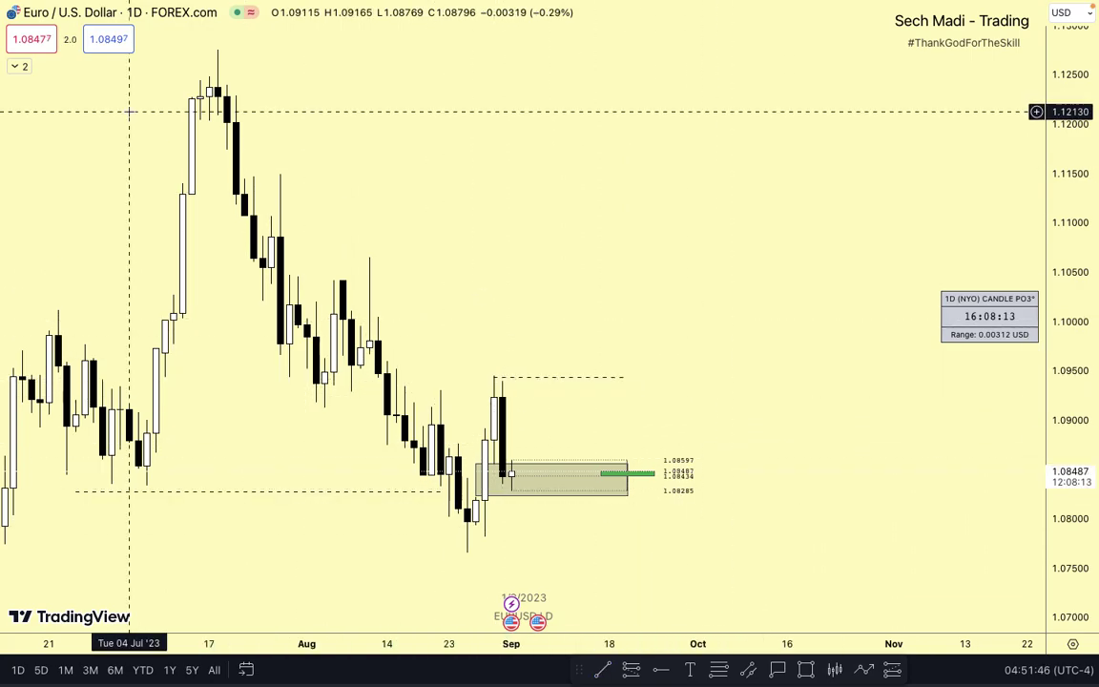
# - Set the Euro / U.S. Dollar chart to the 4-hour interval and examine the price action around the shaded zone
pyautogui.write('4H')
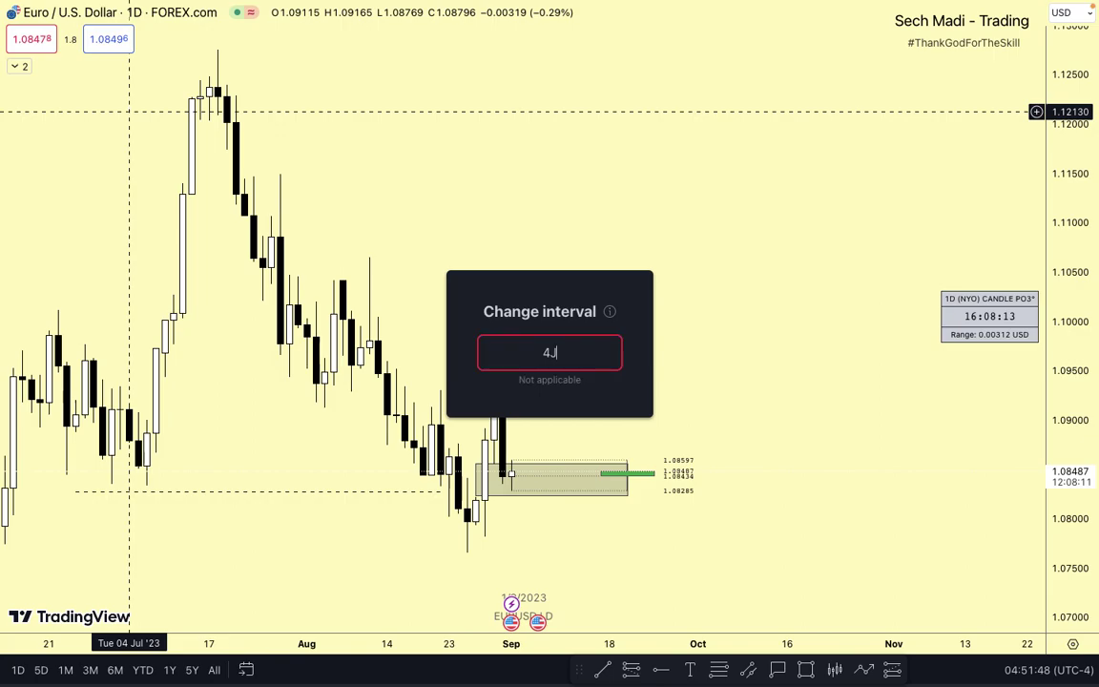
pyautogui.press('Return')
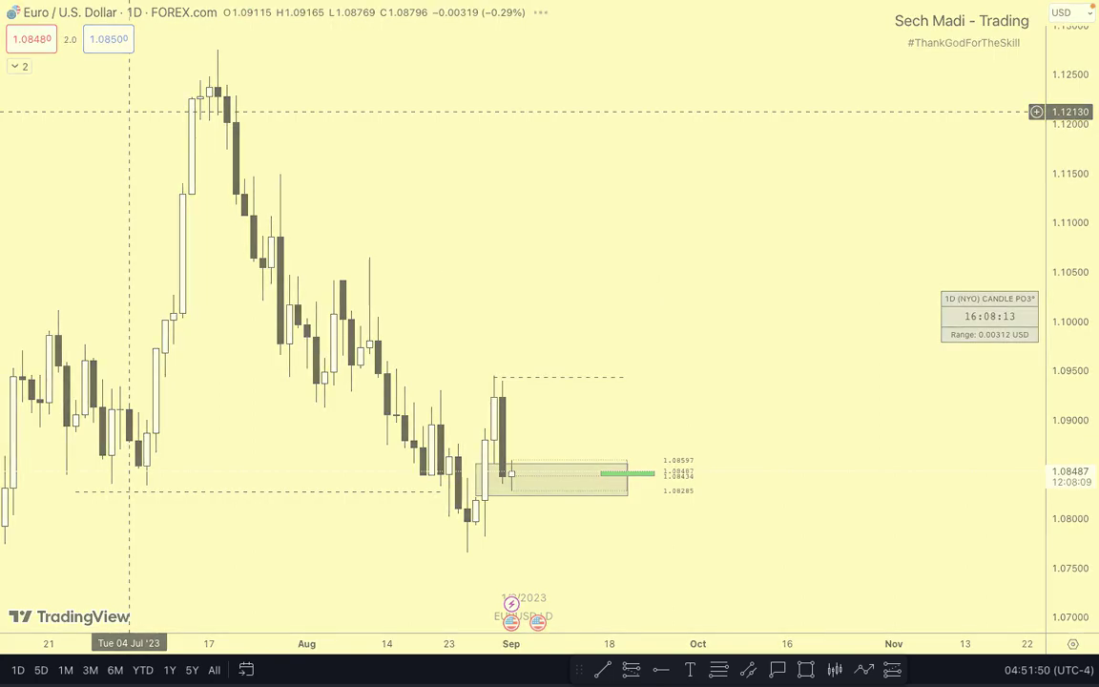
pyautogui.scroll(-2, 338, 398)
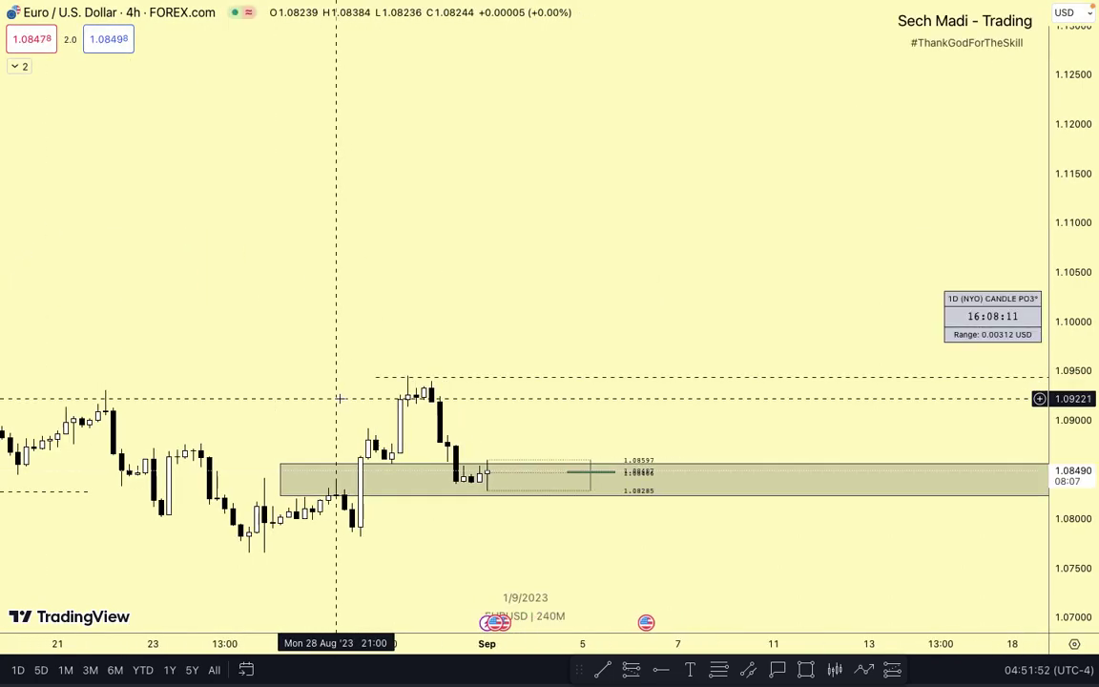
pyautogui.moveTo(1069, 545); pyautogui.dragTo(928, 258)
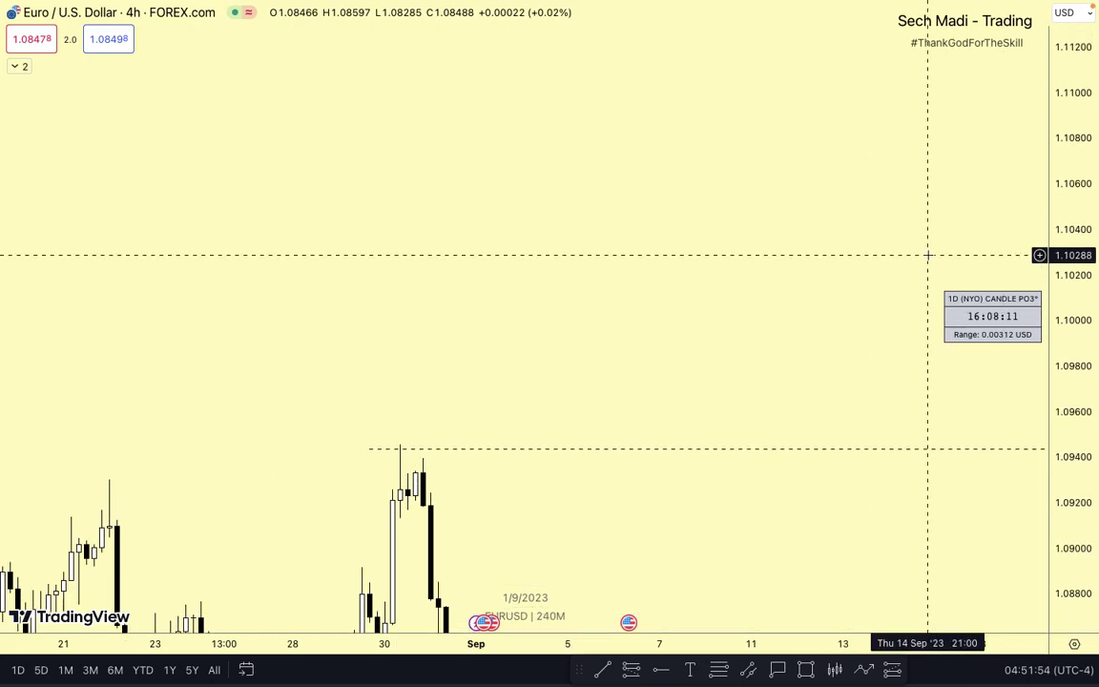
pyautogui.moveTo(628, 552); pyautogui.dragTo(628, 285)
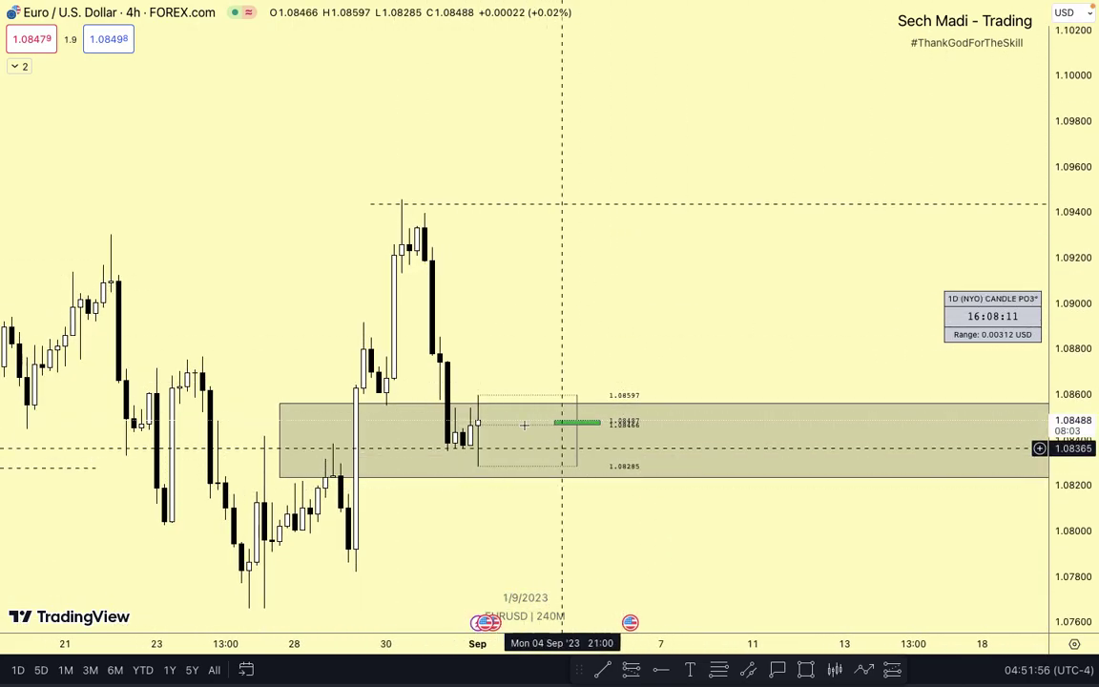
pyautogui.click(363, 475)
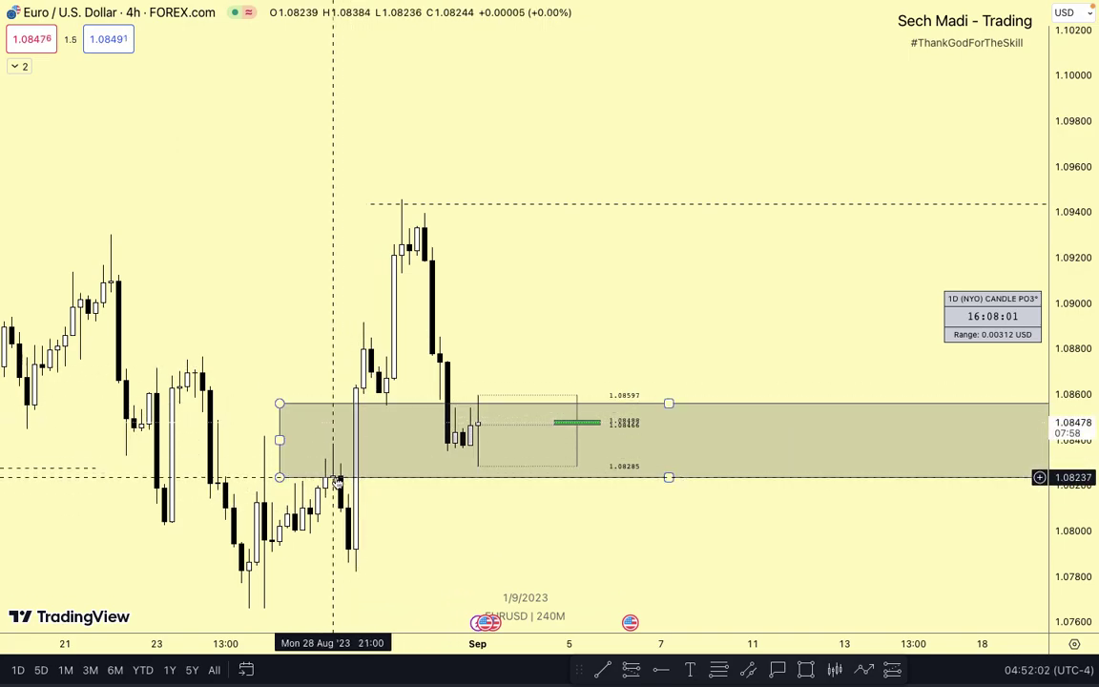
pyautogui.scroll(-1, 586, 395)
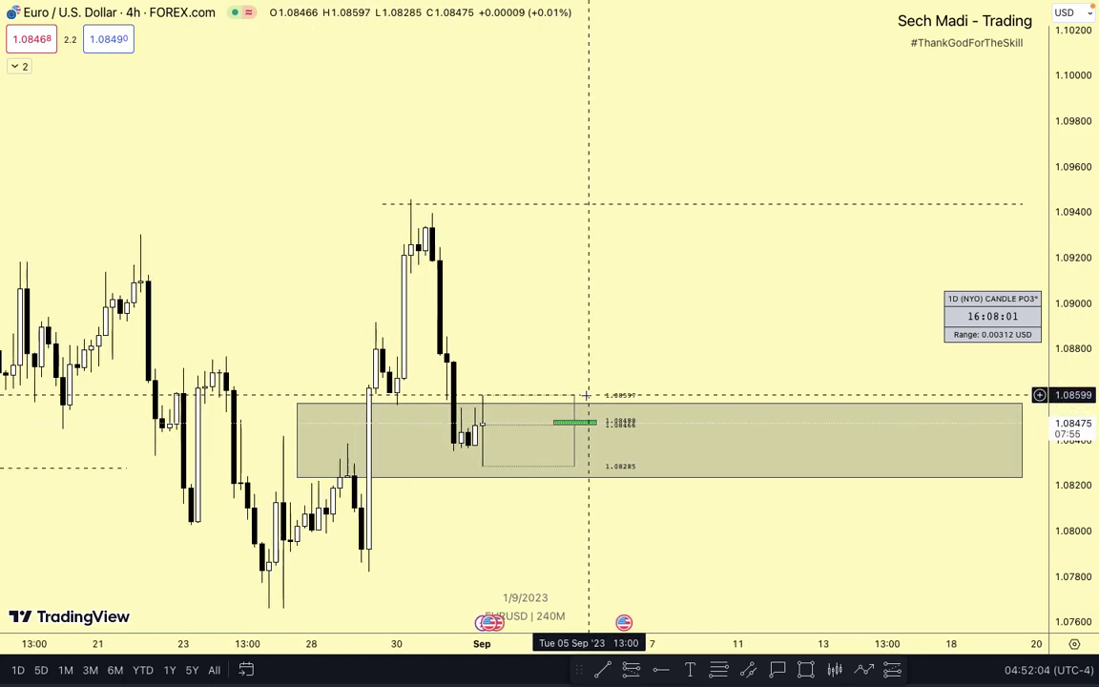
pyautogui.moveTo(595, 347); pyautogui.dragTo(642, 346)
pyautogui.scroll(2, 640, 347)
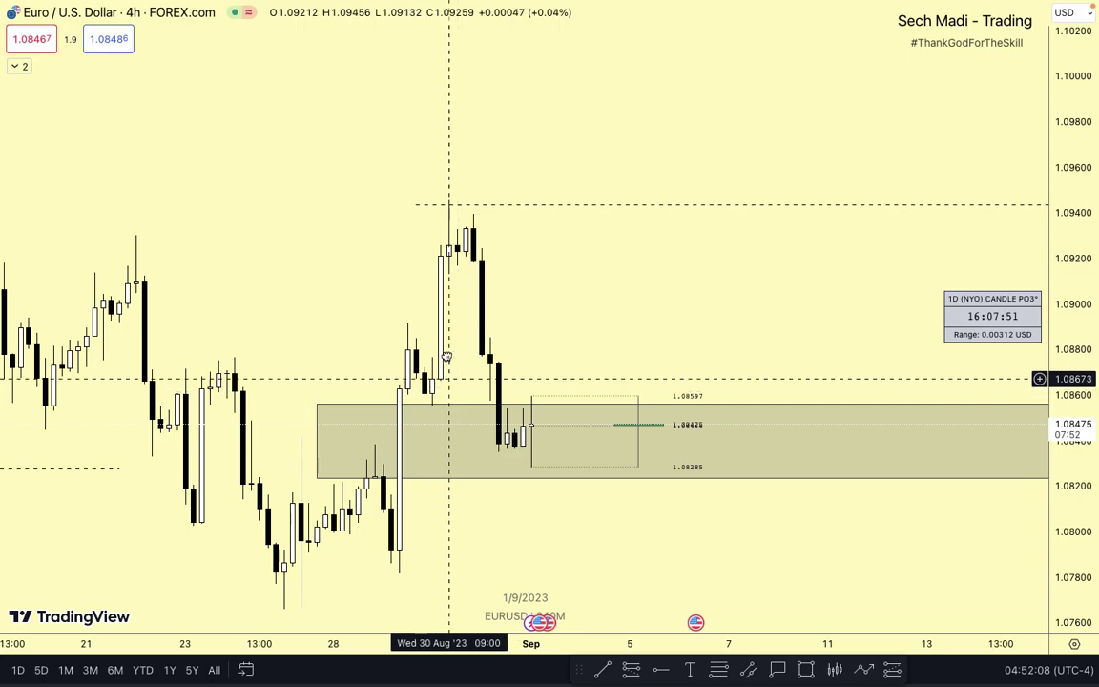
pyautogui.moveTo(458, 386); pyautogui.dragTo(443, 312)
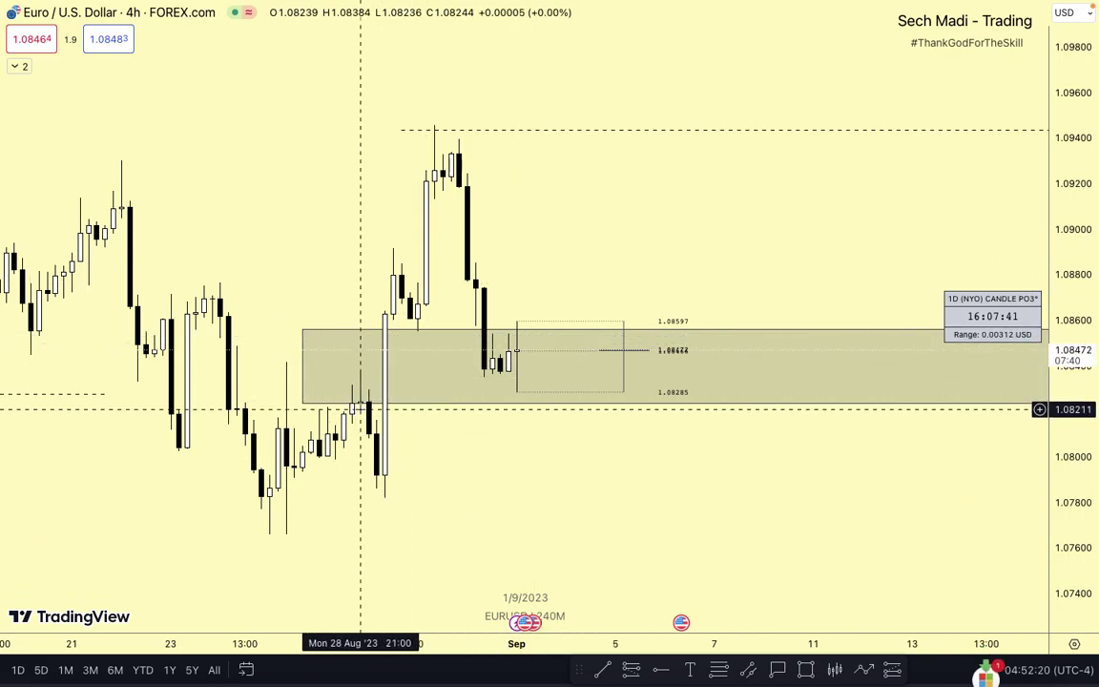
# - Draw a rectangle over the drop below the late-August high, from about 1.0918 to 1.0886, spanning 30 Aug to 5 Sep
pyautogui.scroll(-5, 361, 409)
pyautogui.scroll(2, 361, 409)
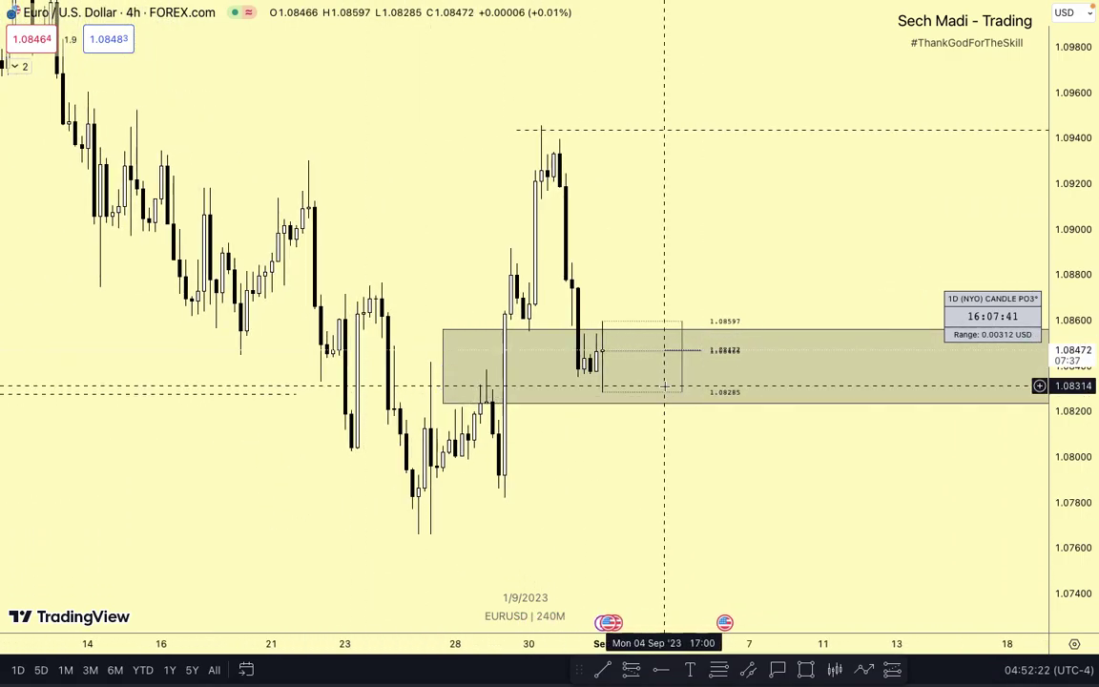
pyautogui.click(806, 673)
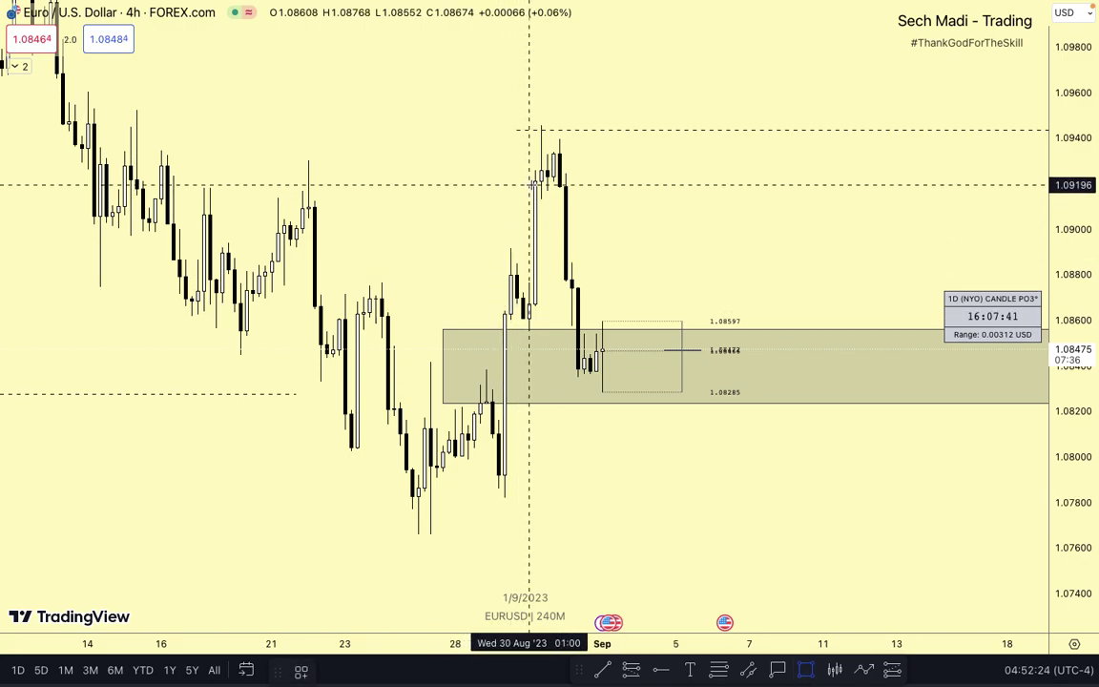
pyautogui.moveTo(559, 189); pyautogui.dragTo(694, 259)
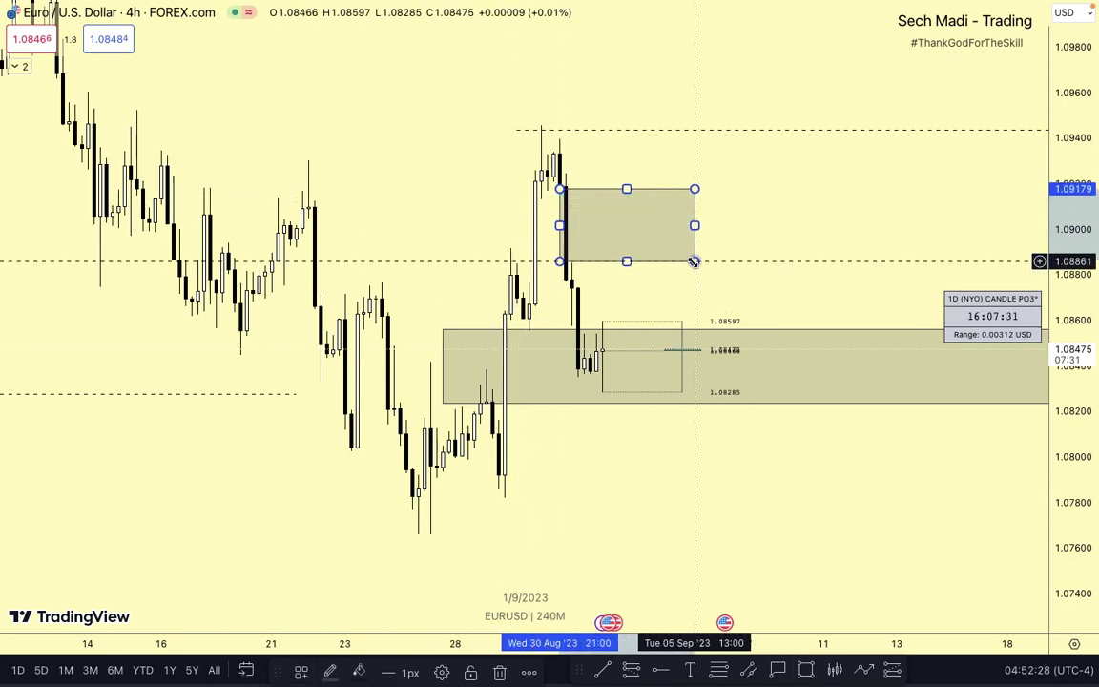
pyautogui.click(808, 675)
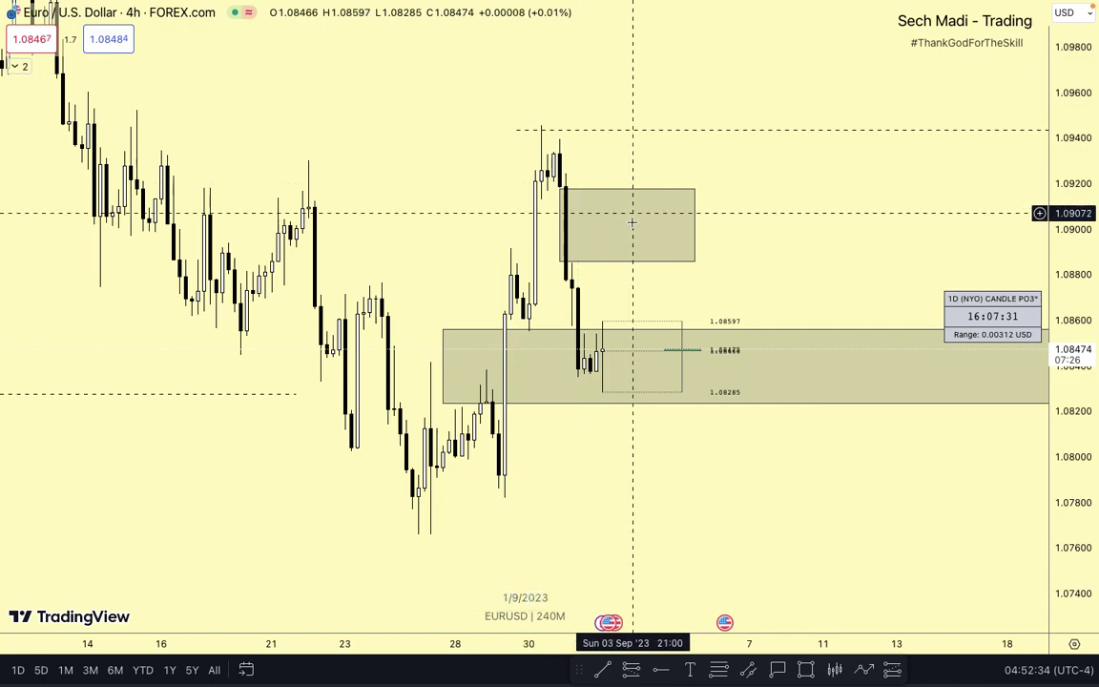
# - Apply the BEARISH FVG drawing template to the upper rectangle and deselect it
pyautogui.click(626, 191)
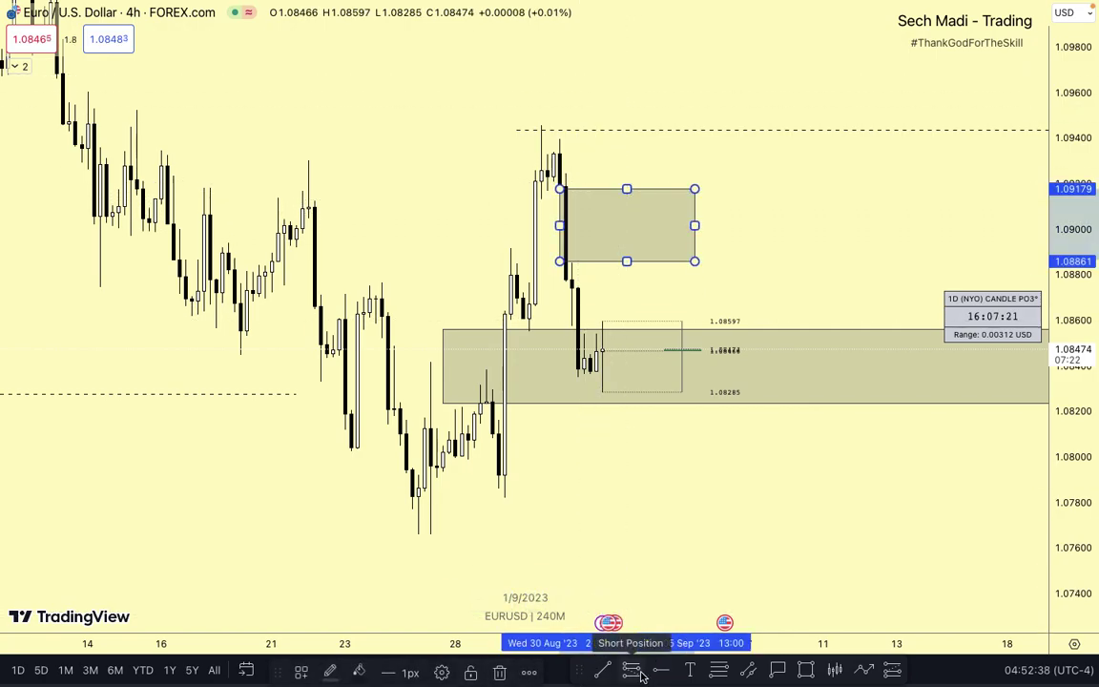
pyautogui.click(301, 672)
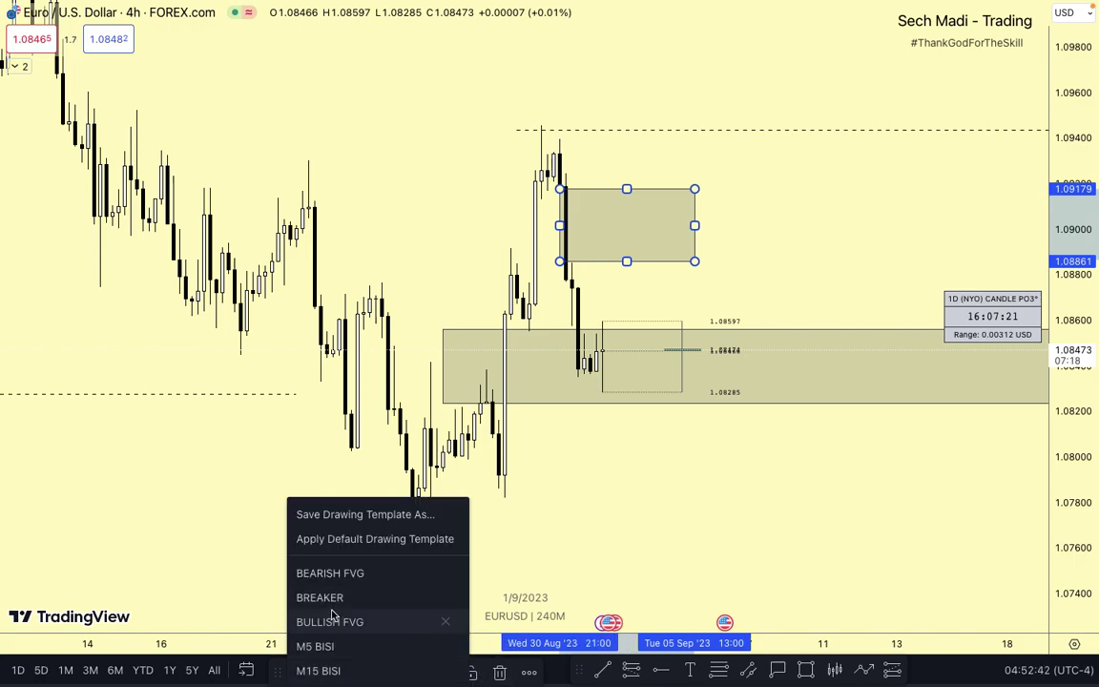
pyautogui.click(330, 572)
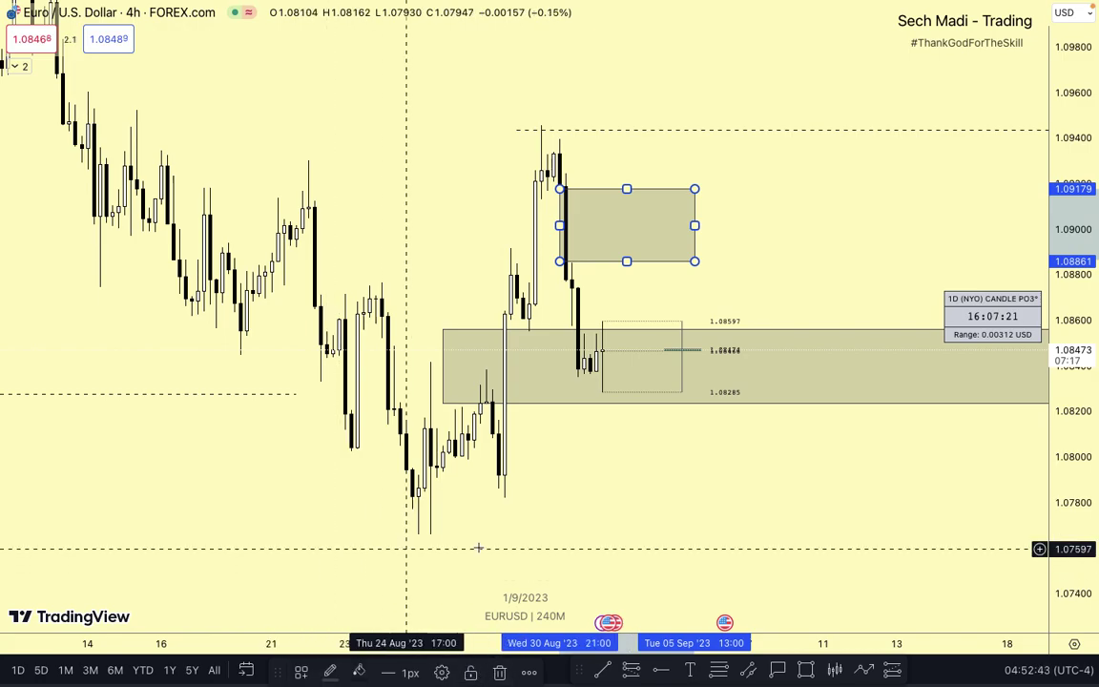
pyautogui.click(622, 509)
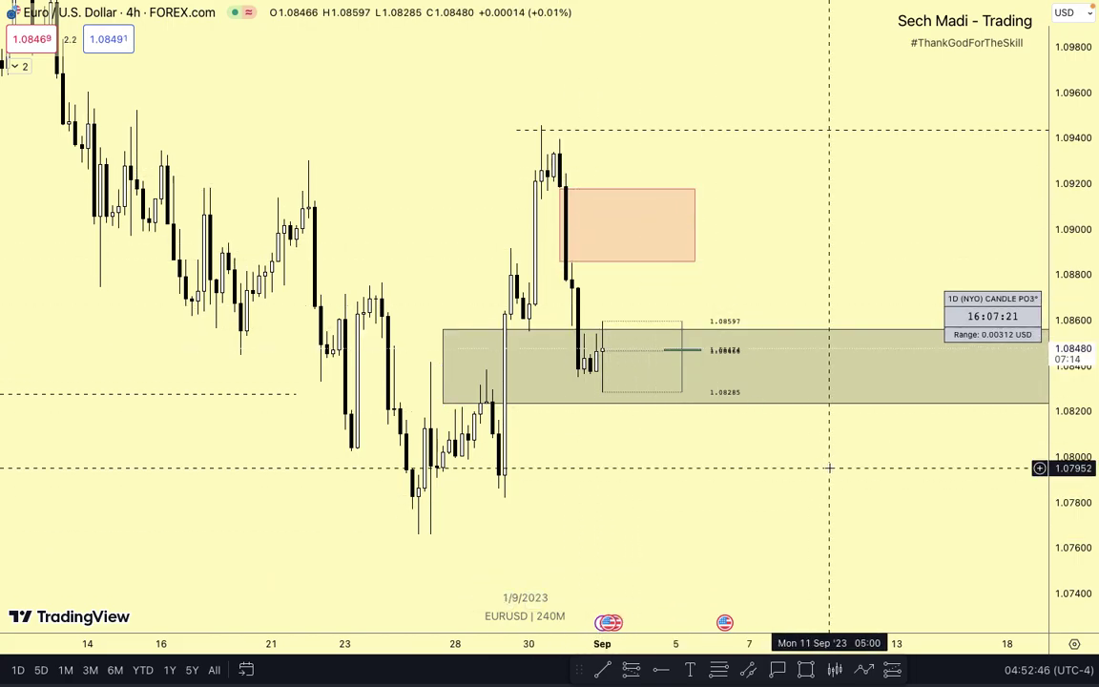
# - Set the chart interval to 60 minutes, keeping the marked zones and recent candles in view
pyautogui.write('60')
pyautogui.press('Return')
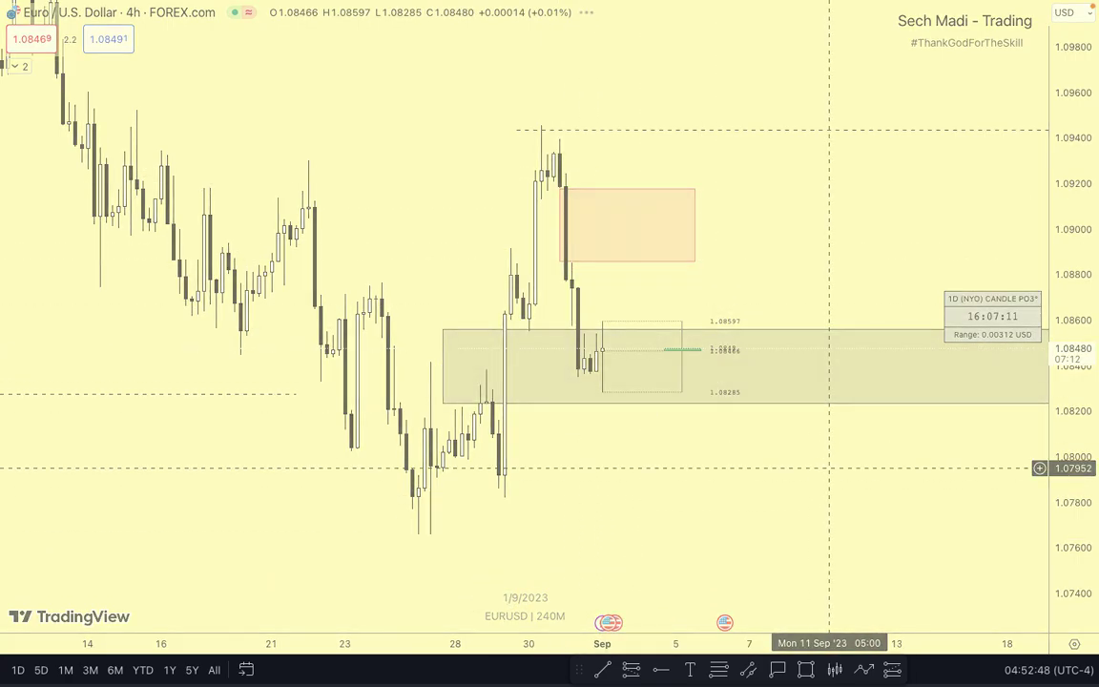
pyautogui.scroll(-2, 728, 348)
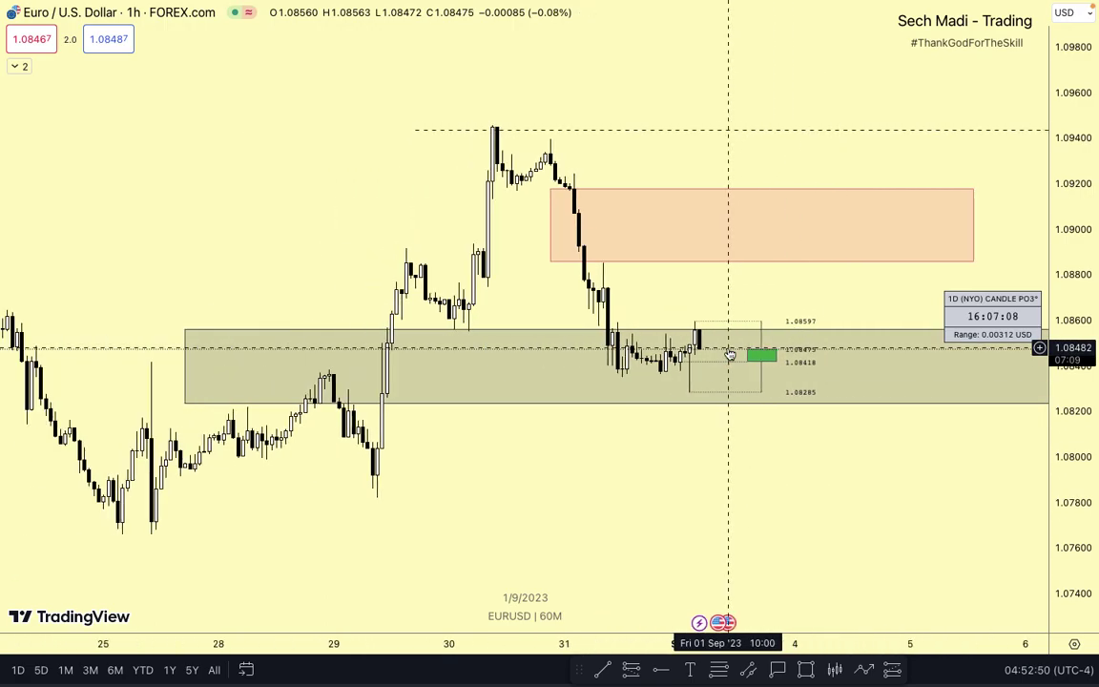
pyautogui.scroll(-2, 730, 354)
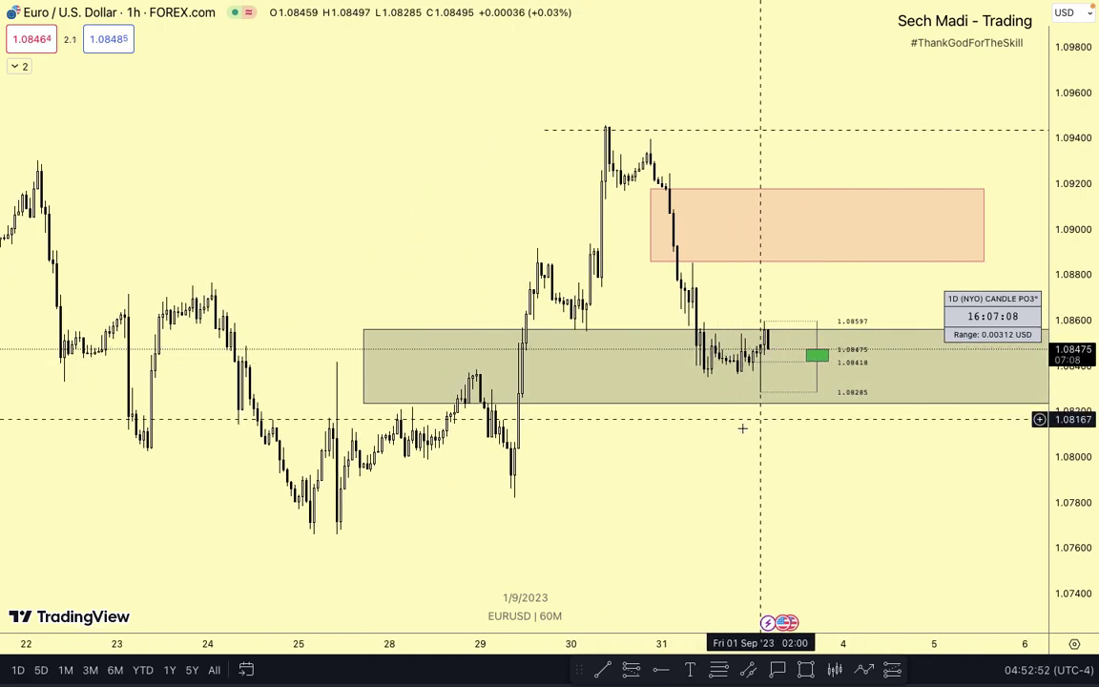
# - Draw a Fibonacci retracement from the 30 Aug swing high at 1.09390 to 1.08284 and apply the Projection fib template
pyautogui.moveTo(743, 428); pyautogui.dragTo(680, 459)
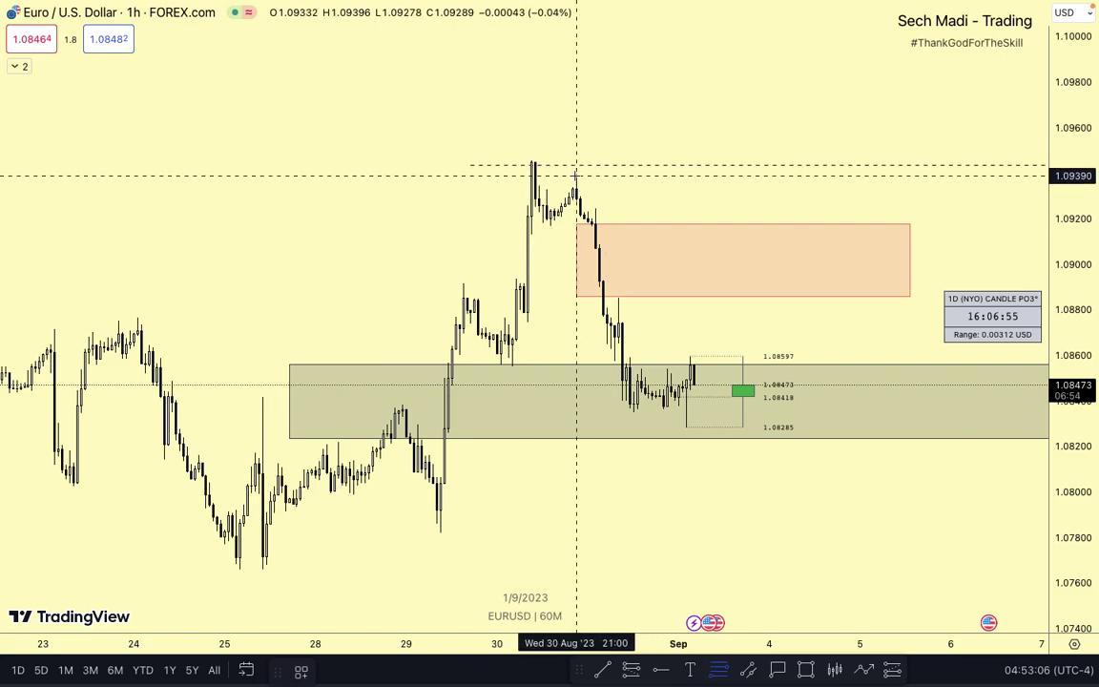
pyautogui.click(577, 176)
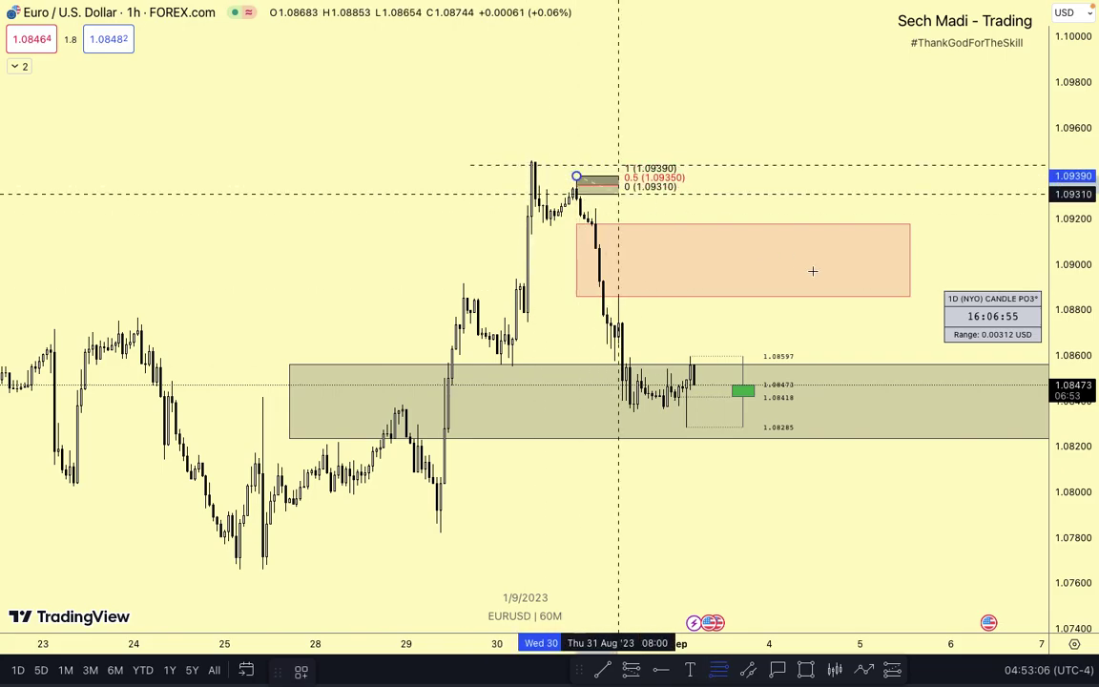
pyautogui.click(903, 428)
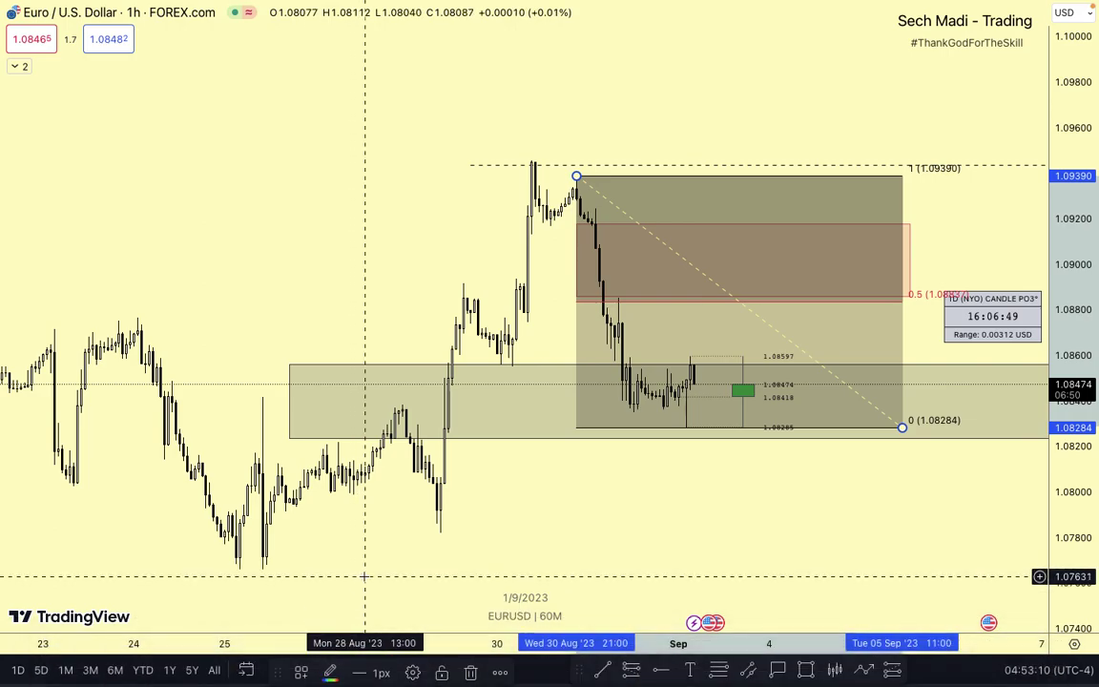
pyautogui.click(301, 672)
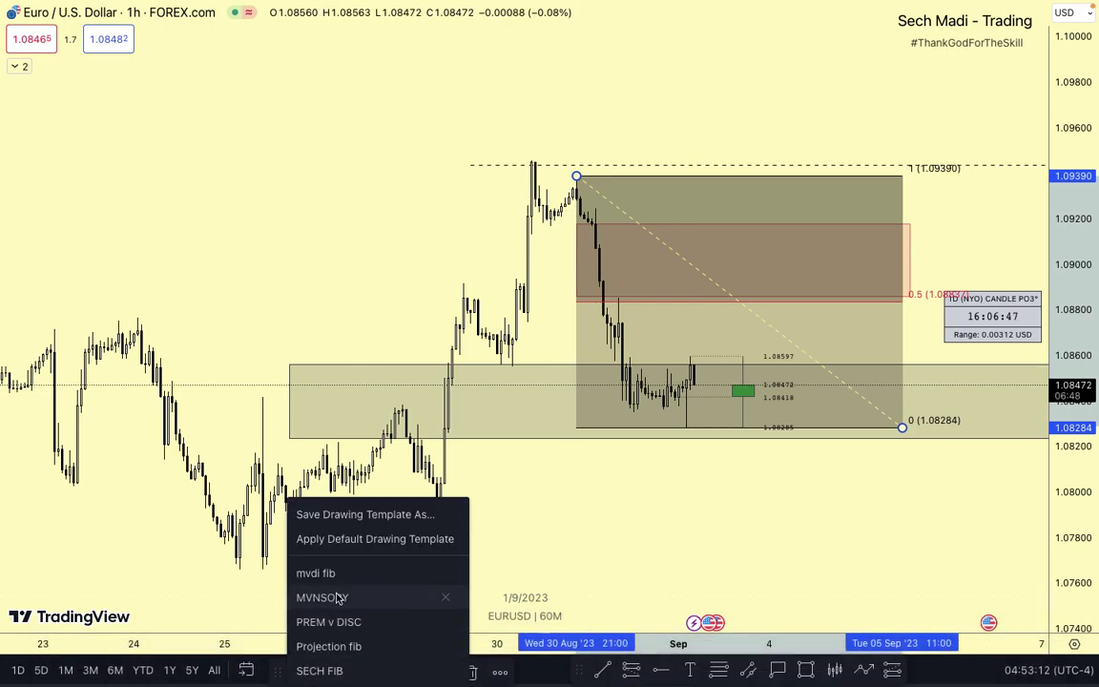
pyautogui.click(332, 646)
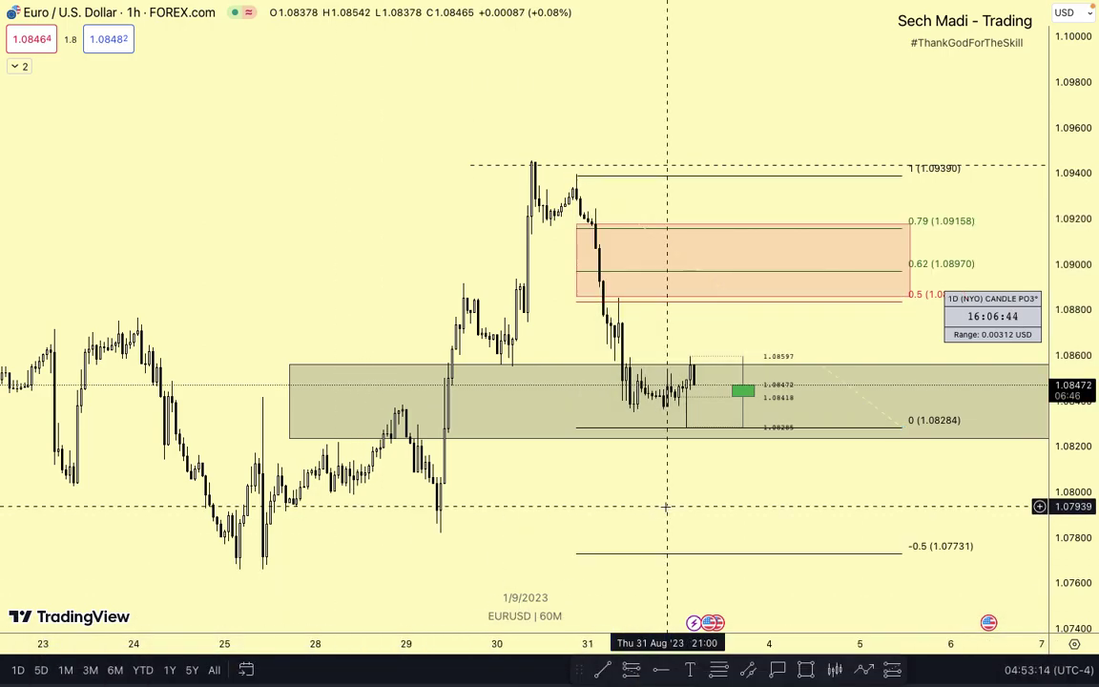
# - Draw a dashed horizontal trend line at about 1.0764 beneath the 25 Aug lows, extending to about 5 Sep
pyautogui.moveTo(666, 503); pyautogui.dragTo(466, 468)
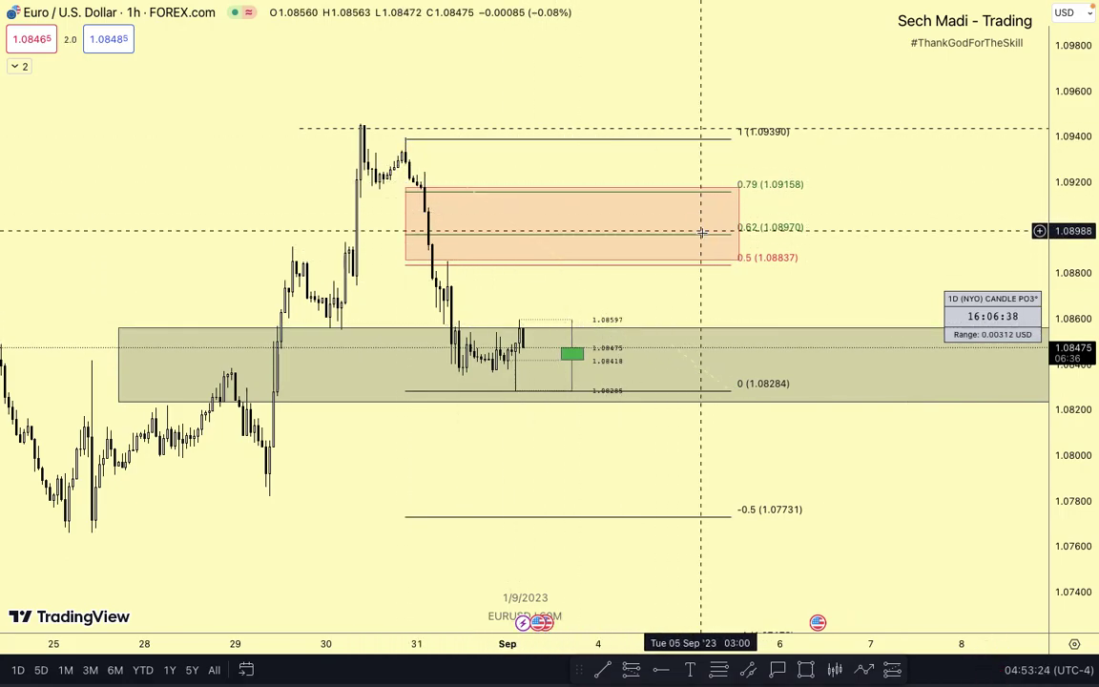
pyautogui.scroll(-5, 668, 544)
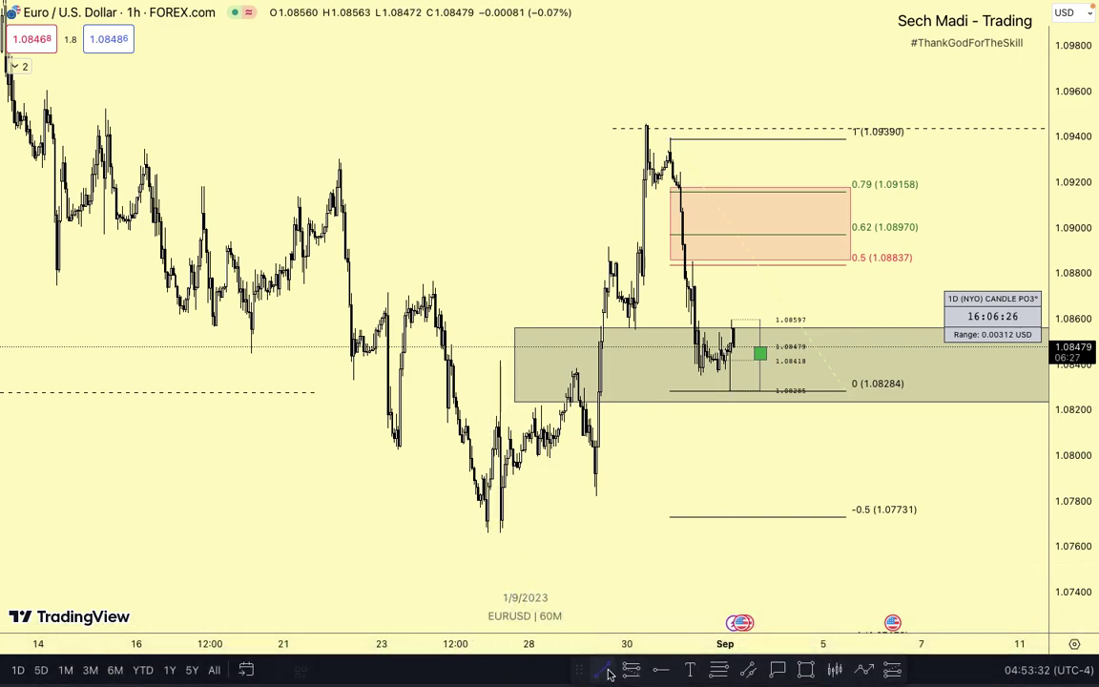
pyautogui.click(484, 537)
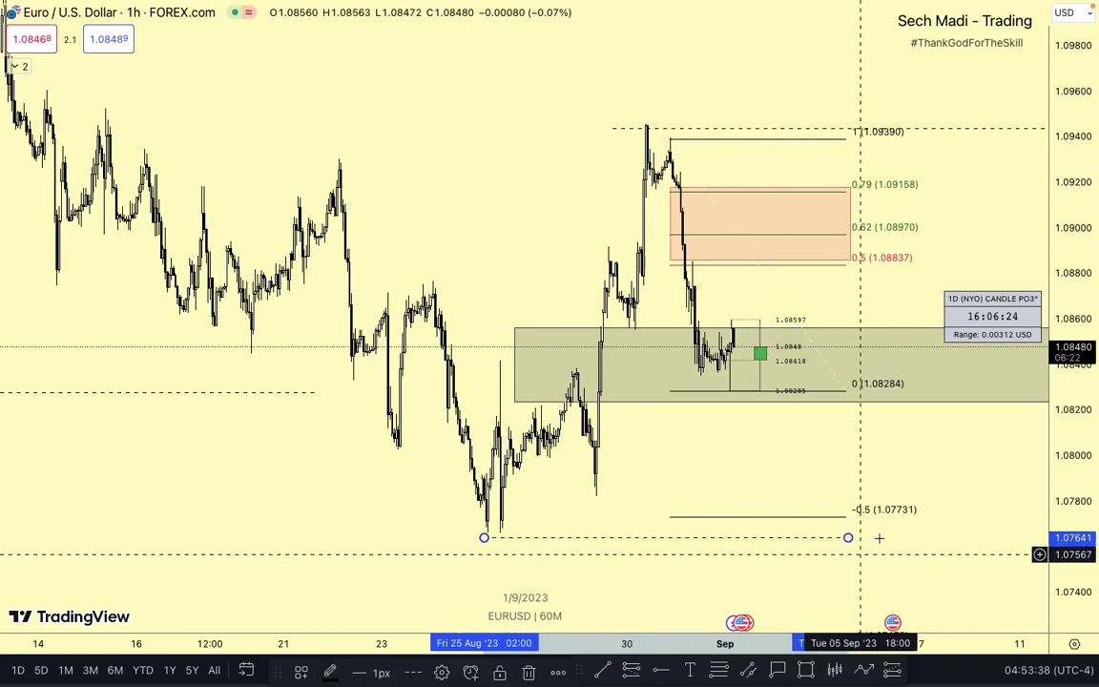
# - Deselect the dashed line beneath the 25 Aug lows and switch the chart to GBP/USD
pyautogui.click(846, 538)
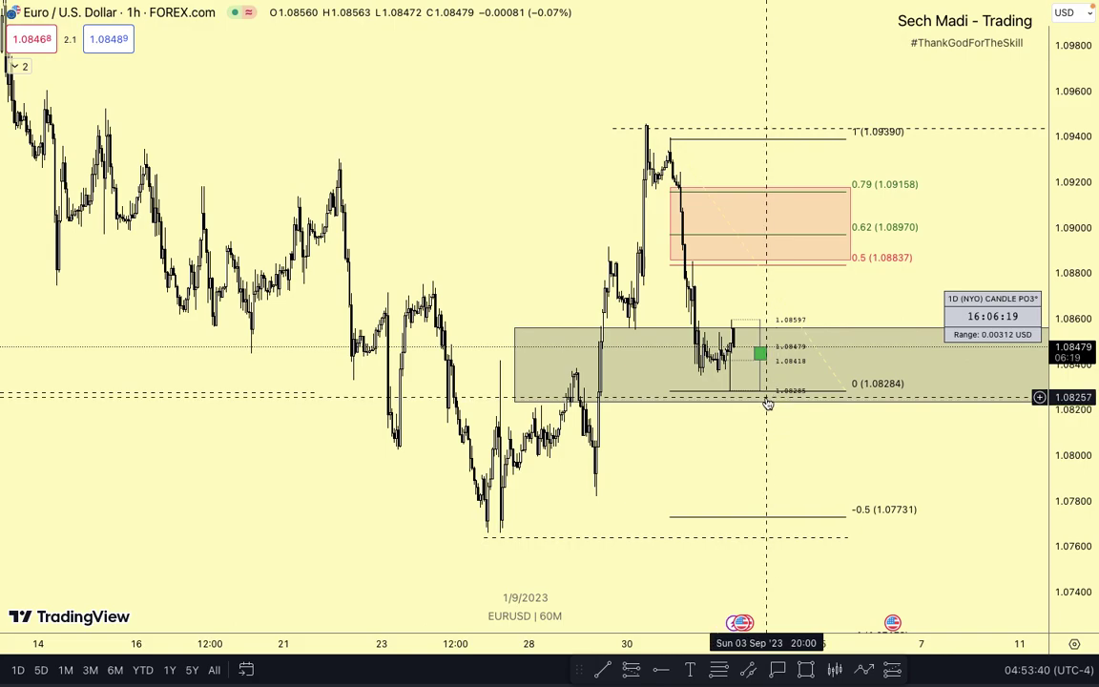
pyautogui.moveTo(790, 668)
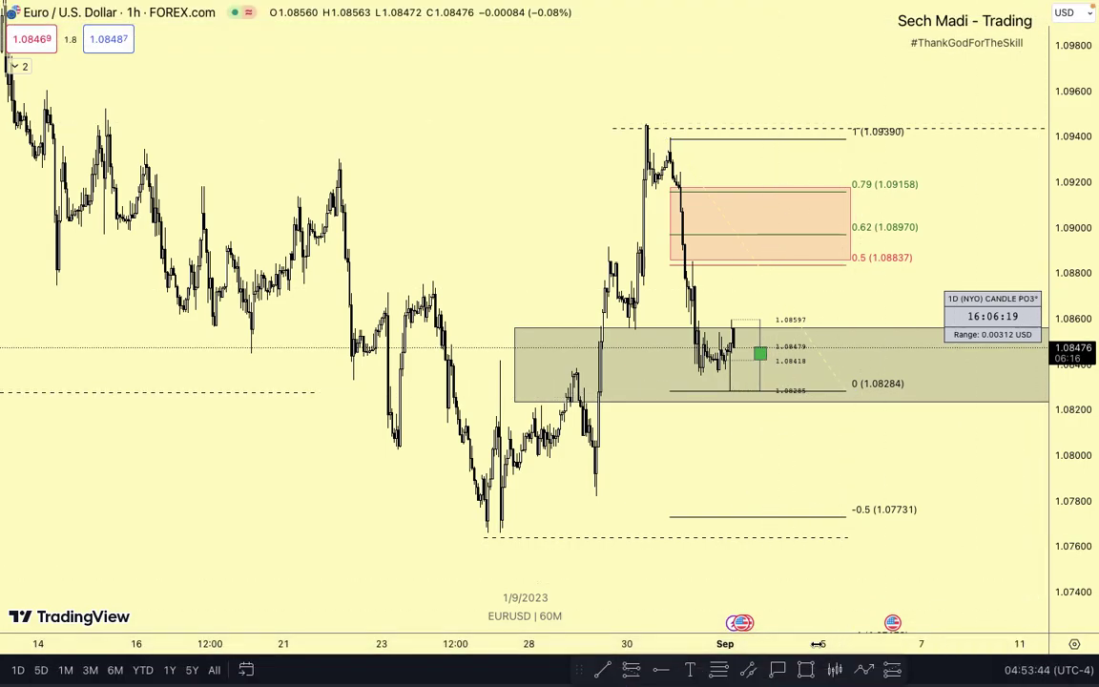
pyautogui.scroll(5, 775, 556)
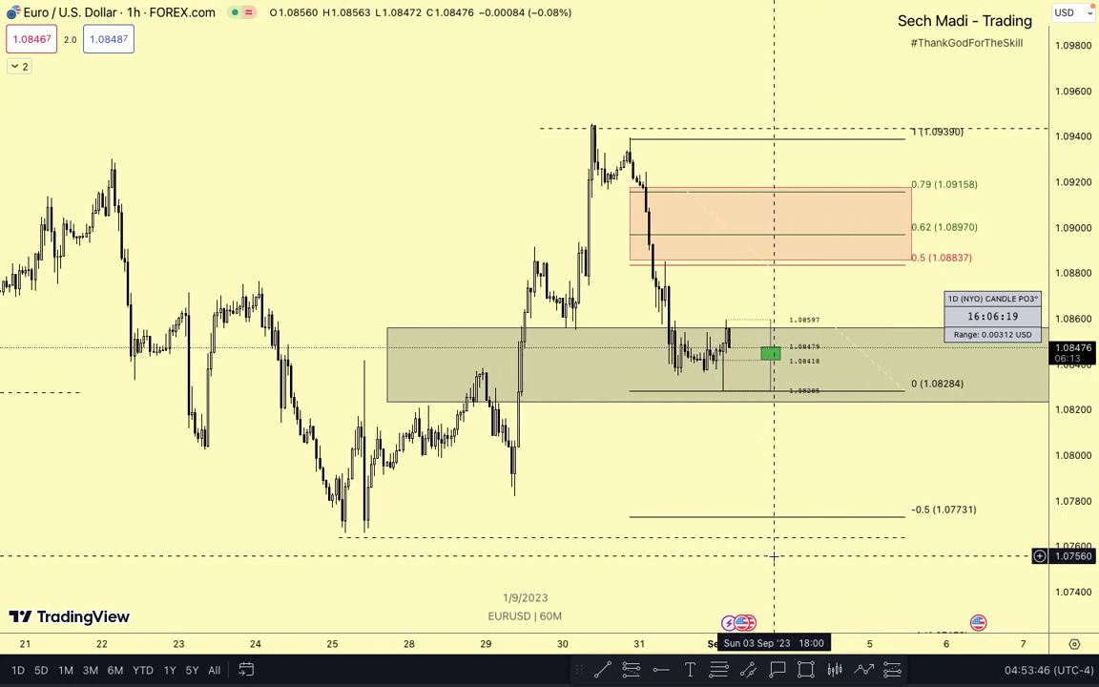
pyautogui.hscroll(1, 774, 556)
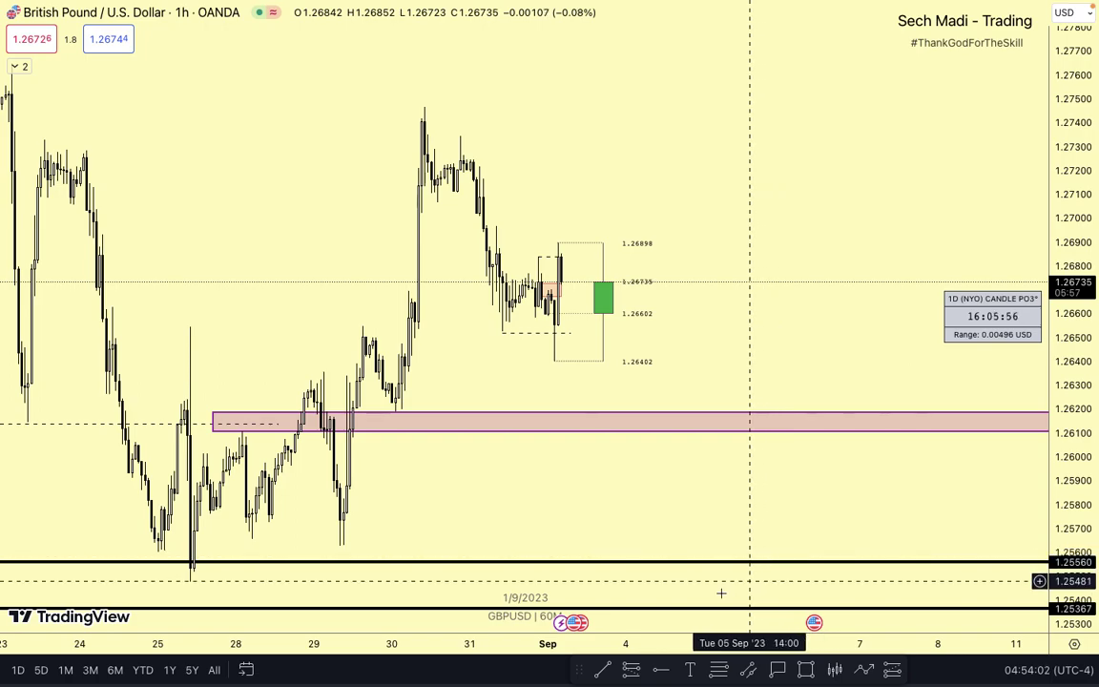
# - Set the GBP/USD chart interval to 15 minutes
pyautogui.scroll(-2, 210, 603)
pyautogui.hscroll(-5, 212, 609)
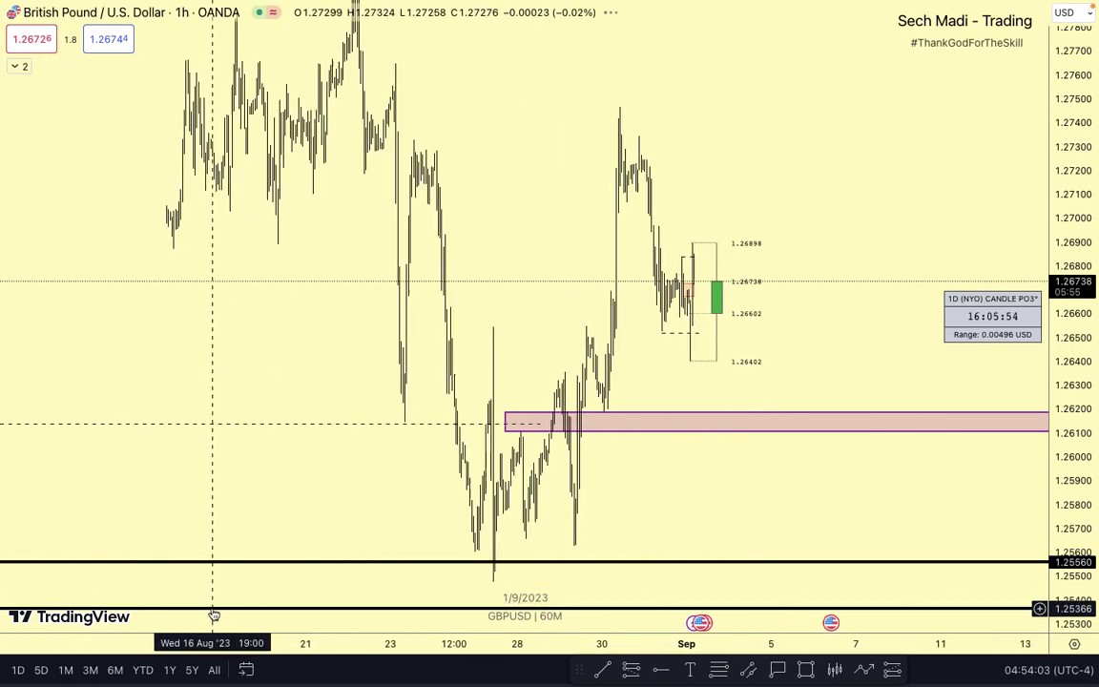
pyautogui.scroll(5, 214, 615)
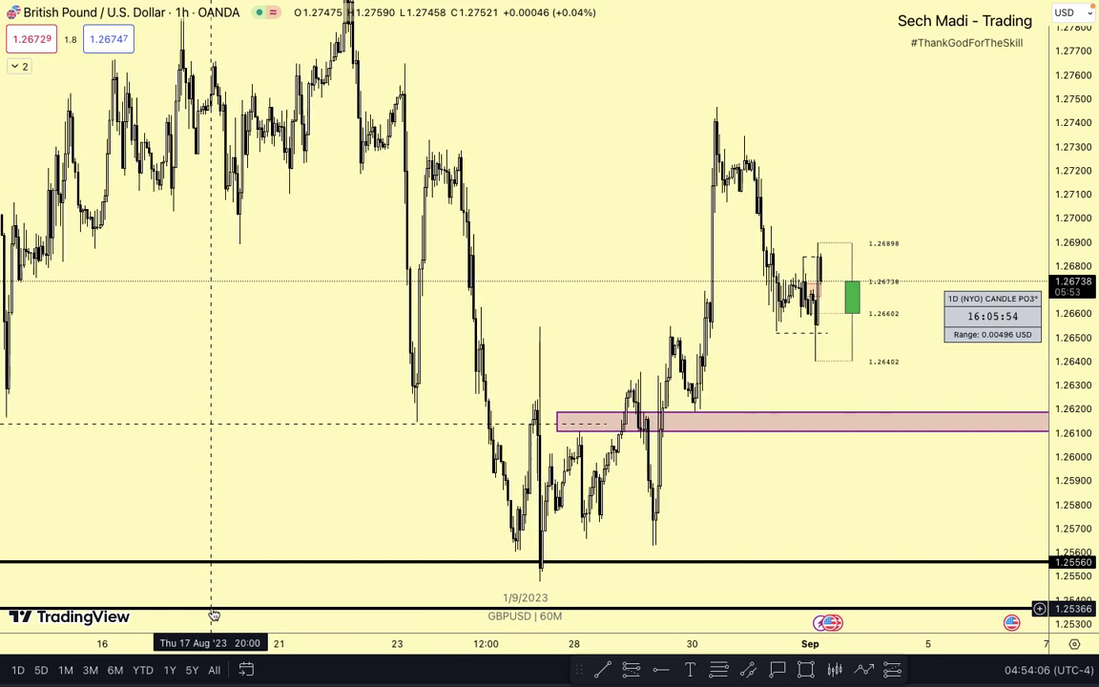
pyautogui.scroll(1, 213, 616)
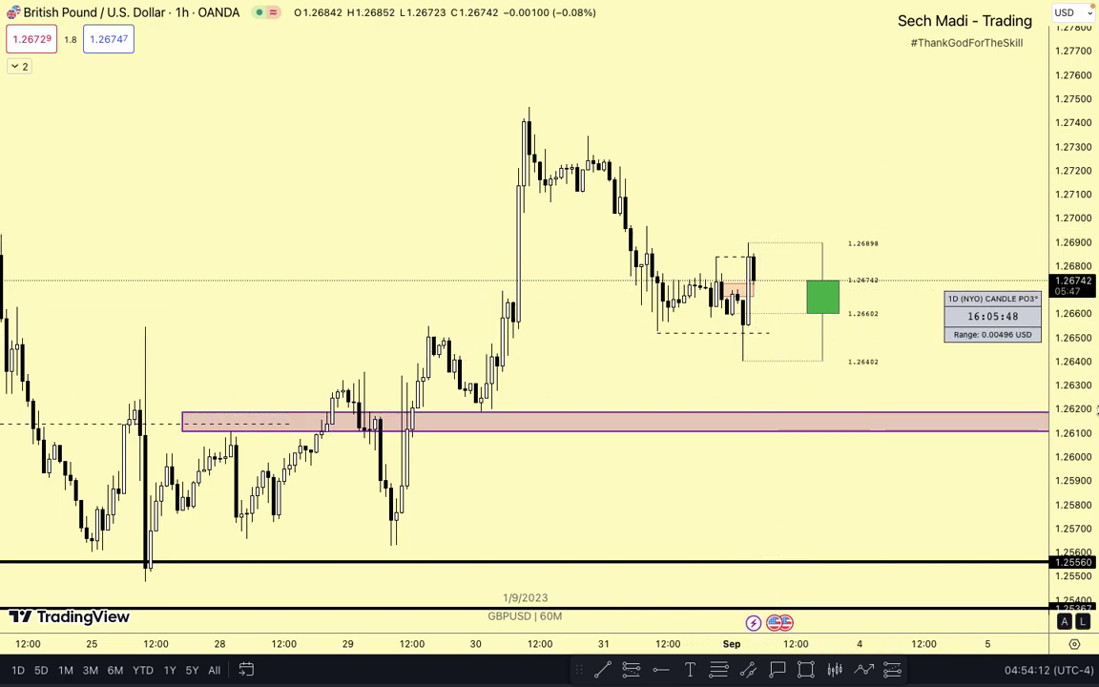
pyautogui.moveTo(1068, 476); pyautogui.dragTo(1068, 240)
pyautogui.scroll(1, 838, 272)
pyautogui.scroll(4, 837, 272)
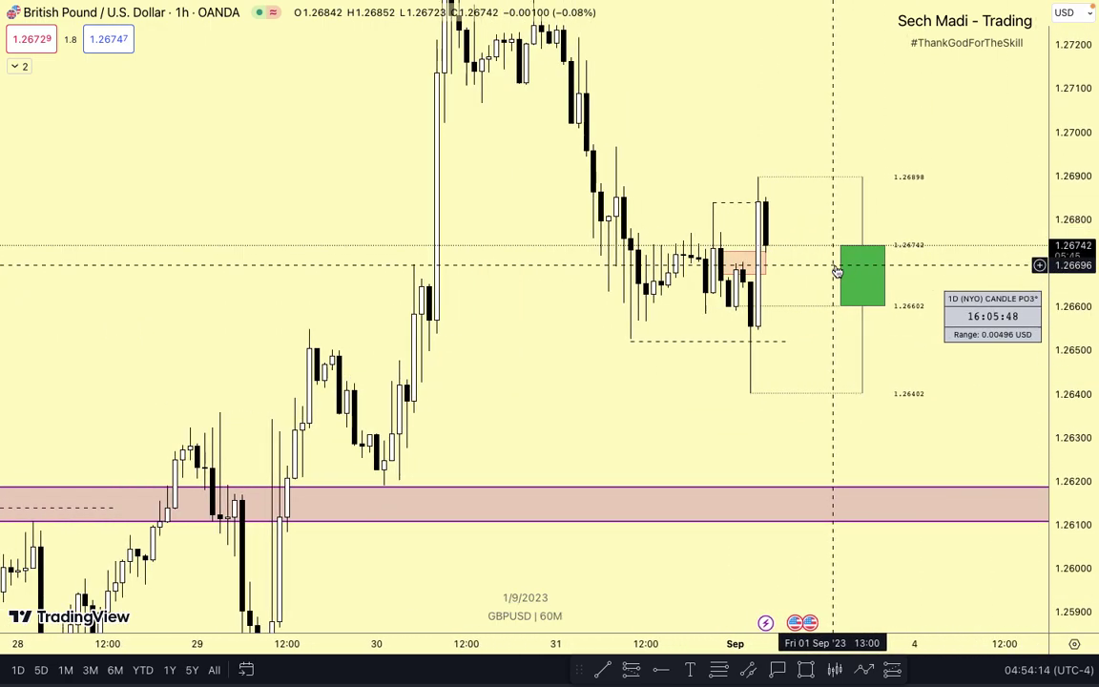
pyautogui.write('5')
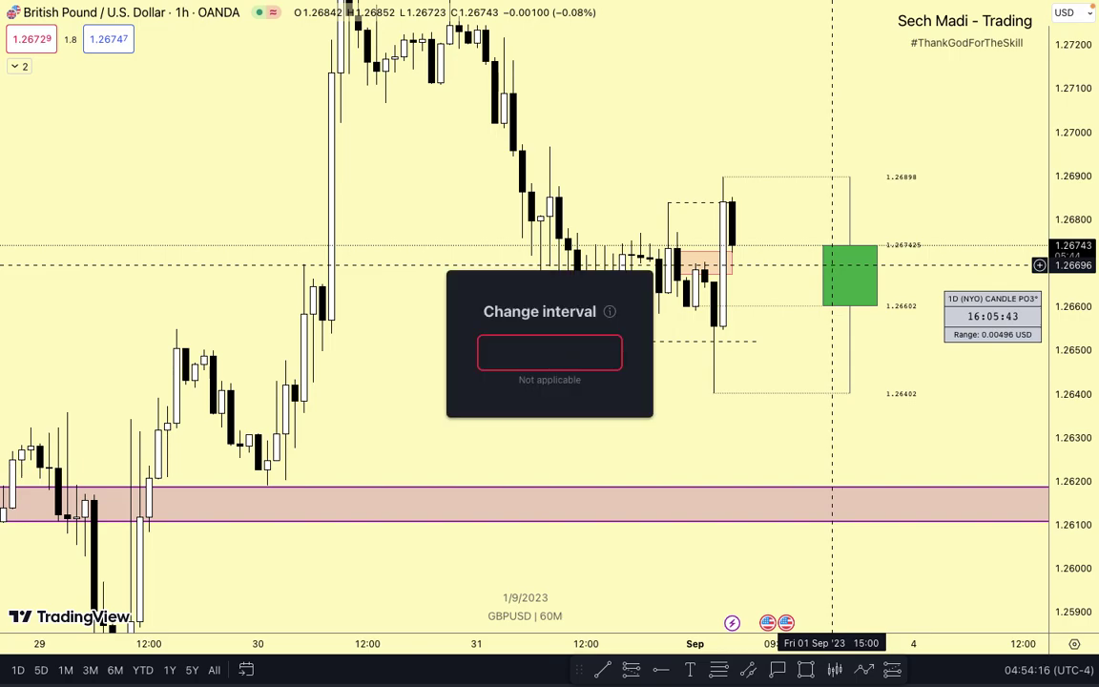
pyautogui.press('Return')
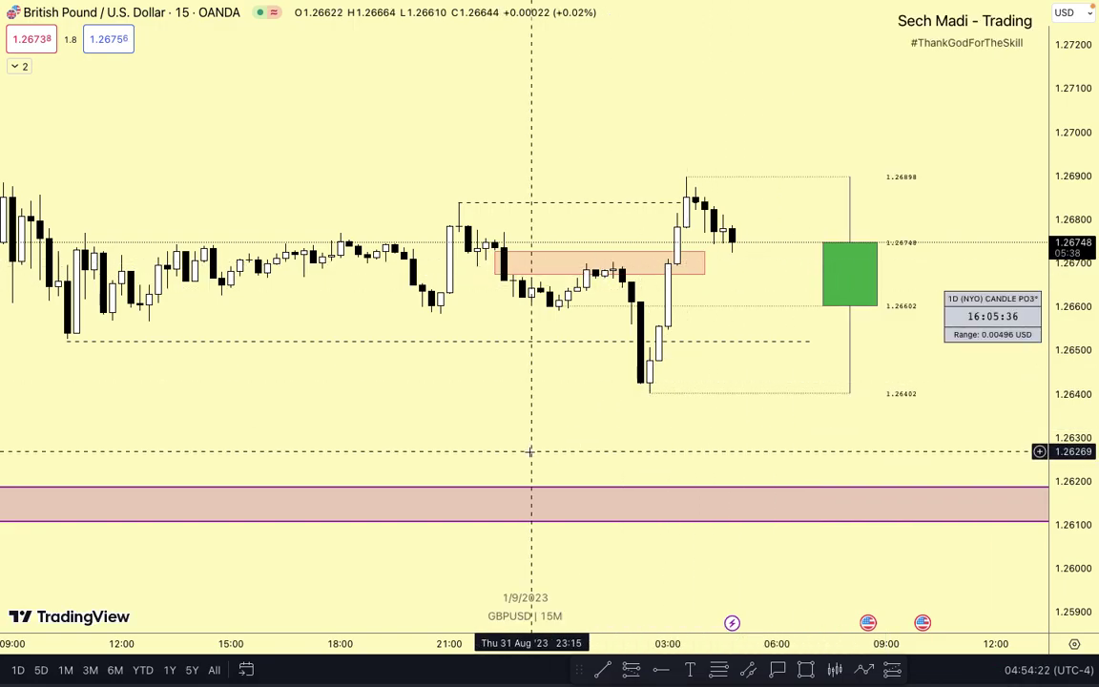
# - Delete the orange rectangle zone just below 1.26750 beside the early 1 Sep candles
pyautogui.scroll(-6, 602, 392)
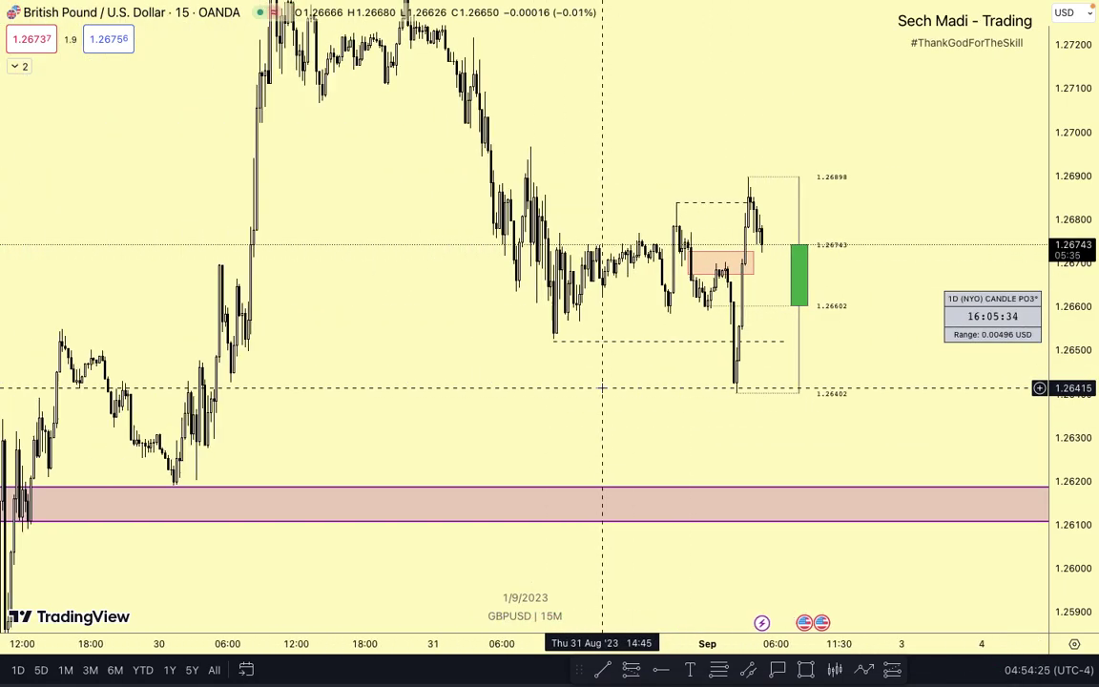
pyautogui.hscroll(-3, 603, 391)
pyautogui.click(509, 281)
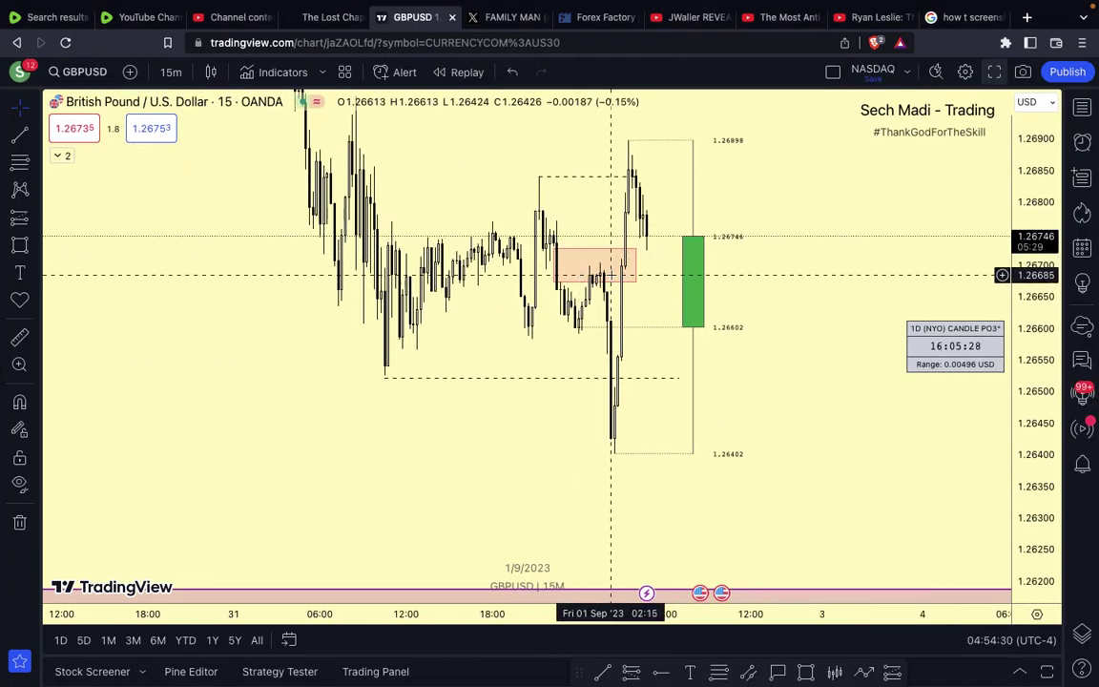
pyautogui.scroll(3, 516, 380)
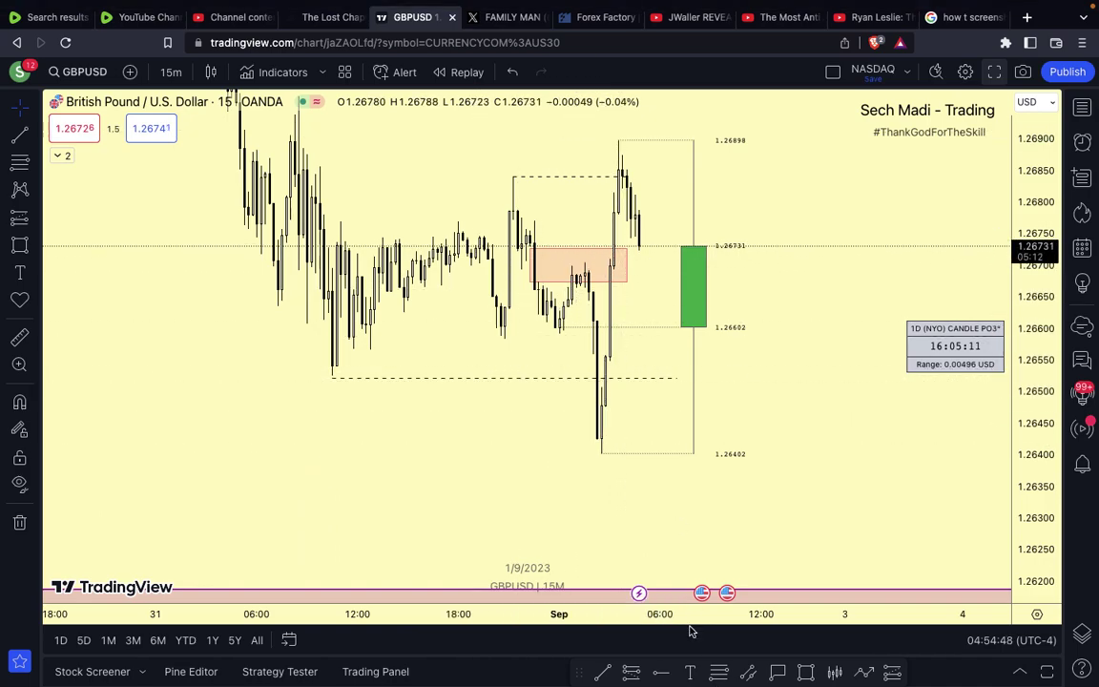
pyautogui.click(563, 286)
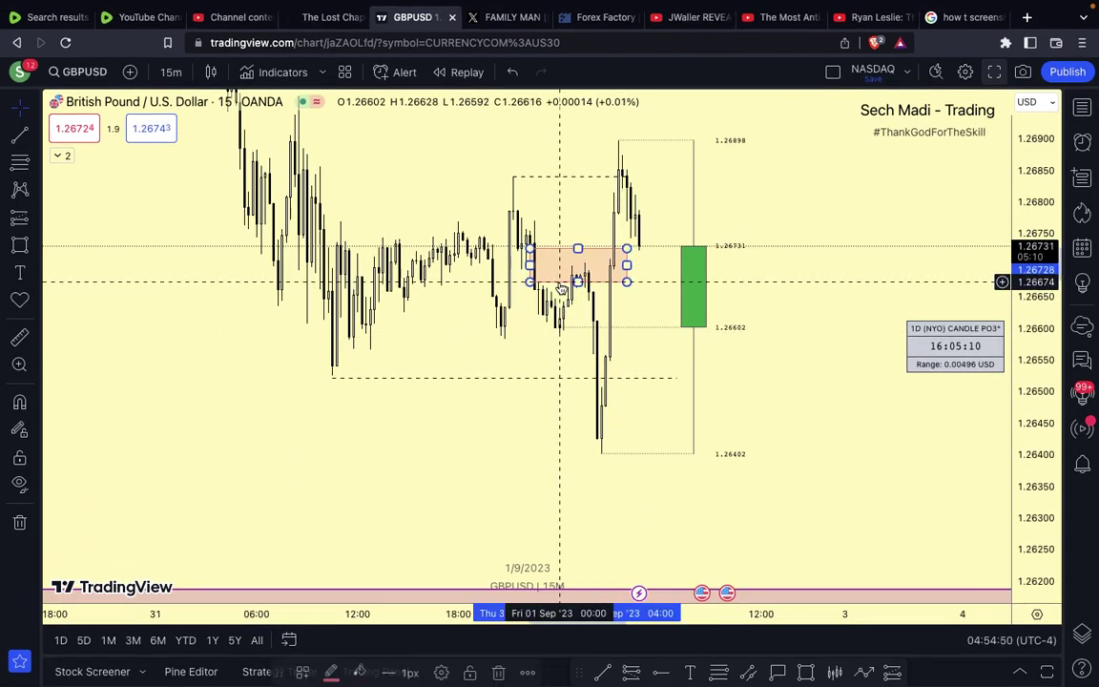
pyautogui.press('Delete')
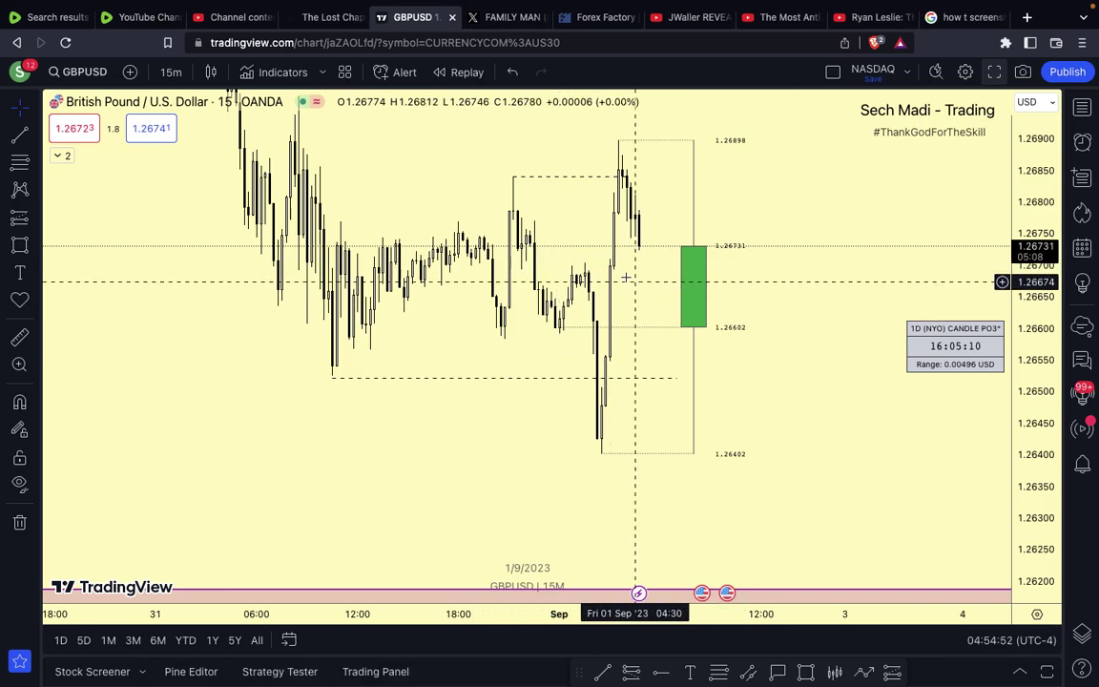
# - Draw a Fibonacci retracement from the 1 Sep low at 1.26402 up to the high at 1.26900
pyautogui.scroll(2, 620, 287)
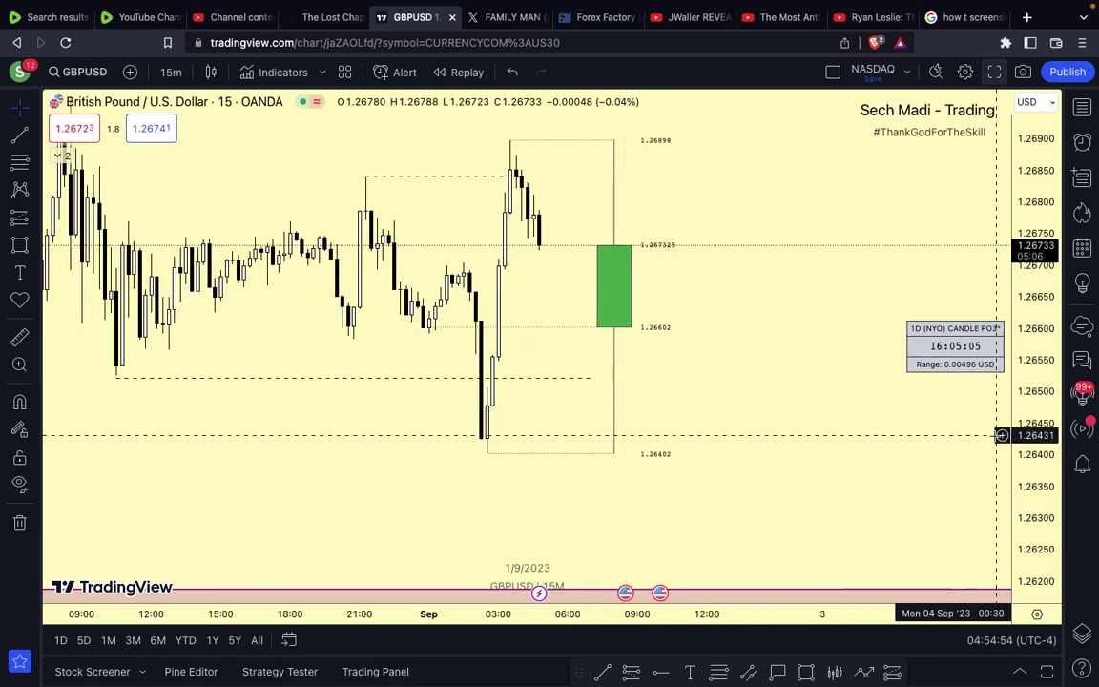
pyautogui.moveTo(1045, 469); pyautogui.dragTo(1017, 434)
pyautogui.moveTo(806, 434); pyautogui.dragTo(700, 557)
pyautogui.moveTo(629, 447); pyautogui.dragTo(630, 422)
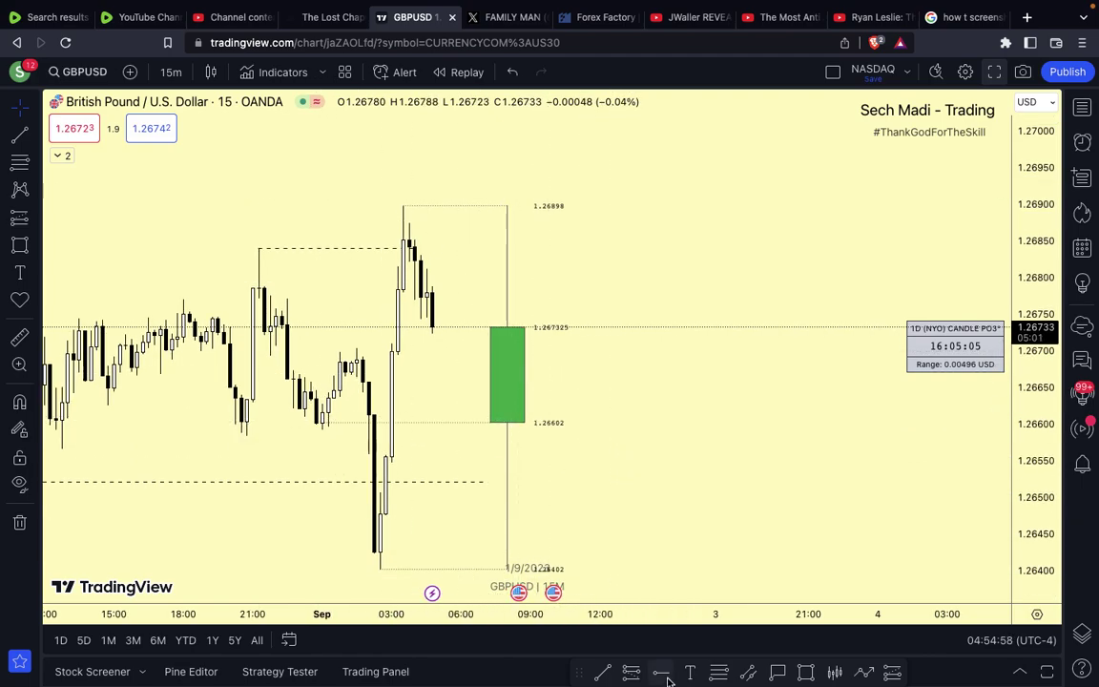
pyautogui.click(717, 678)
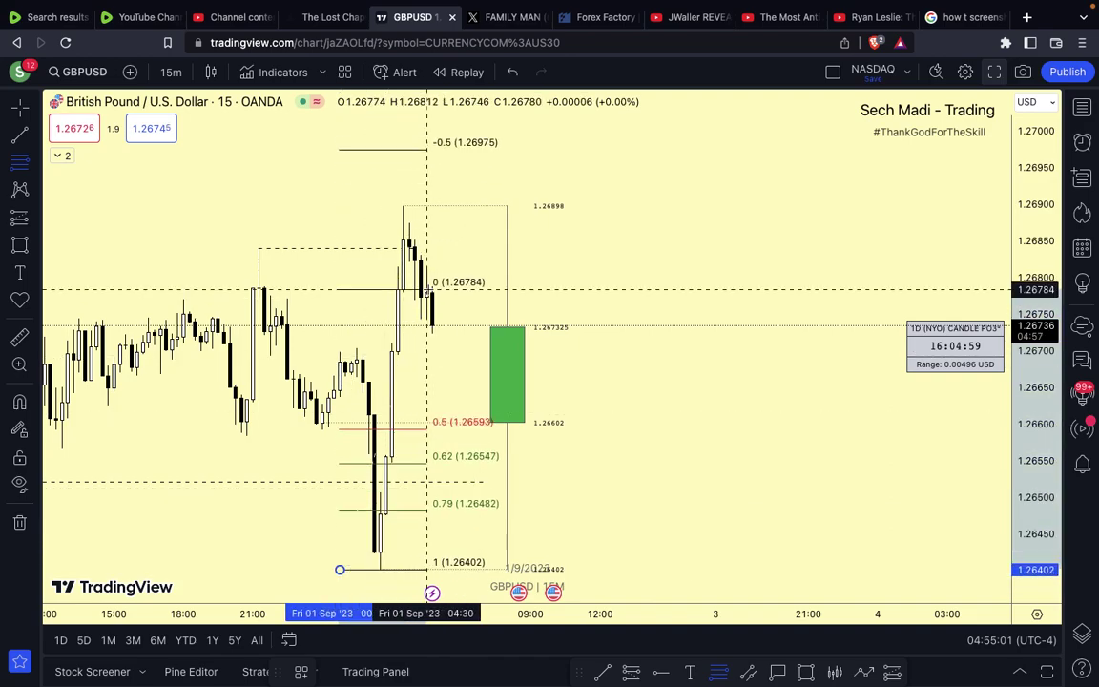
pyautogui.click(752, 206)
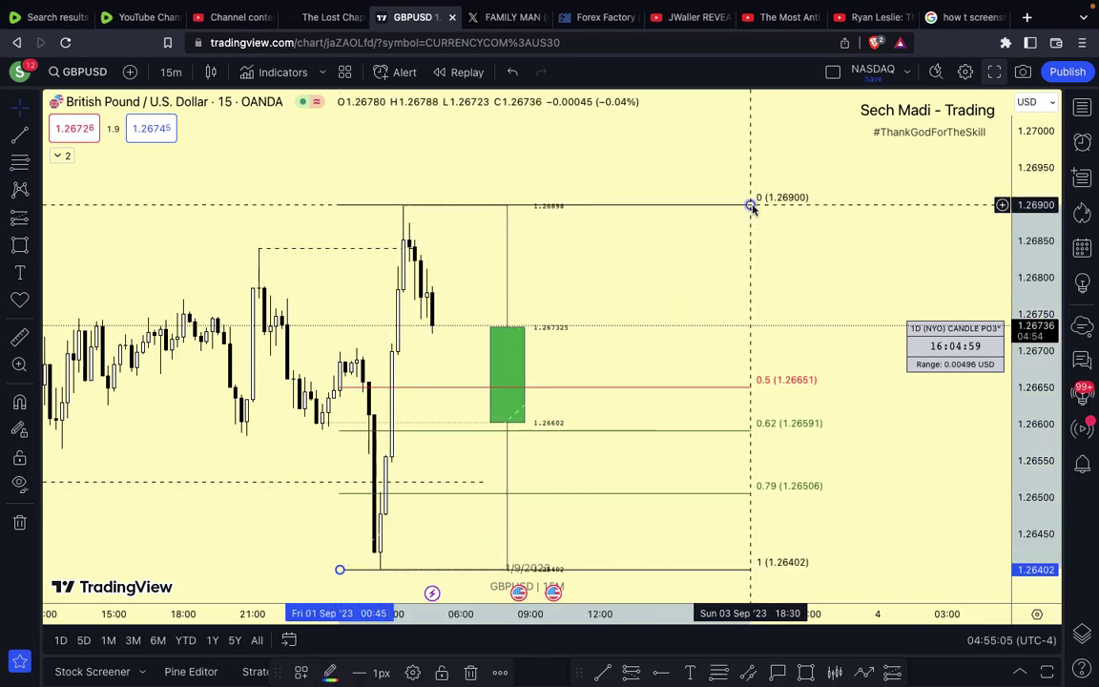
pyautogui.click(692, 241)
# - Draw a rectangle from 1.26506 to 1.26548, spanning 1 Sep 02:30 to 3 Sep 18:45, and apply the BULLISH FVG template
pyautogui.scroll(-2, 691, 242)
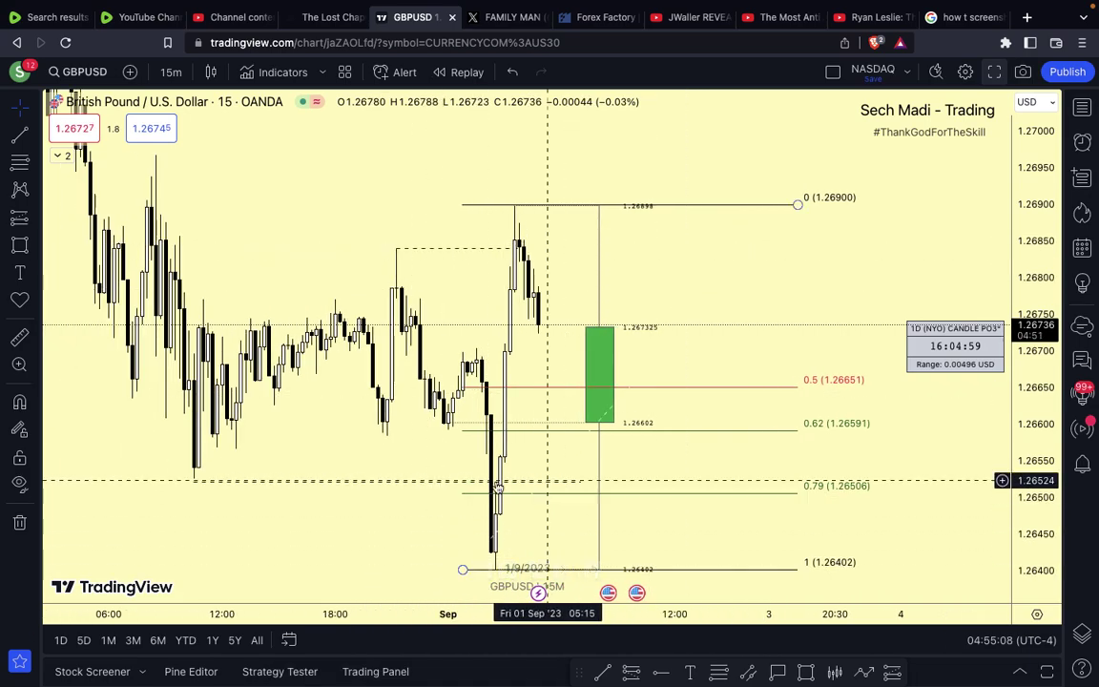
pyautogui.scroll(2, 441, 522)
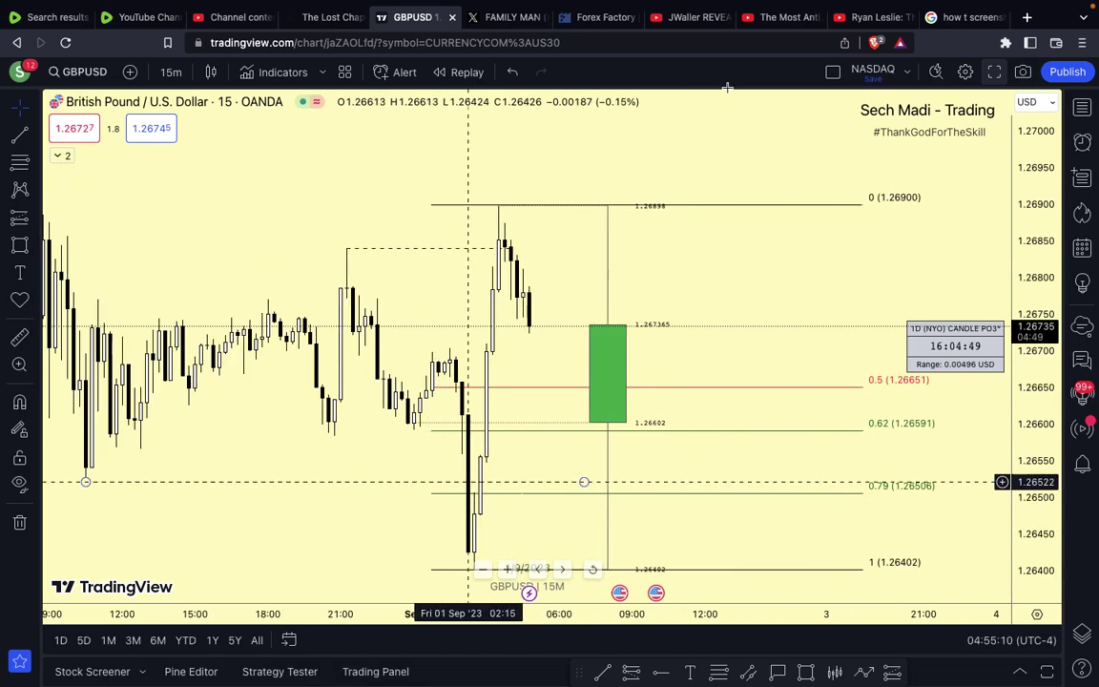
pyautogui.moveTo(763, 293); pyautogui.dragTo(739, 239)
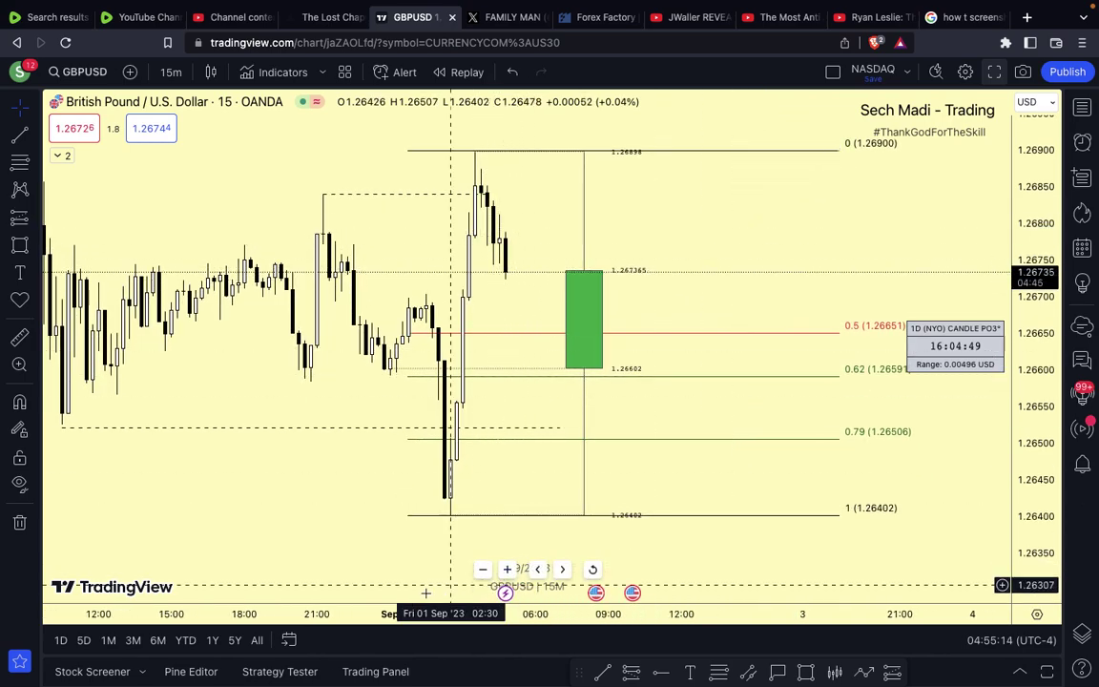
pyautogui.scroll(-5, 362, 439)
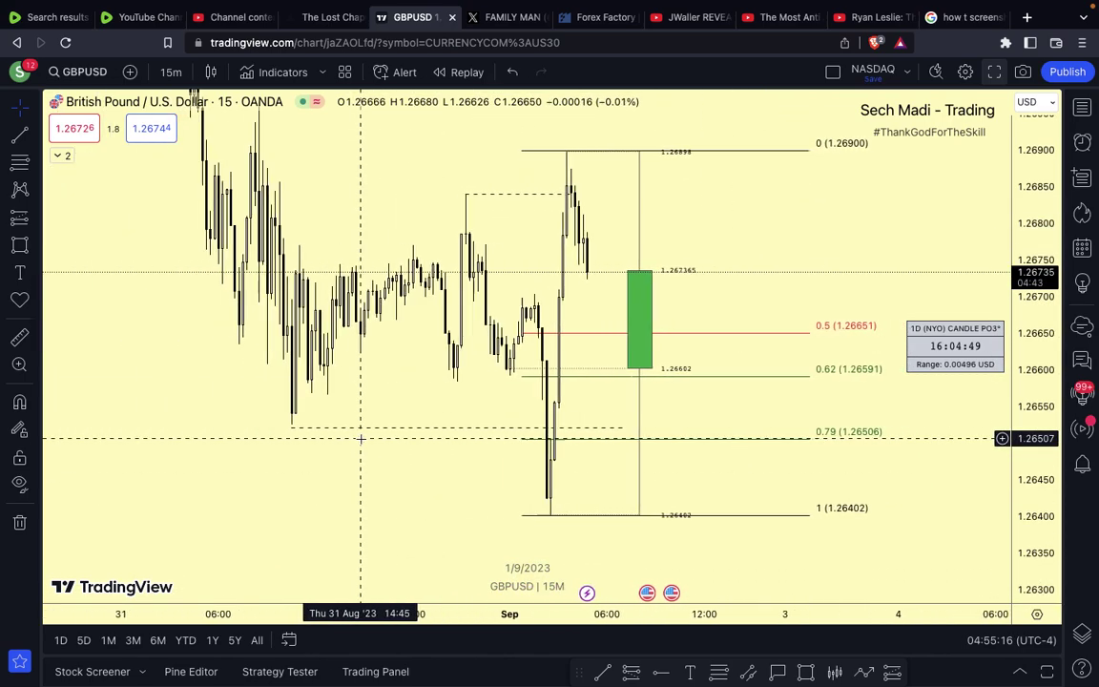
pyautogui.scroll(1, 365, 439)
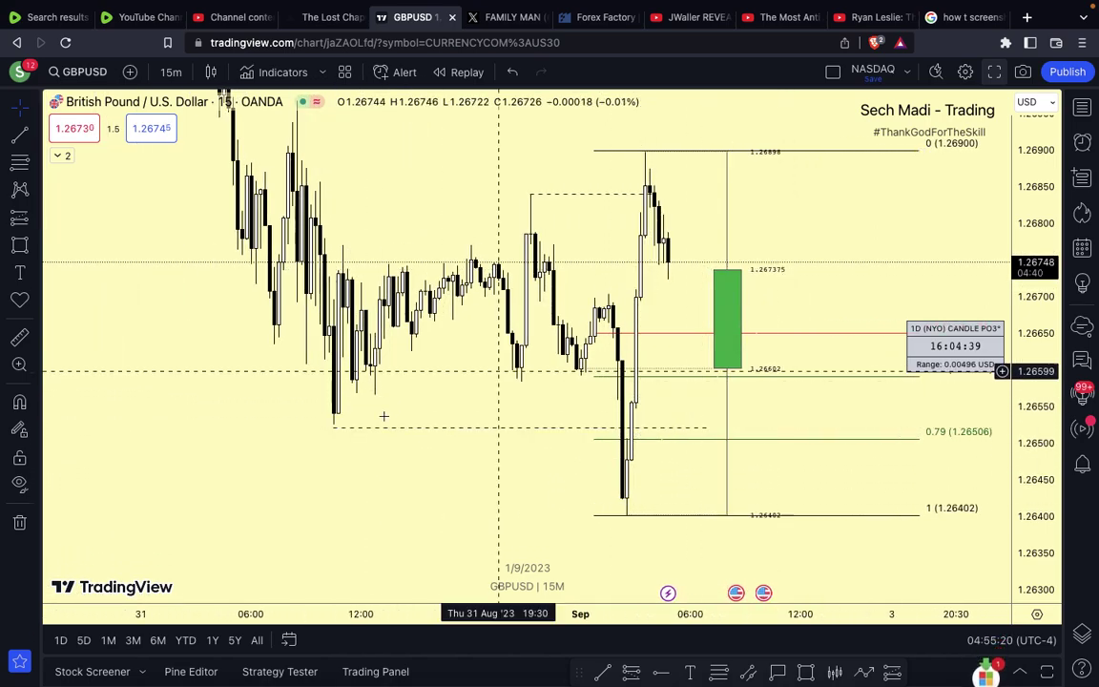
pyautogui.click(19, 246)
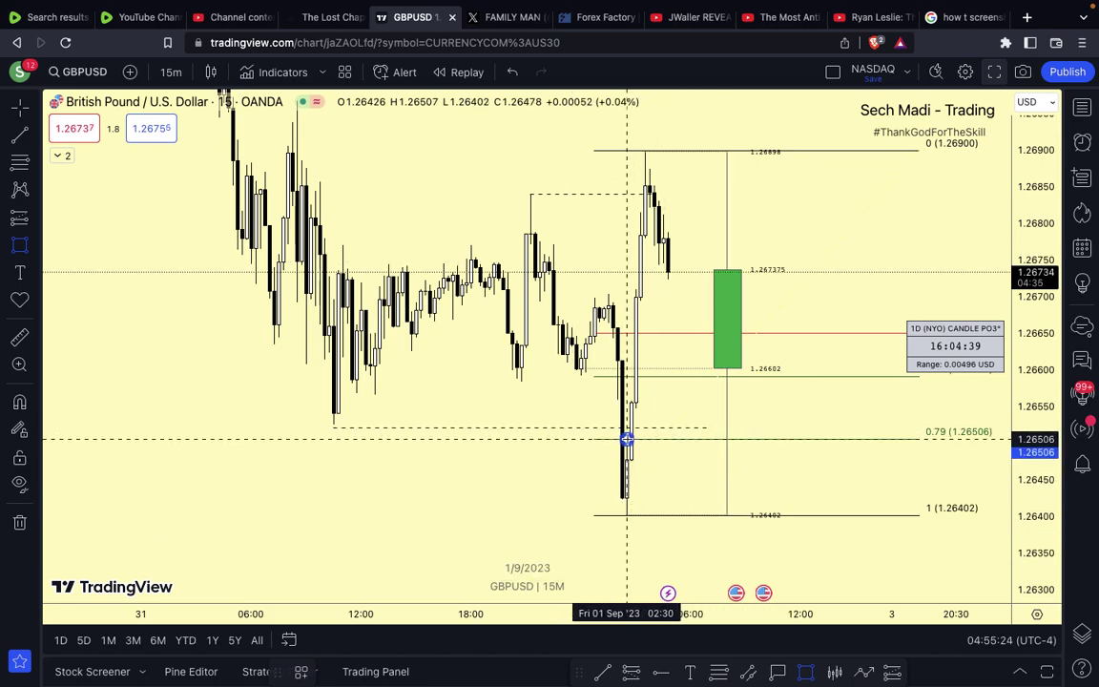
pyautogui.moveTo(627, 439); pyautogui.dragTo(925, 408)
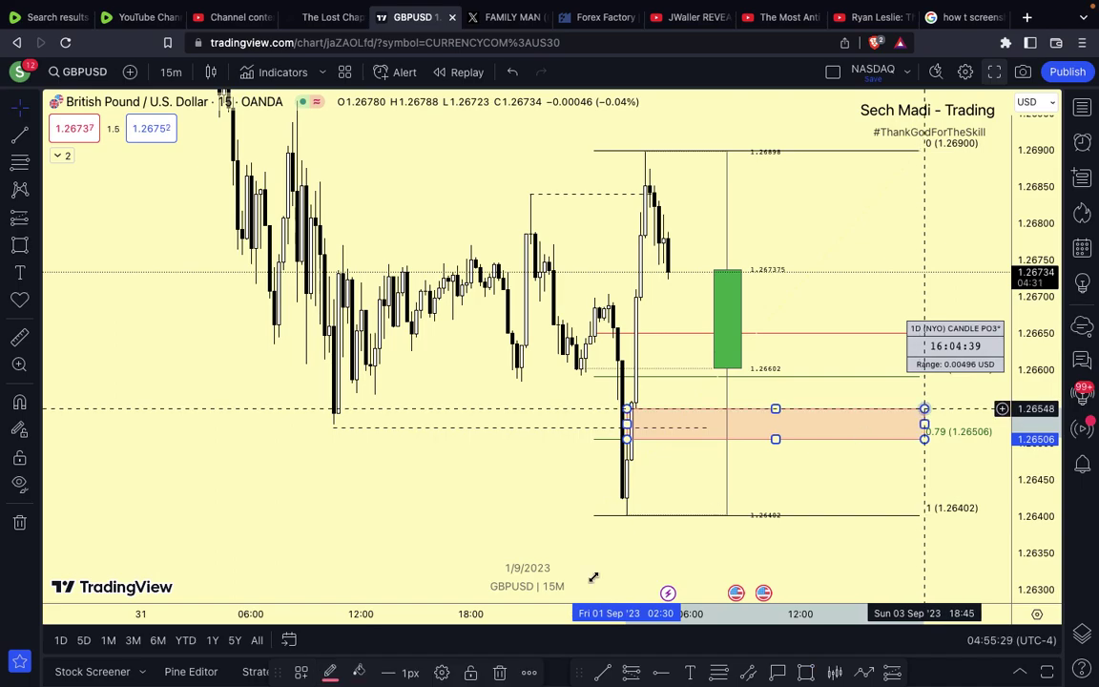
pyautogui.click(303, 668)
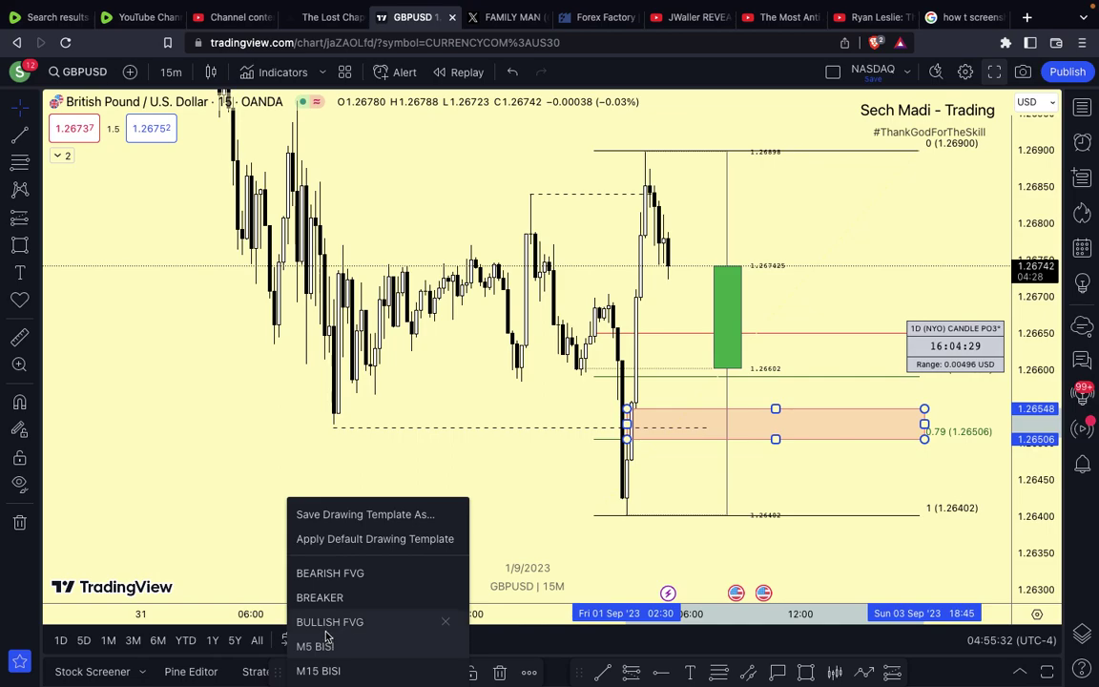
pyautogui.click(325, 630)
pyautogui.moveTo(461, 528); pyautogui.dragTo(490, 684)
# - Delete the Fibonacci retracement and move the upper dashed line to the 1 Sep high at 1.26898
pyautogui.scroll(-1, 432, 413)
pyautogui.scroll(-2, 433, 414)
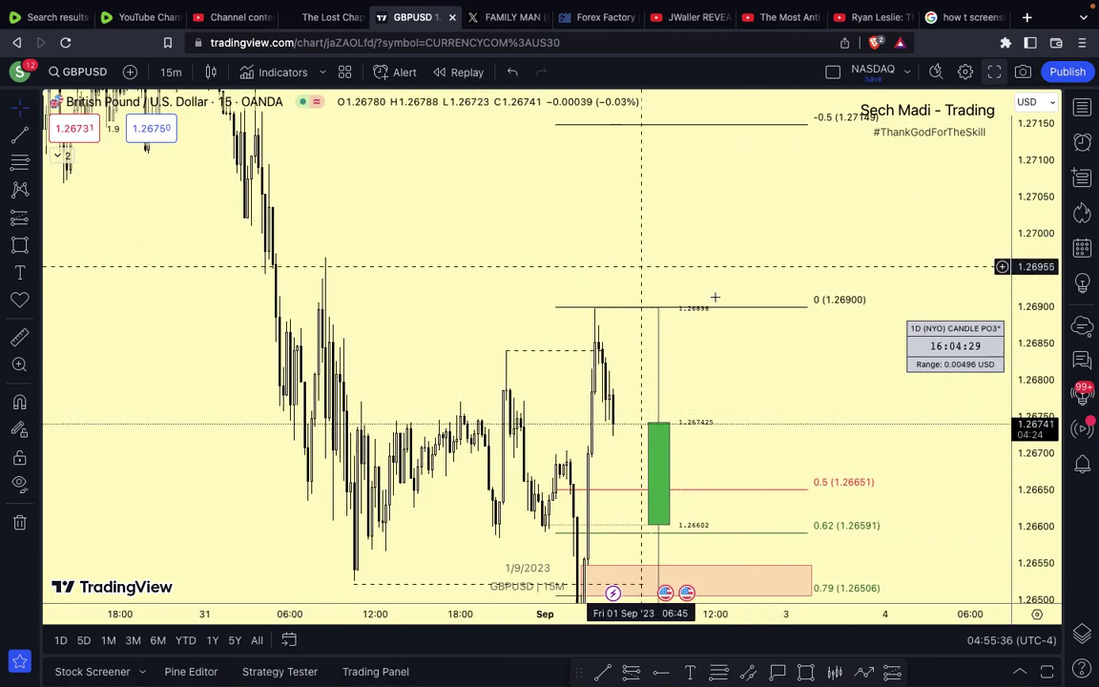
pyautogui.click(641, 308)
pyautogui.press('Delete')
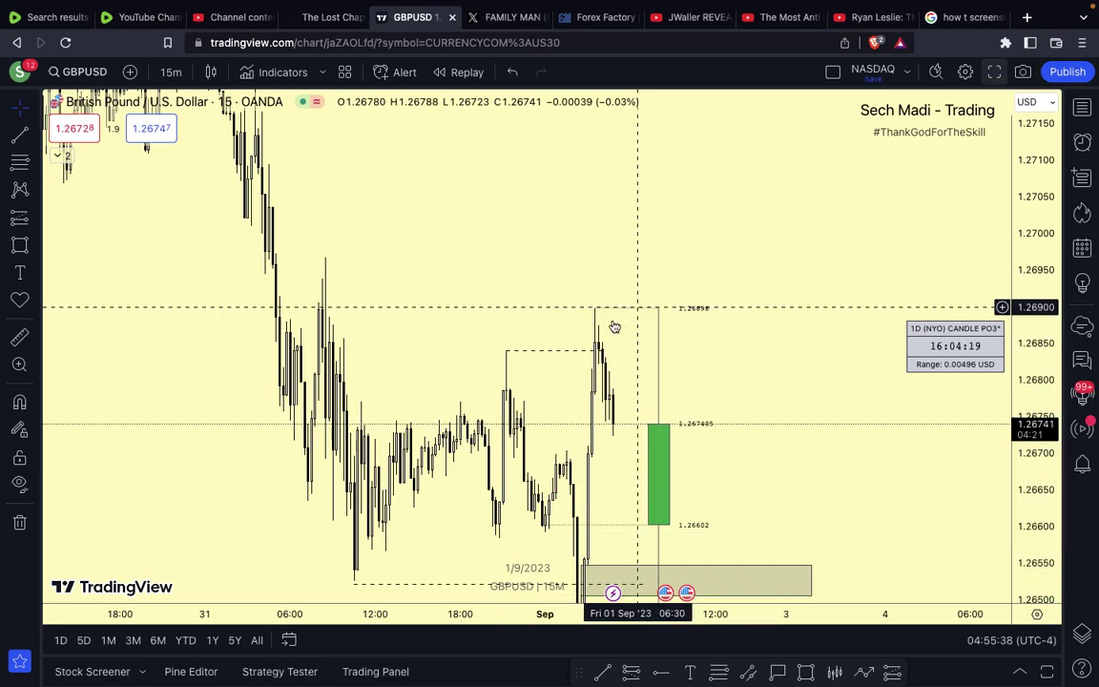
pyautogui.moveTo(541, 357); pyautogui.dragTo(566, 164)
pyautogui.click(655, 287)
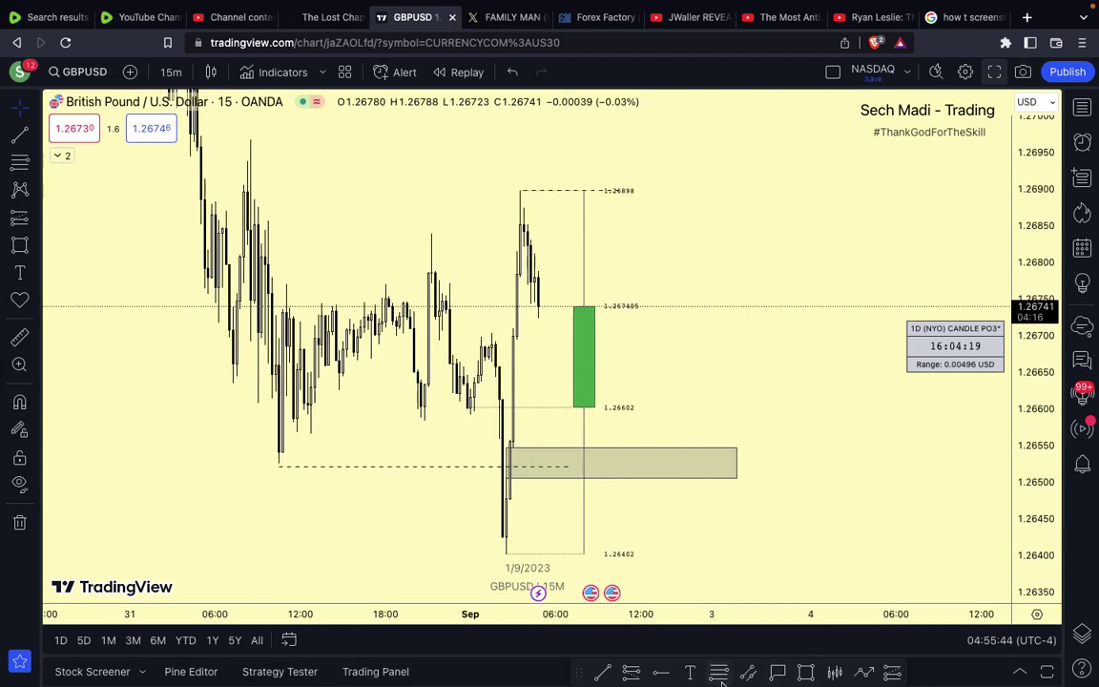
# - Place a long position on GBPUSD with entry at 1.26547, target at the 1.26898 high and stop at 1.26393
pyautogui.click(890, 672)
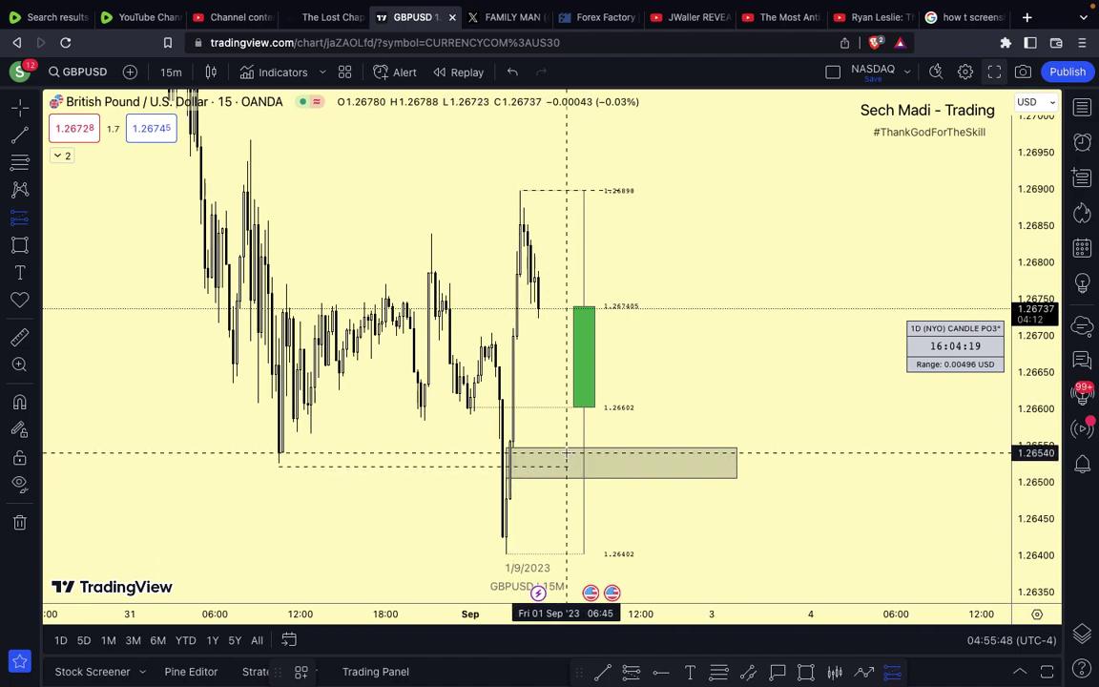
pyautogui.click(570, 448)
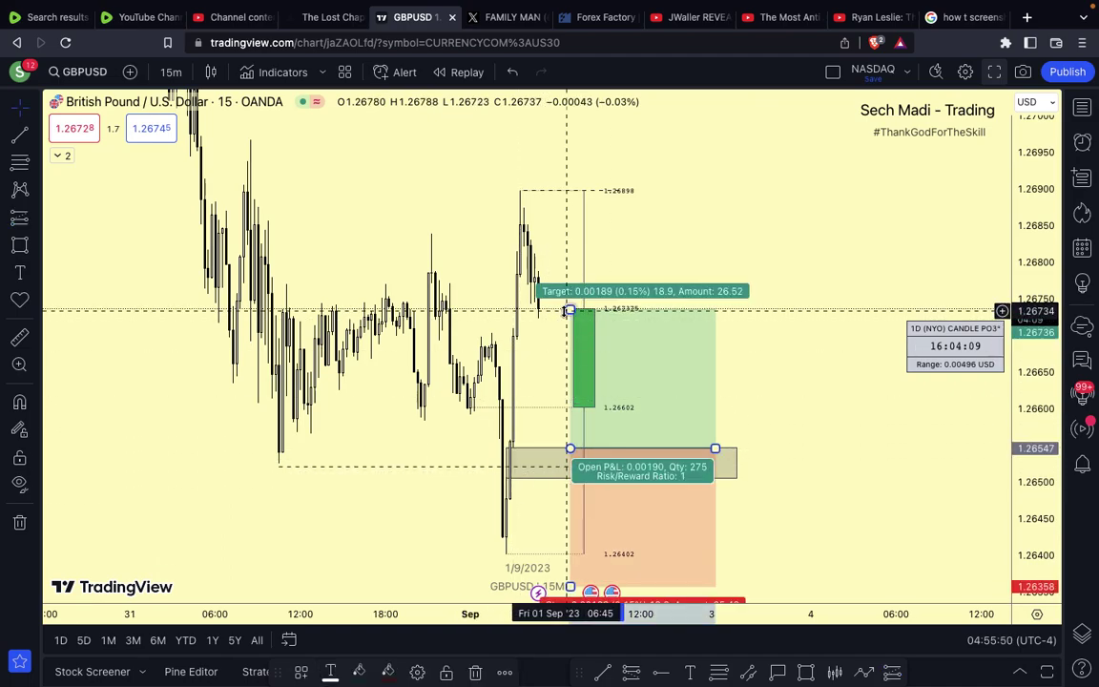
pyautogui.moveTo(569, 306); pyautogui.dragTo(557, 189)
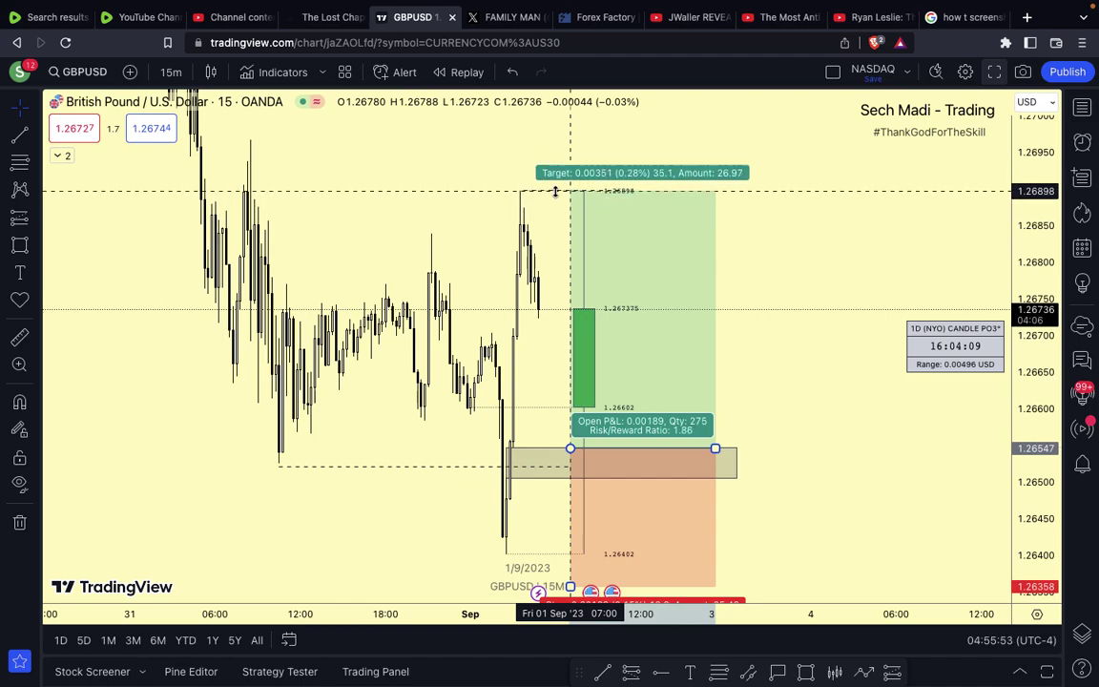
pyautogui.moveTo(853, 265); pyautogui.dragTo(835, 208)
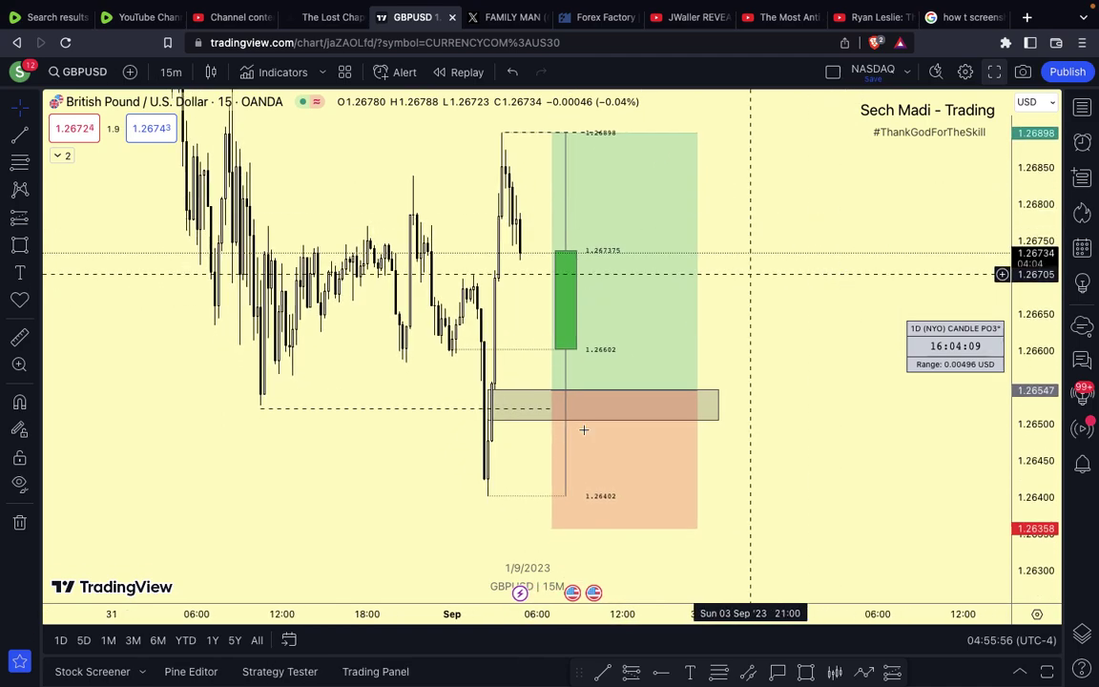
pyautogui.click(556, 528)
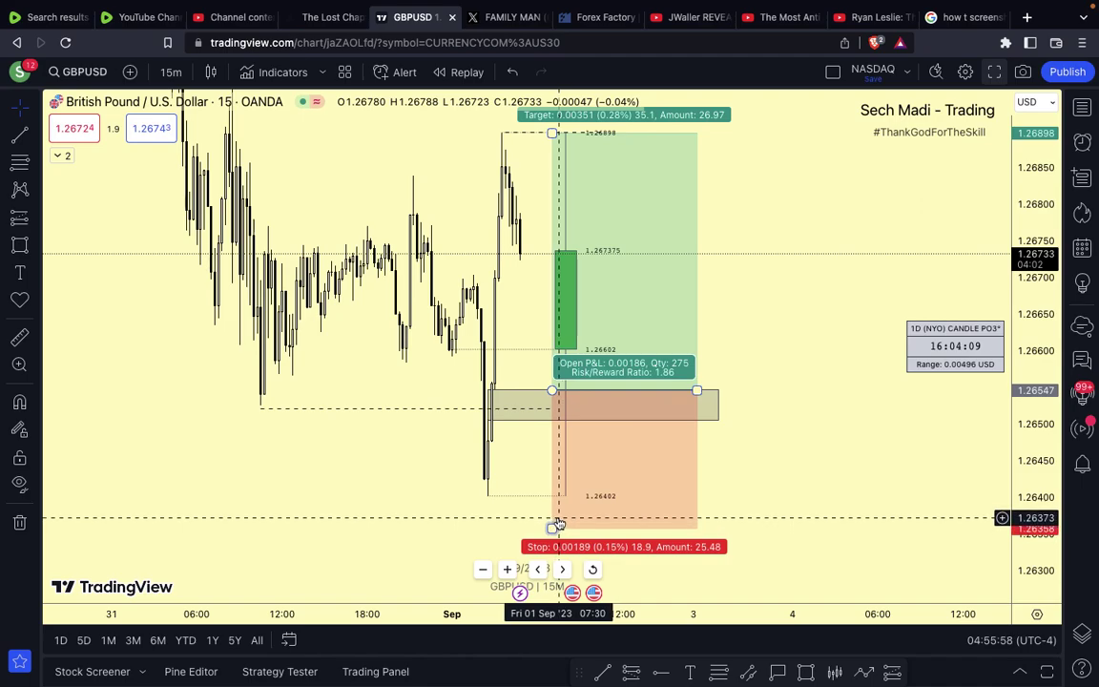
pyautogui.moveTo(551, 527); pyautogui.dragTo(553, 503)
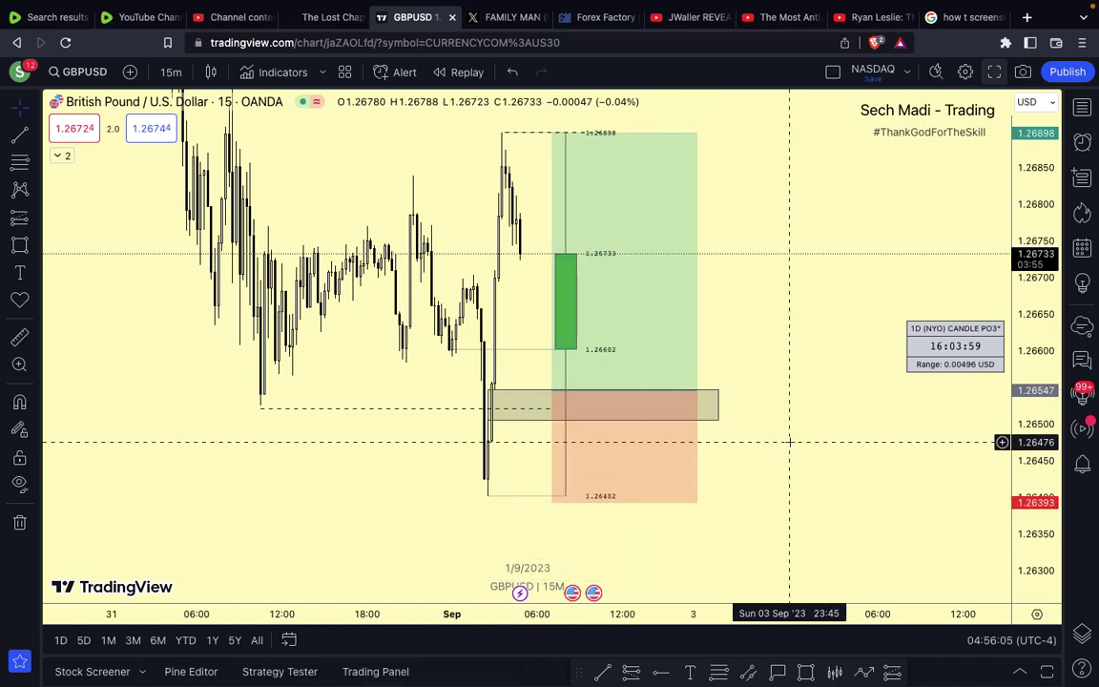
# - Raise the long position's target to 1.27475, at the 30 Aug swing high
pyautogui.scroll(-3, 728, 399)
pyautogui.moveTo(1020, 368); pyautogui.dragTo(1031, 632)
pyautogui.scroll(-1, 734, 498)
pyautogui.hscroll(-5, 734, 497)
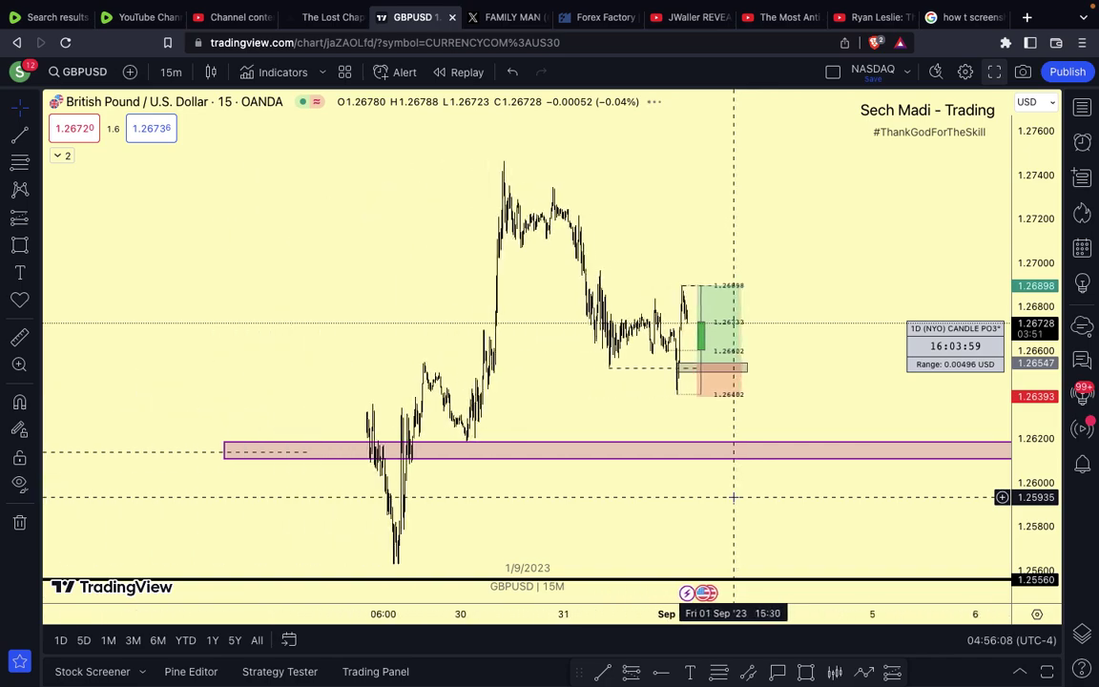
pyautogui.moveTo(701, 285); pyautogui.dragTo(679, 160)
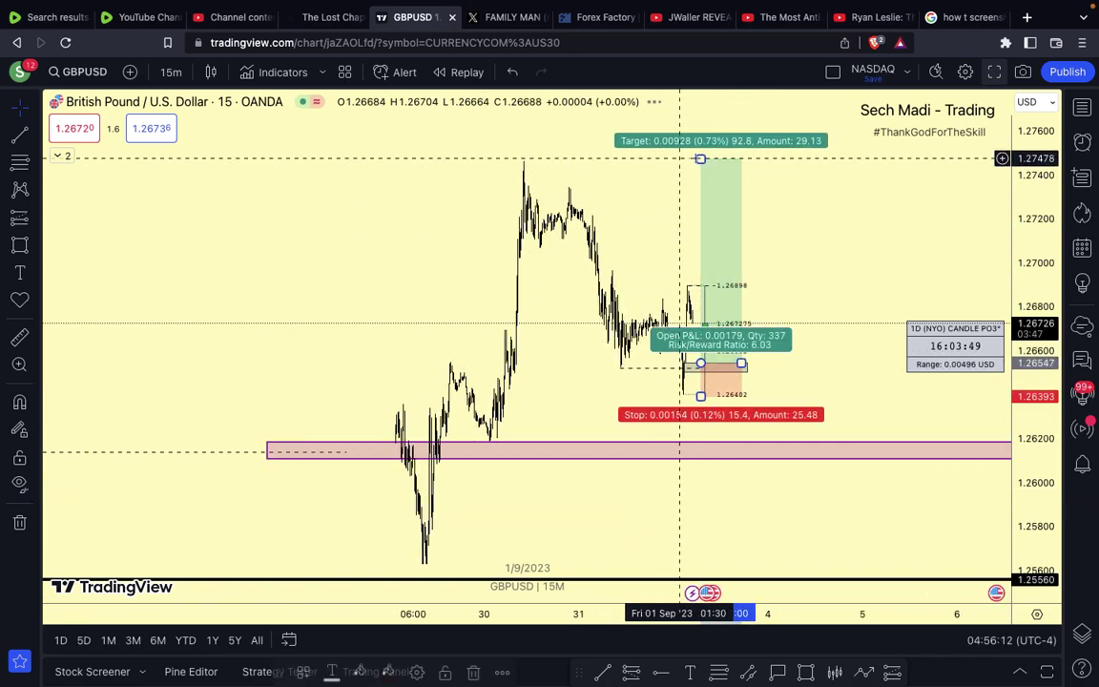
# - Examine the GBPUSD long setup's entry and stop against the 1 Sep low and the pink zone below 1.26200
pyautogui.scroll(1, 843, 186)
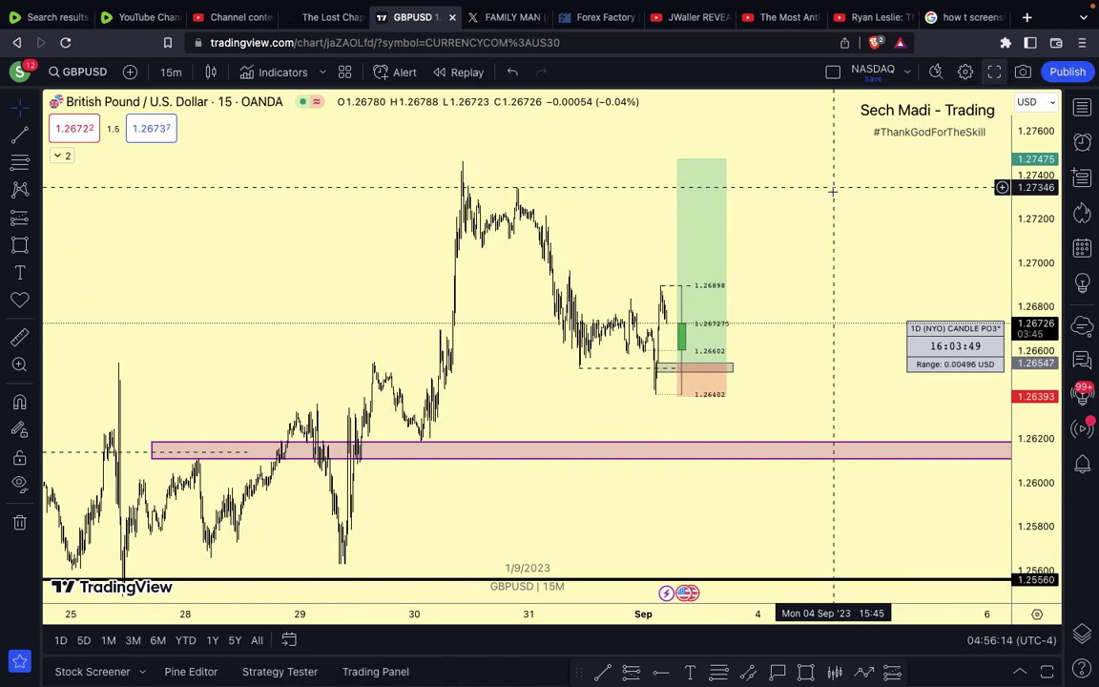
pyautogui.scroll(2, 809, 247)
pyautogui.scroll(1, 809, 246)
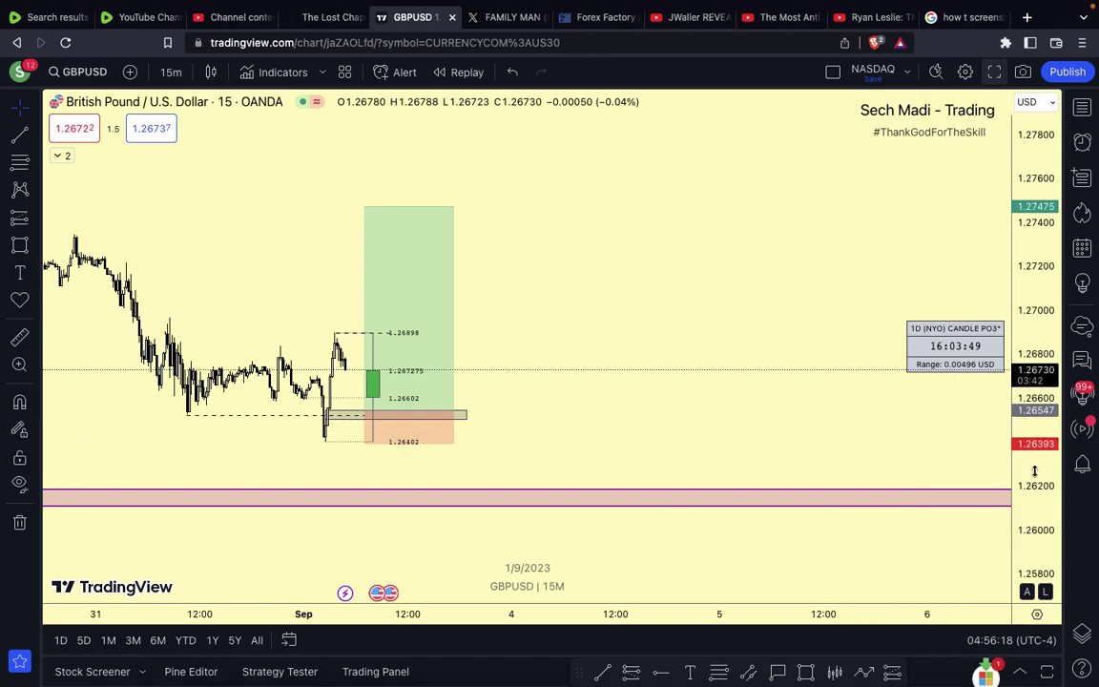
pyautogui.moveTo(1036, 472); pyautogui.dragTo(1022, 260)
pyautogui.moveTo(817, 339); pyautogui.dragTo(981, 319)
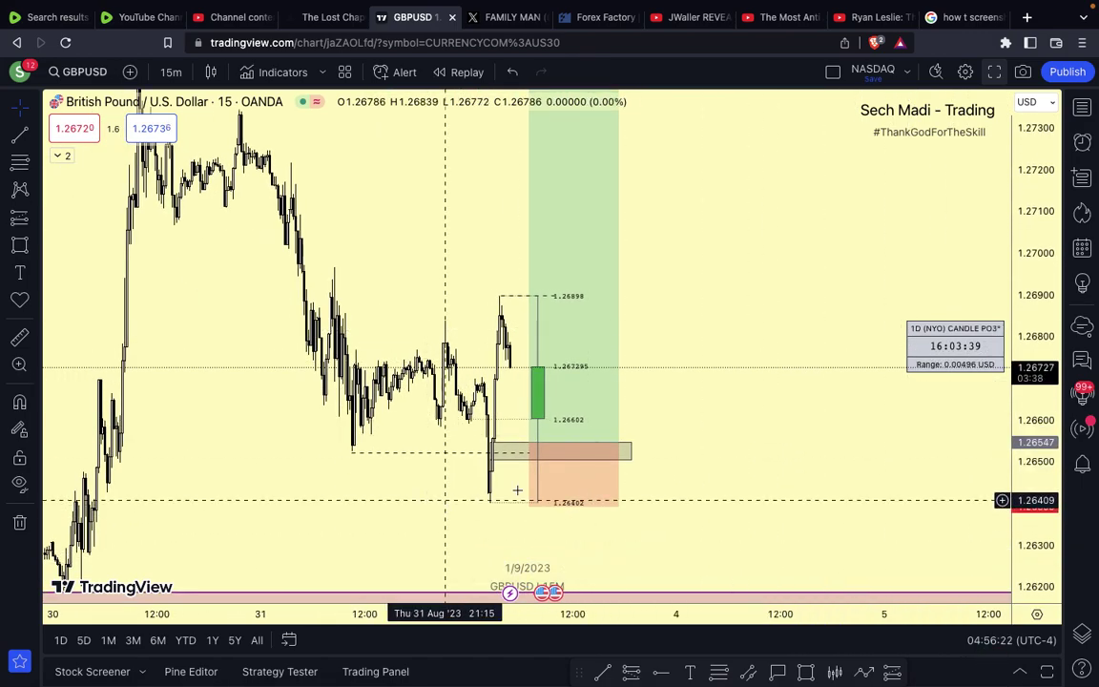
pyautogui.scroll(1, 773, 509)
pyautogui.moveTo(1018, 530); pyautogui.dragTo(1018, 390)
pyautogui.moveTo(835, 448); pyautogui.dragTo(797, 133)
pyautogui.scroll(3, 756, 314)
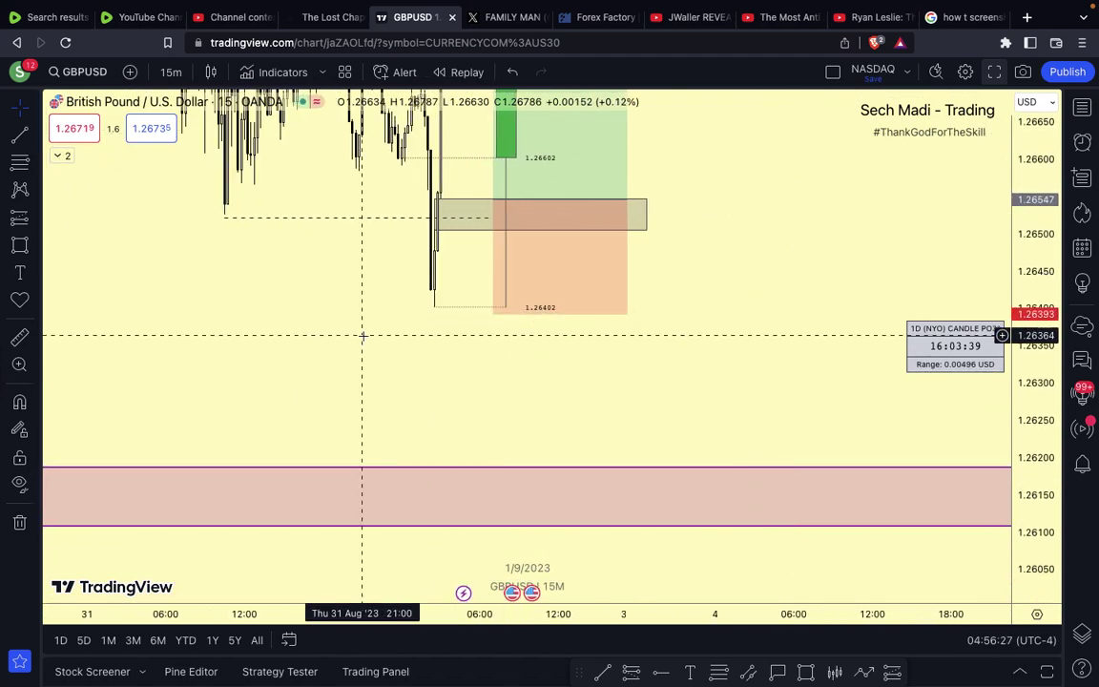
pyautogui.moveTo(497, 314)
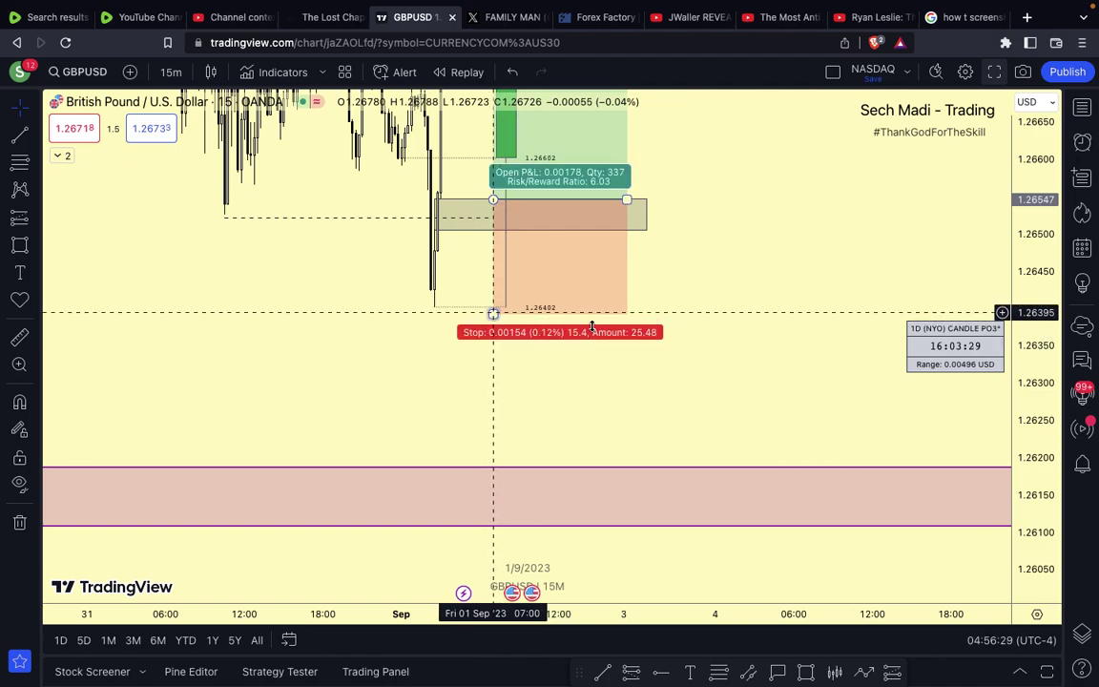
pyautogui.moveTo(1061, 308); pyautogui.dragTo(1048, 531)
pyautogui.scroll(-5, 653, 329)
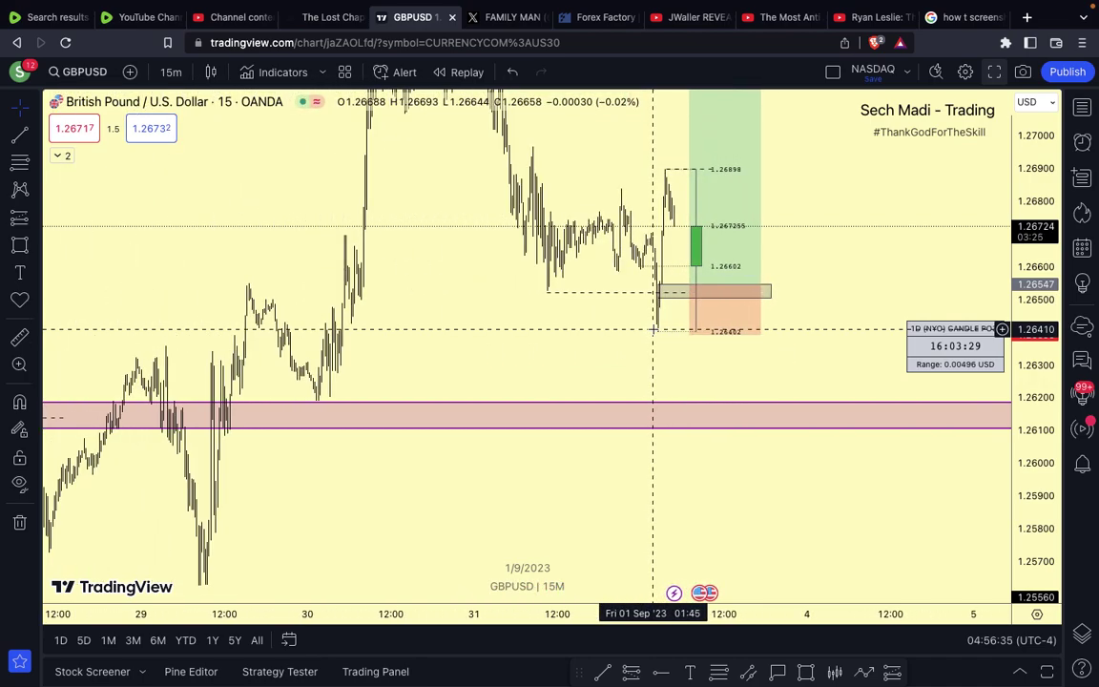
pyautogui.scroll(2, 655, 331)
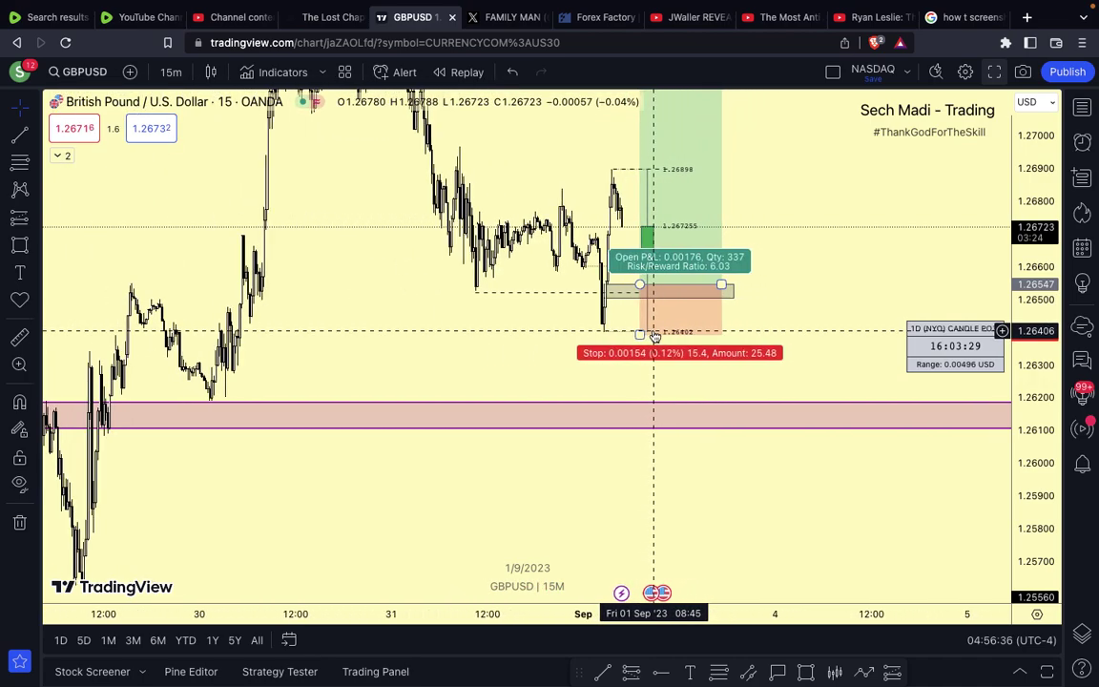
# - Switch the chart to GBPJPY and set its timeframe to 1 day
pyautogui.press('Down')
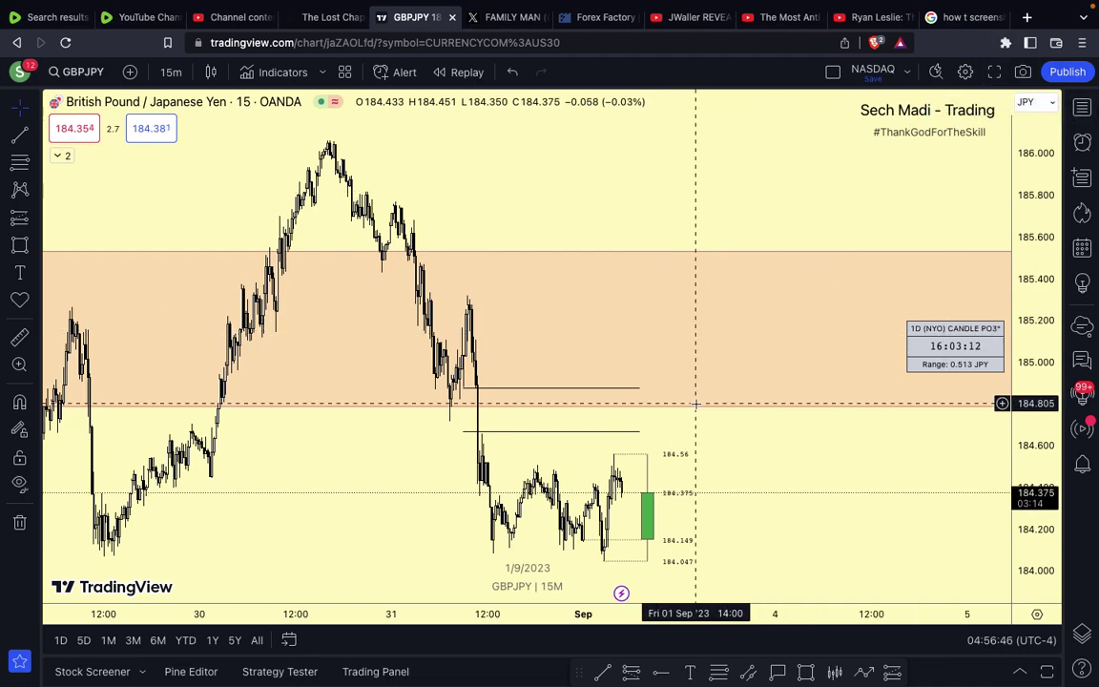
pyautogui.scroll(-4, 563, 401)
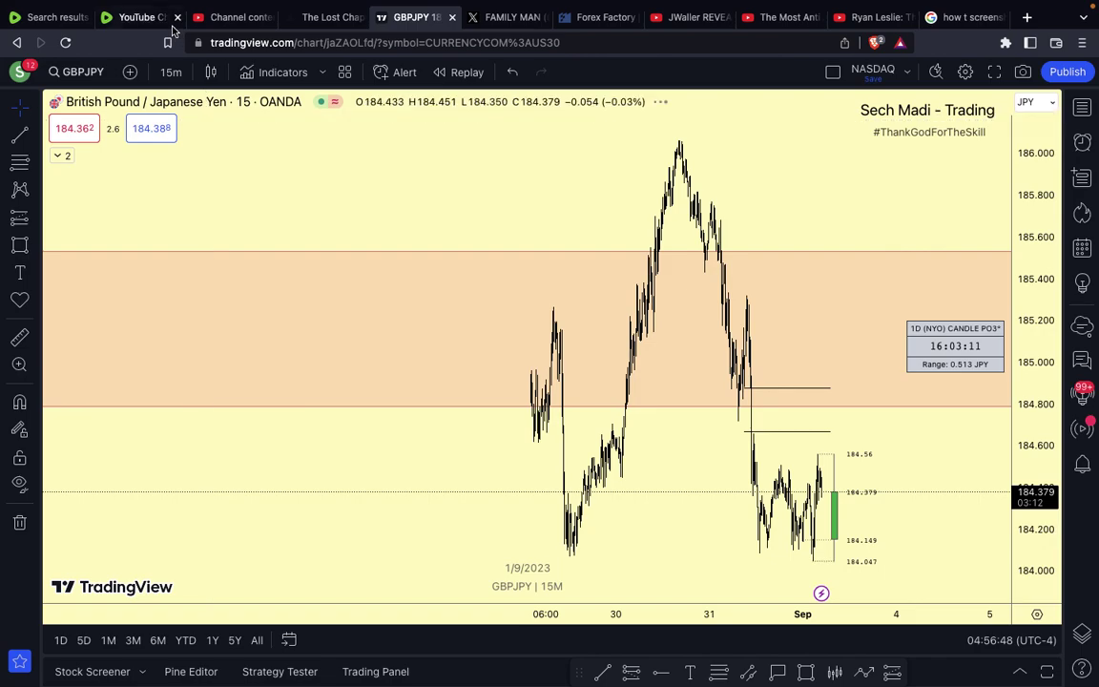
pyautogui.click(172, 72)
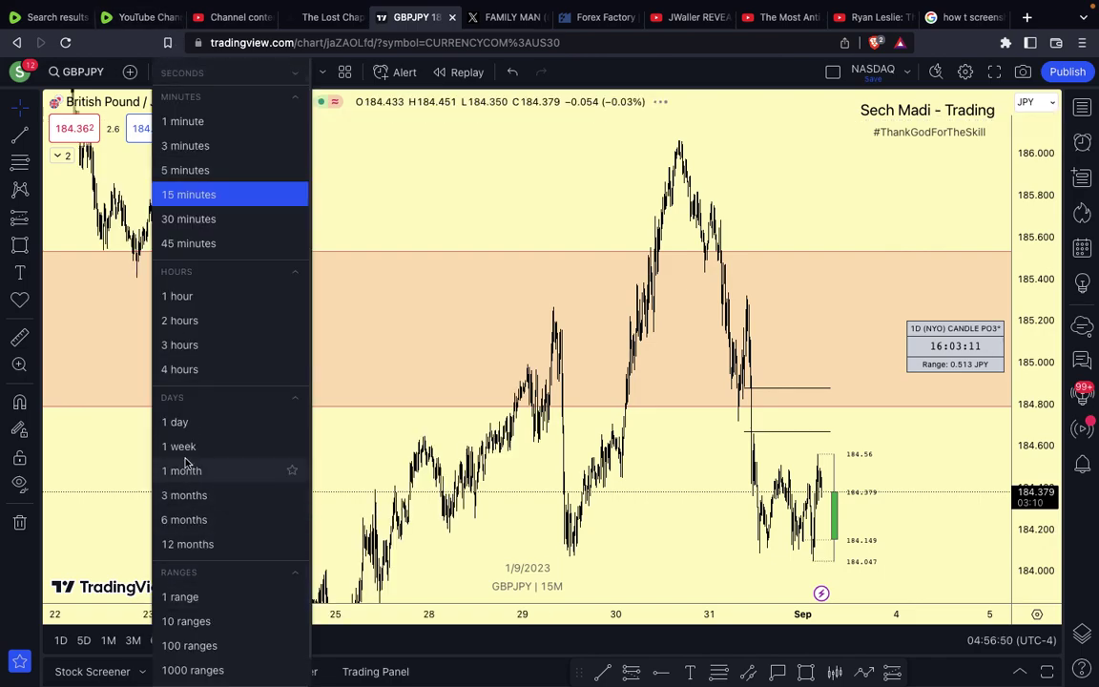
pyautogui.click(188, 426)
pyautogui.scroll(5, 189, 426)
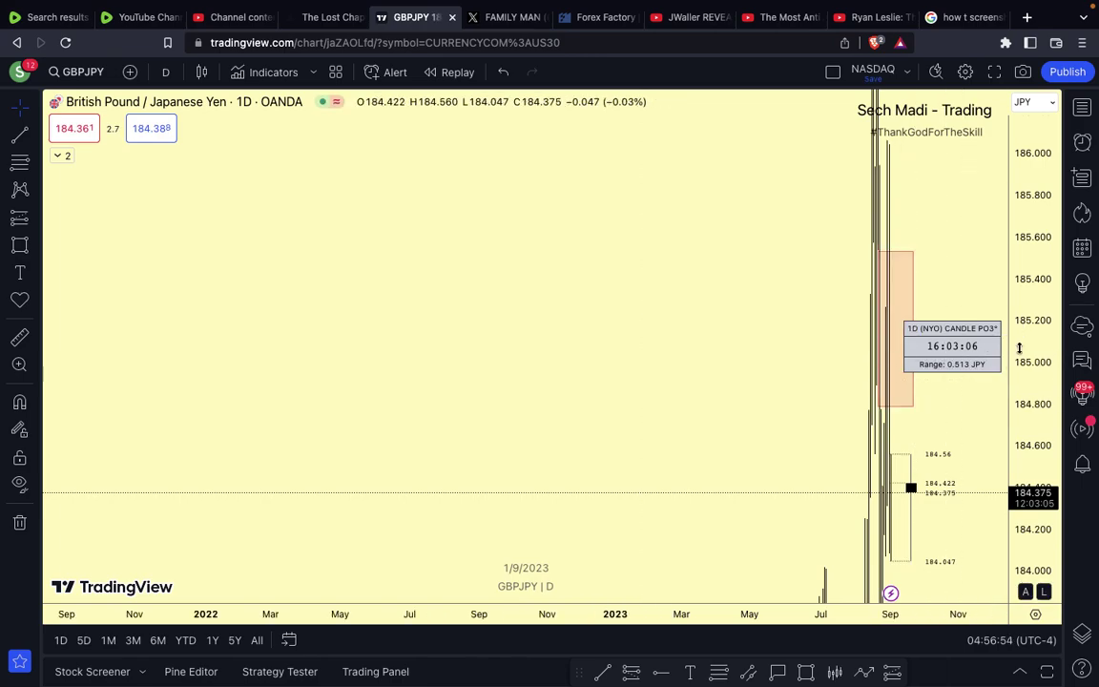
pyautogui.scroll(5, 890, 477)
pyautogui.scroll(4, 834, 476)
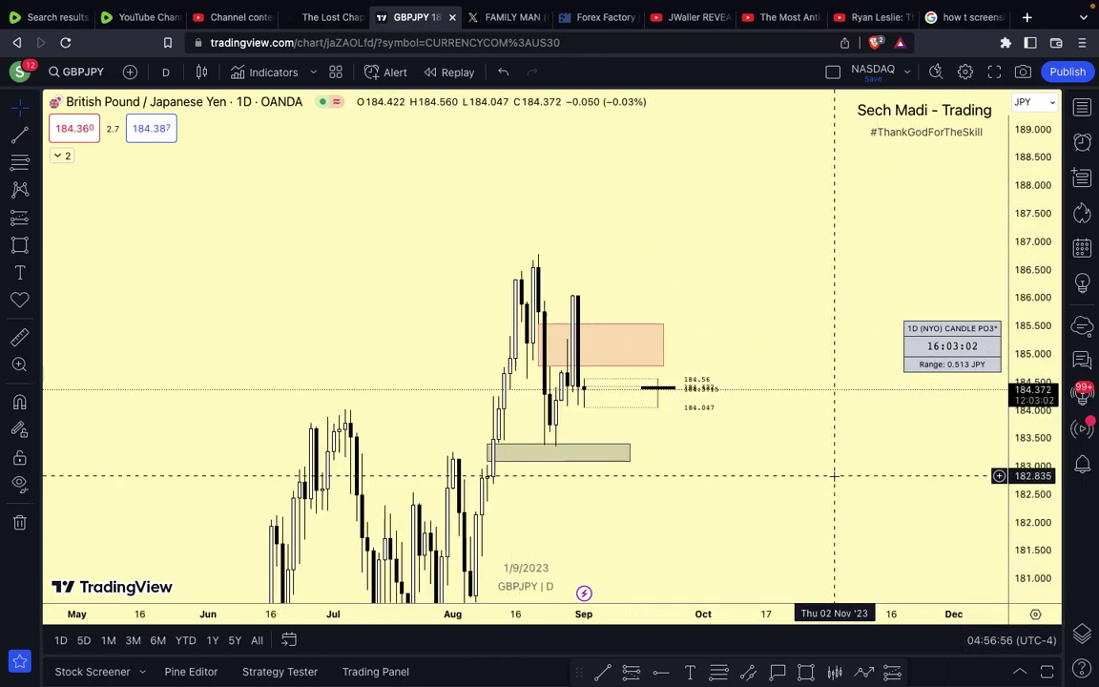
# - Examine the daily GBPJPY candles around the orange zone, the green zone and the early July highs
pyautogui.hscroll(-3, 834, 476)
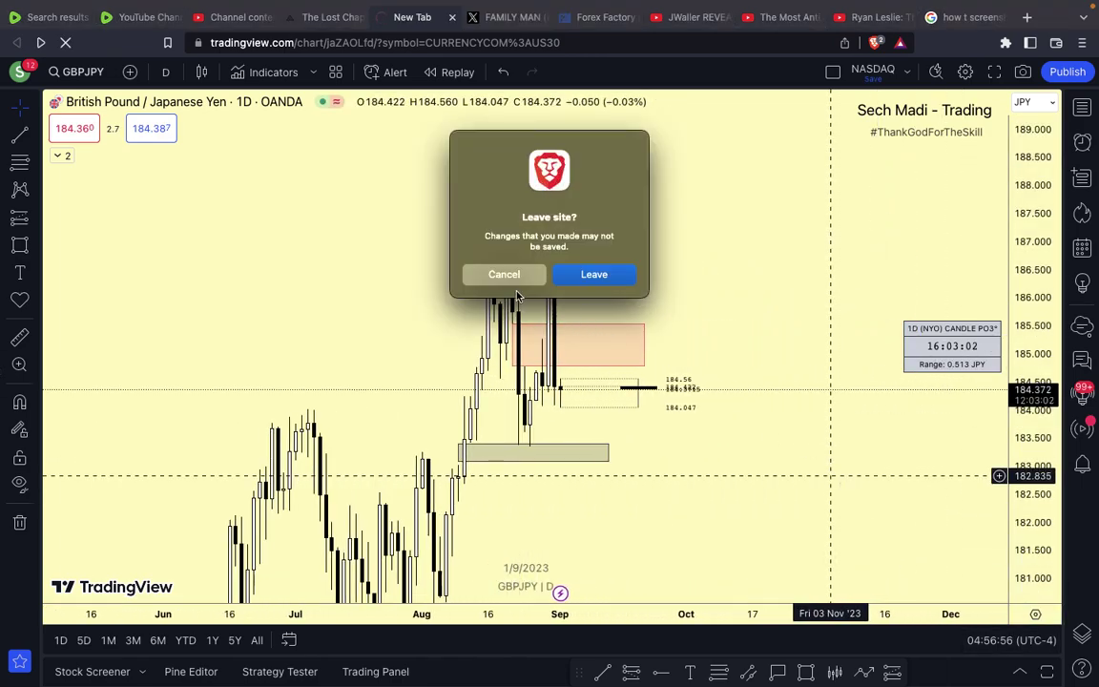
pyautogui.click(504, 275)
pyautogui.moveTo(385, 353); pyautogui.dragTo(407, 375)
pyautogui.scroll(1, 390, 424)
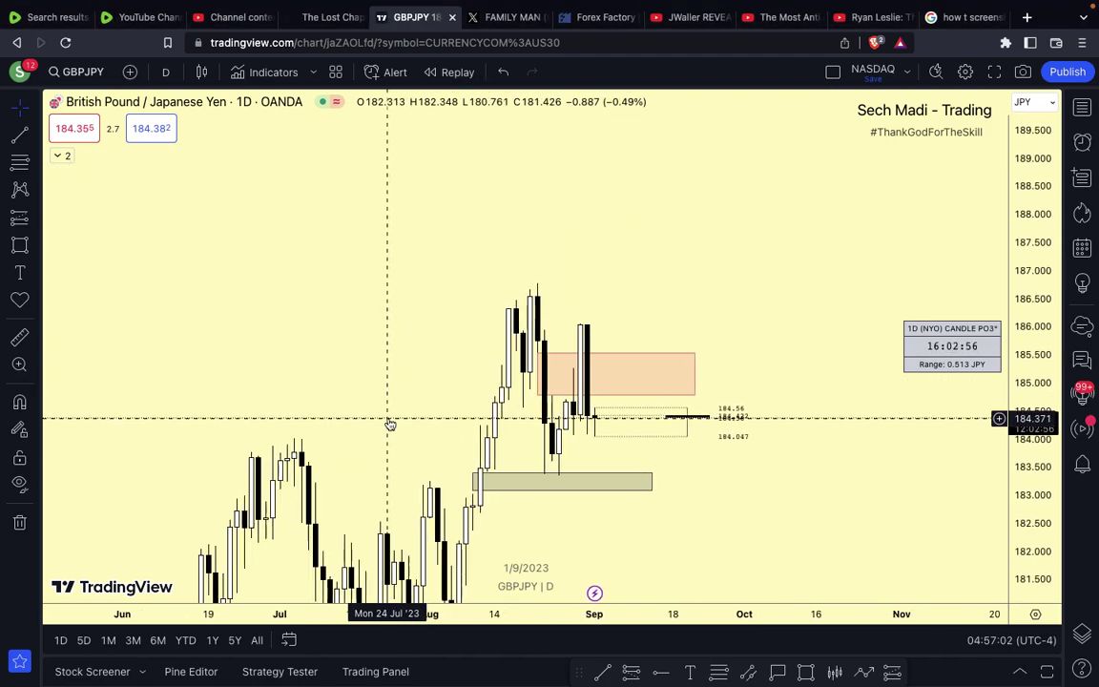
pyautogui.scroll(1, 390, 424)
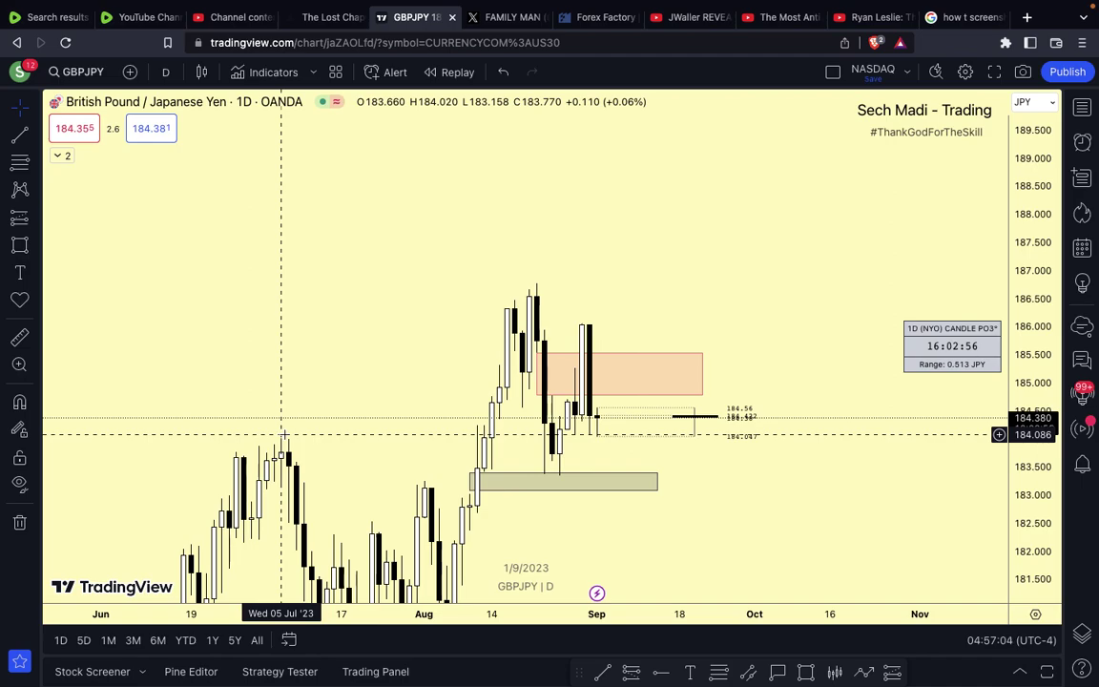
pyautogui.moveTo(283, 436); pyautogui.dragTo(315, 305)
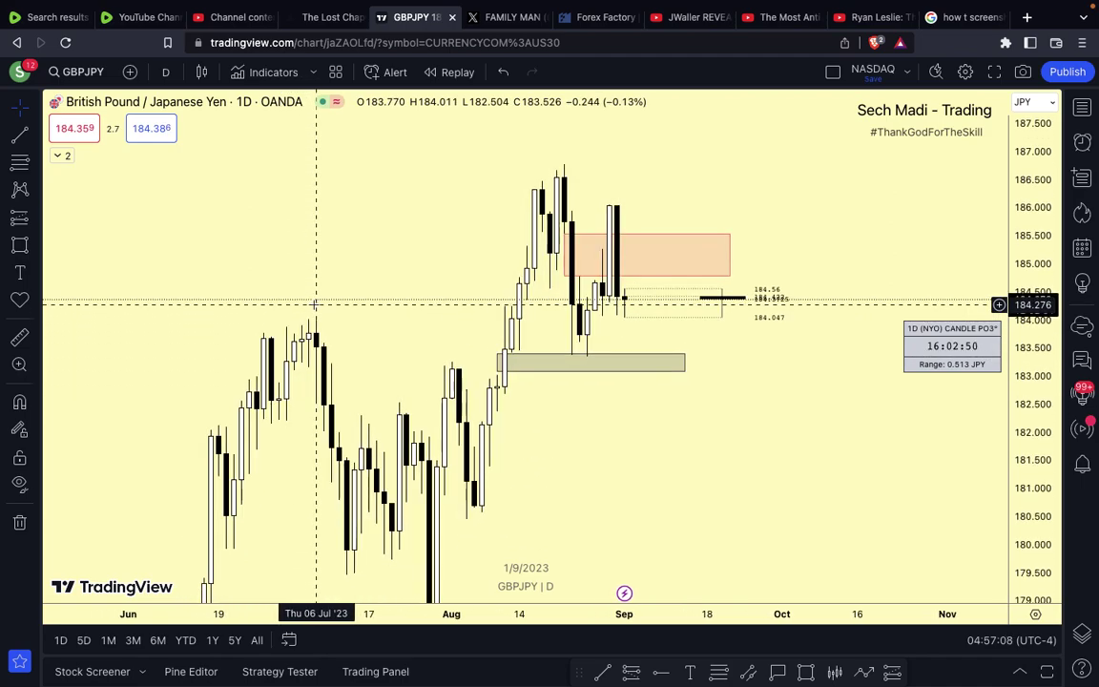
pyautogui.scroll(4, 314, 305)
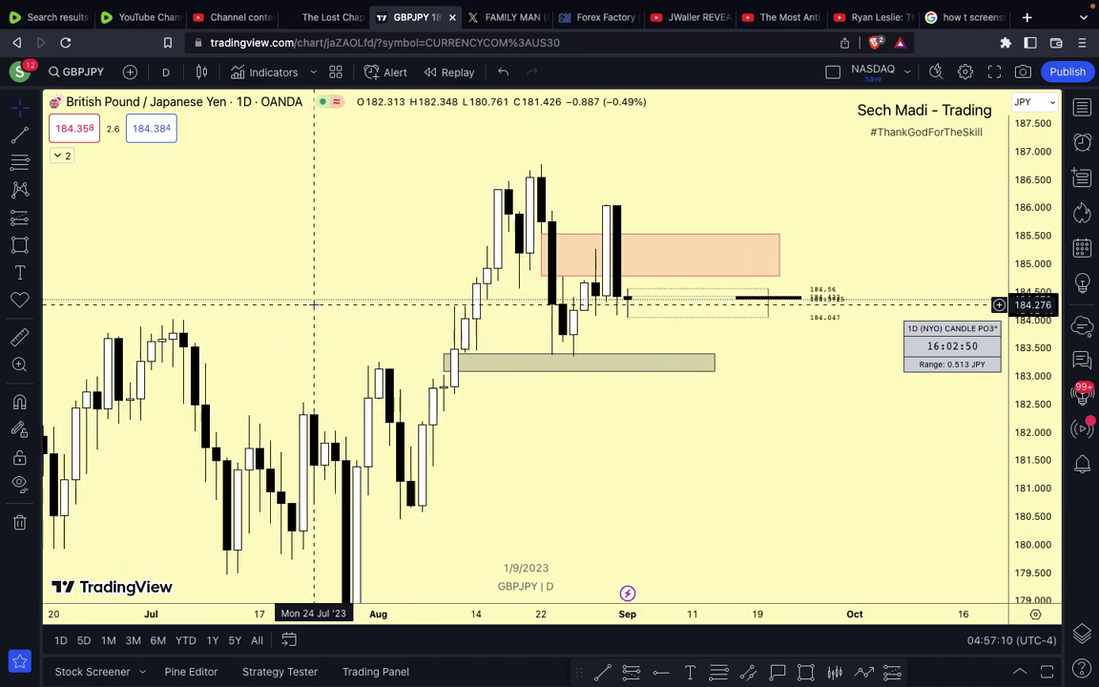
pyautogui.hscroll(-3, 314, 305)
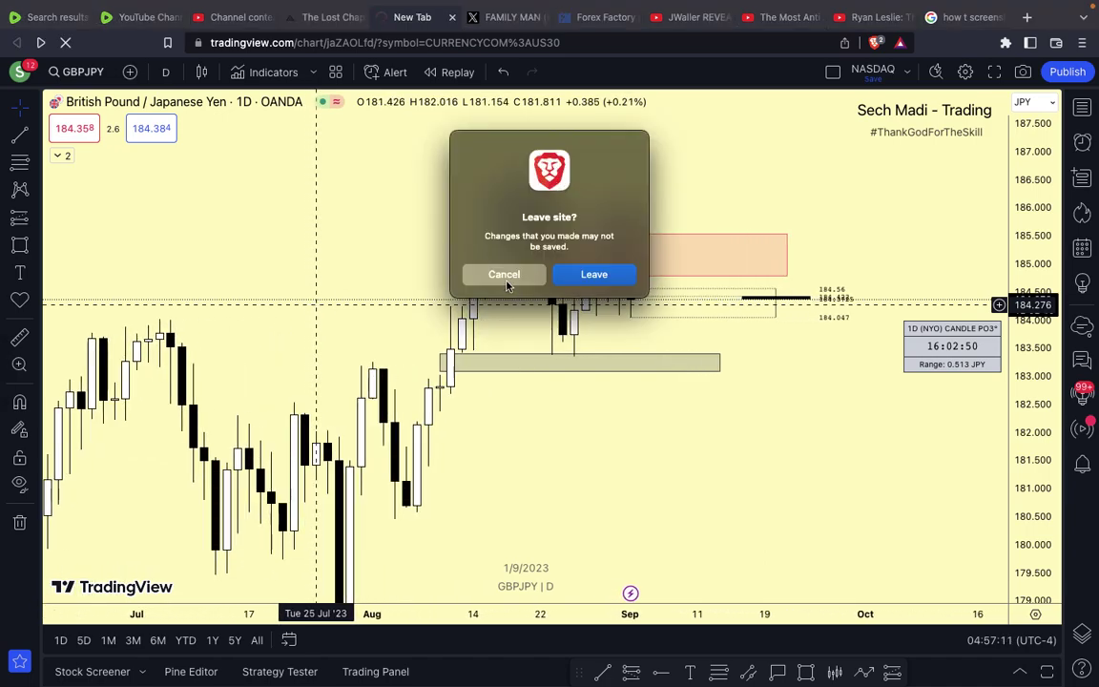
pyautogui.click(504, 274)
pyautogui.scroll(-3, 635, 412)
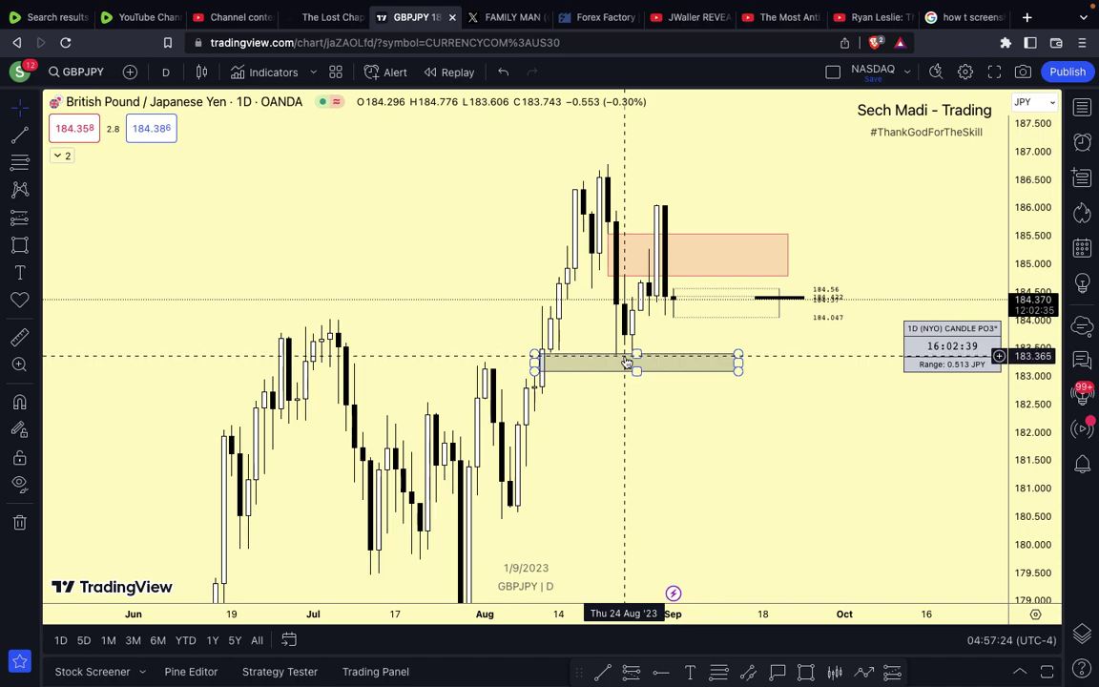
pyautogui.click(665, 270)
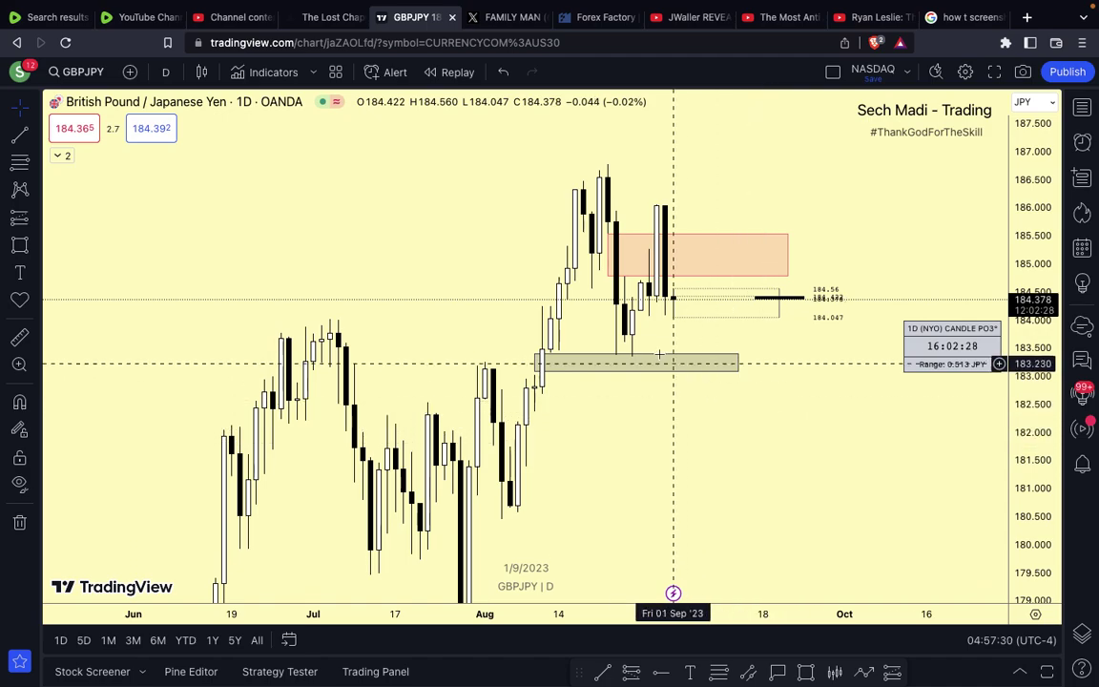
# - Draw a horizontal dashed trend line at 180.406 from the 3 Aug low to about 22 Sep
pyautogui.moveTo(1046, 383); pyautogui.dragTo(1048, 508)
pyautogui.scroll(-3, 756, 358)
pyautogui.scroll(-3, 756, 358)
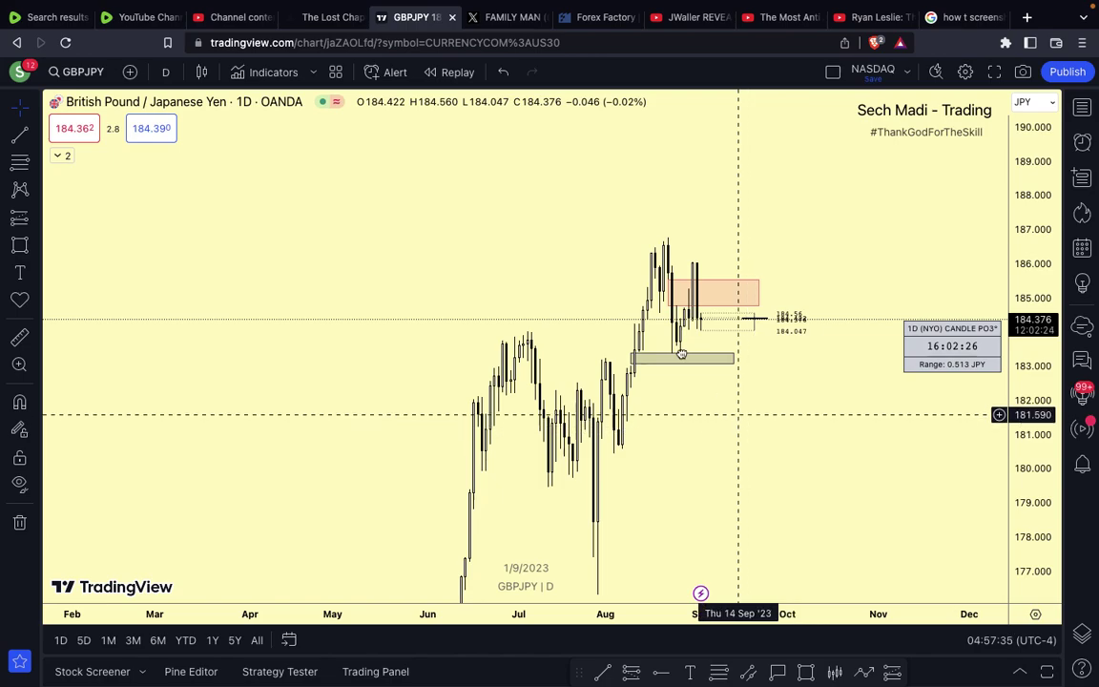
pyautogui.moveTo(739, 415); pyautogui.dragTo(648, 322)
pyautogui.scroll(3, 648, 321)
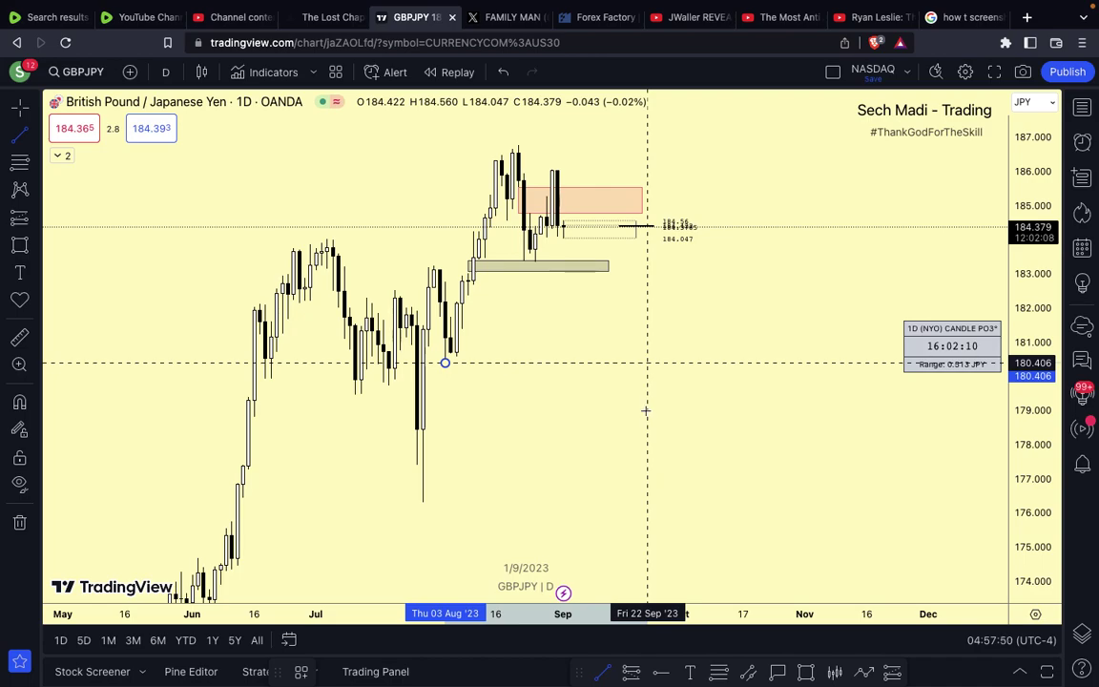
pyautogui.click(642, 411)
pyautogui.moveTo(697, 336); pyautogui.dragTo(726, 365)
# - Stay on the chart page and set the GBPJPY timeframe to 4 hours
pyautogui.hscroll(-3, 727, 366)
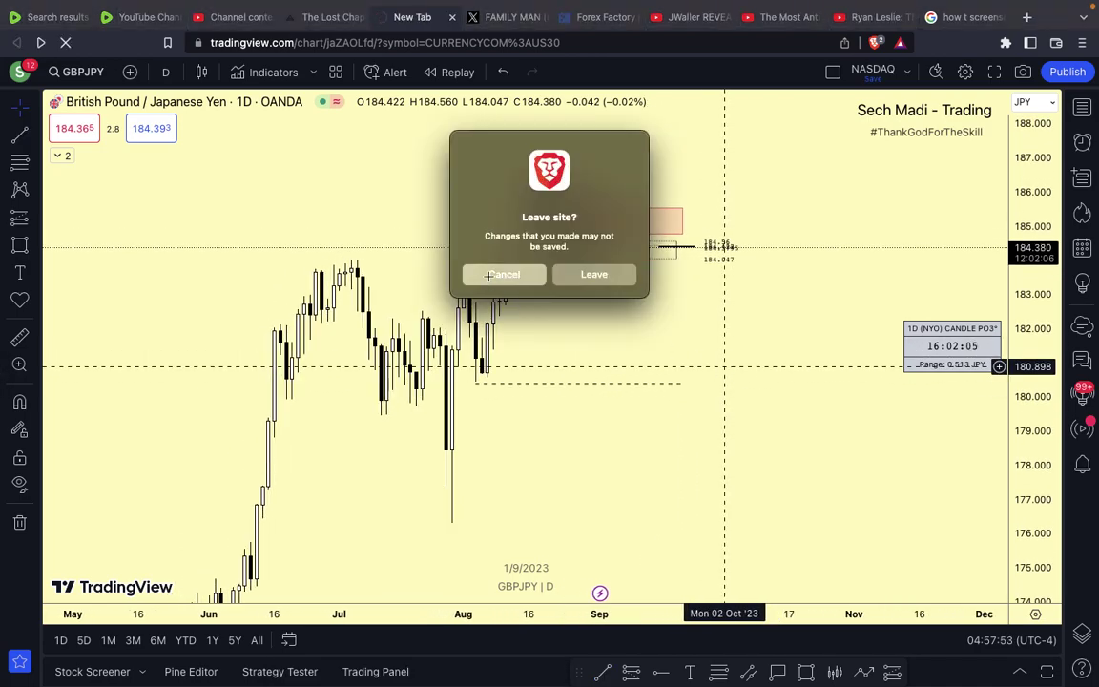
pyautogui.click(495, 279)
pyautogui.write('4H')
pyautogui.press('Return')
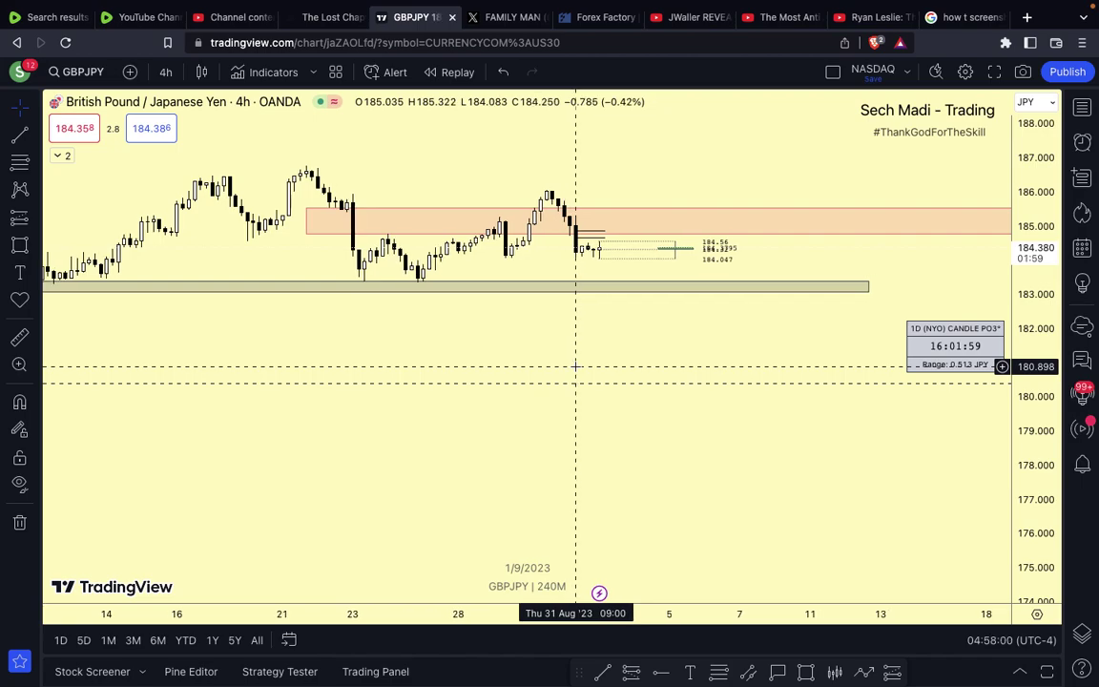
pyautogui.scroll(-1, 558, 420)
pyautogui.moveTo(1039, 514); pyautogui.dragTo(1013, 152)
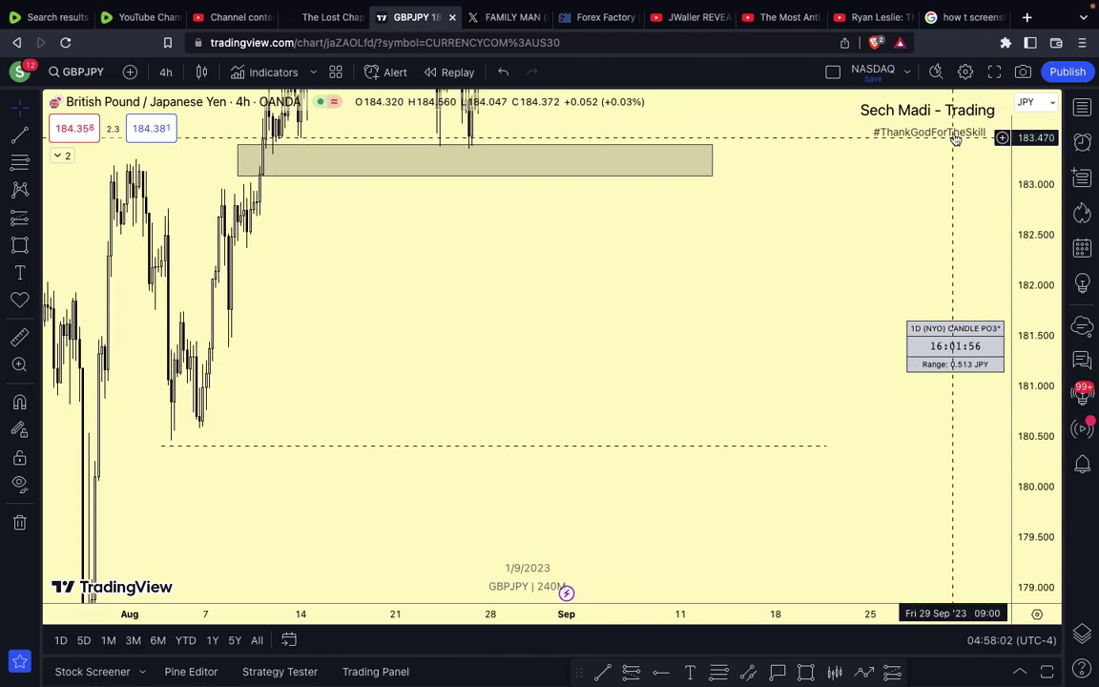
pyautogui.moveTo(808, 255); pyautogui.dragTo(826, 596)
pyautogui.scroll(6, 681, 459)
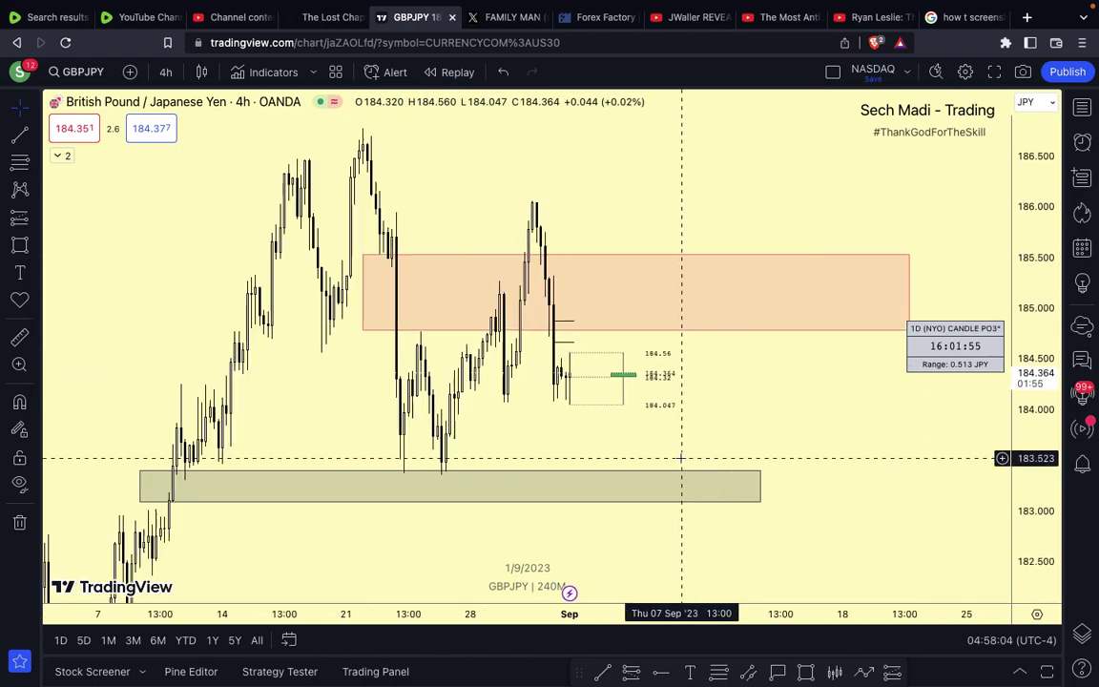
pyautogui.scroll(3, 680, 459)
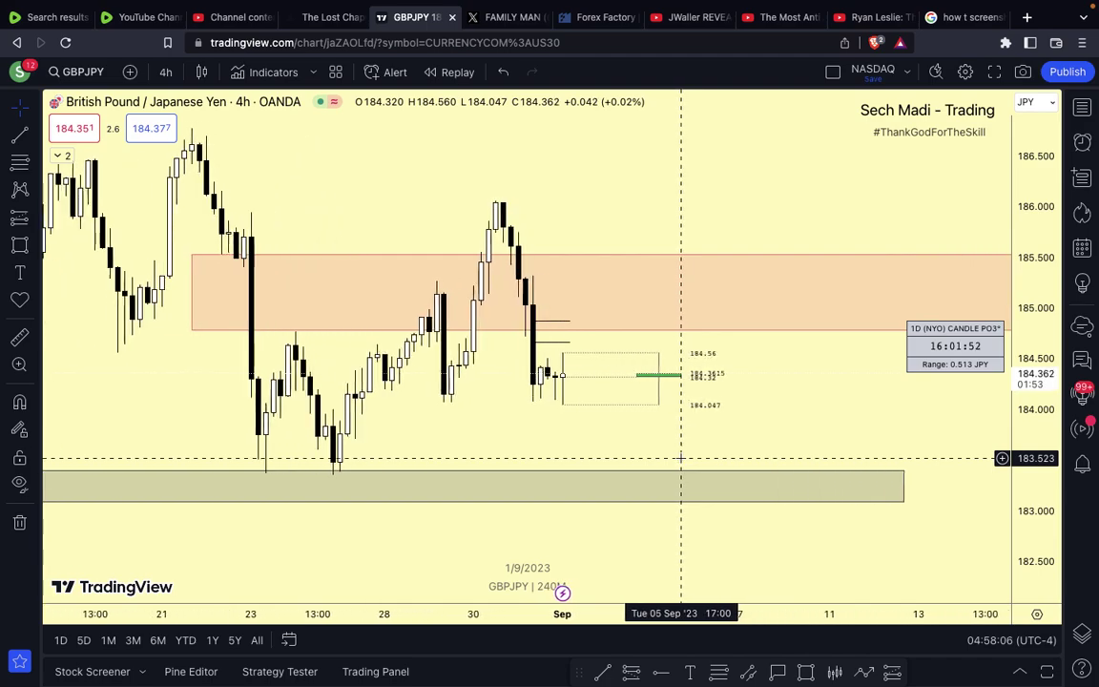
# - Move the two short black level lines on the 4-hour GBPJPY chart to about 184.72 and 184.44, around the large 31 Aug bearish candle
pyautogui.moveTo(1042, 524); pyautogui.dragTo(1042, 279)
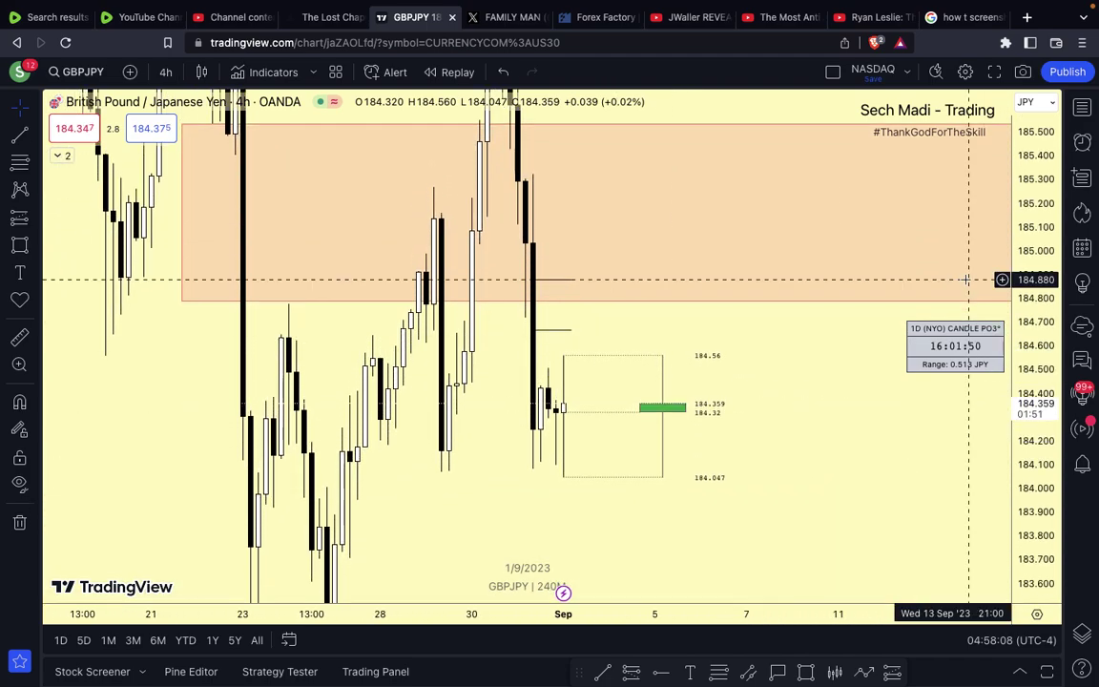
pyautogui.scroll(3, 667, 336)
pyautogui.moveTo(556, 378); pyautogui.dragTo(557, 462)
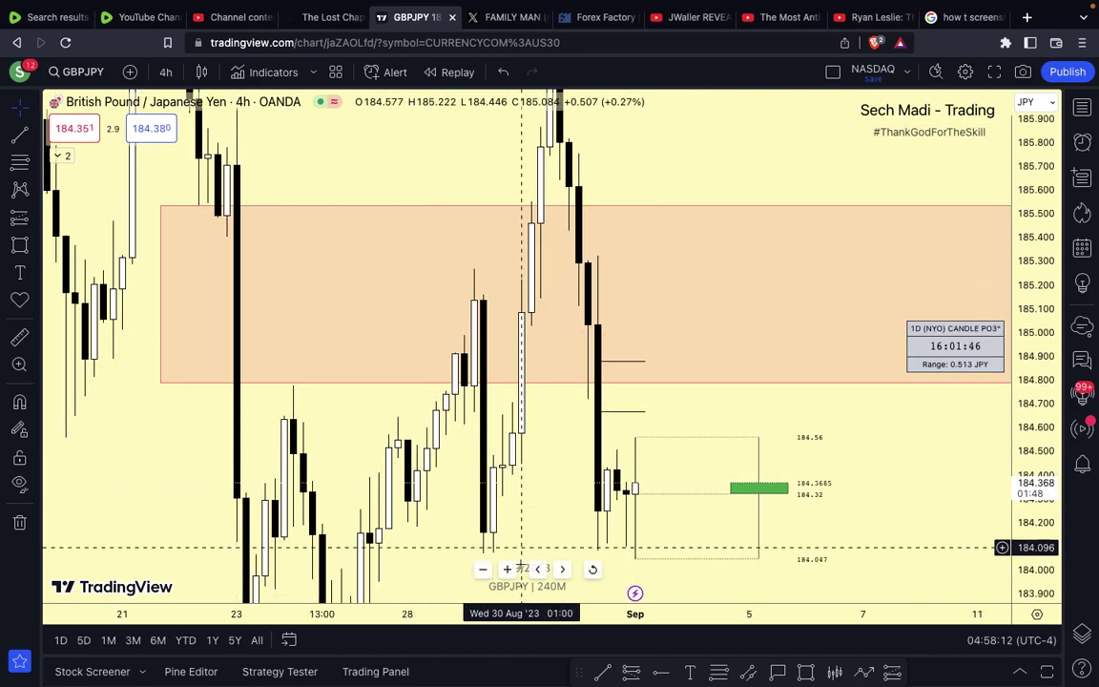
pyautogui.moveTo(523, 541); pyautogui.dragTo(488, 443)
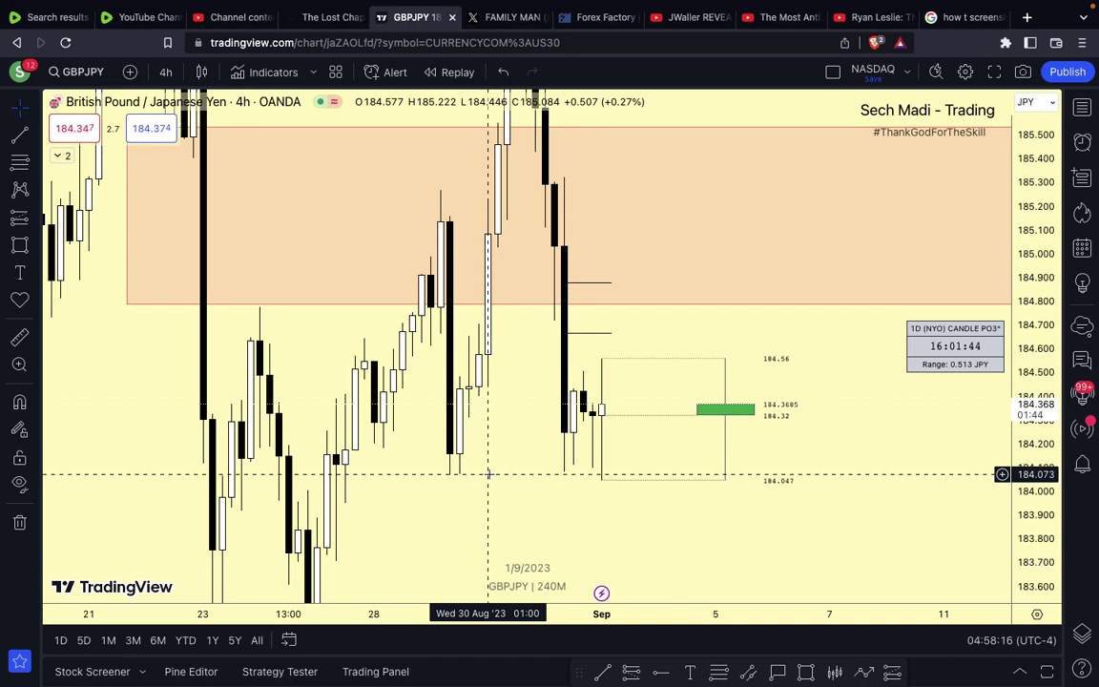
pyautogui.scroll(2, 809, 408)
pyautogui.scroll(1, 563, 363)
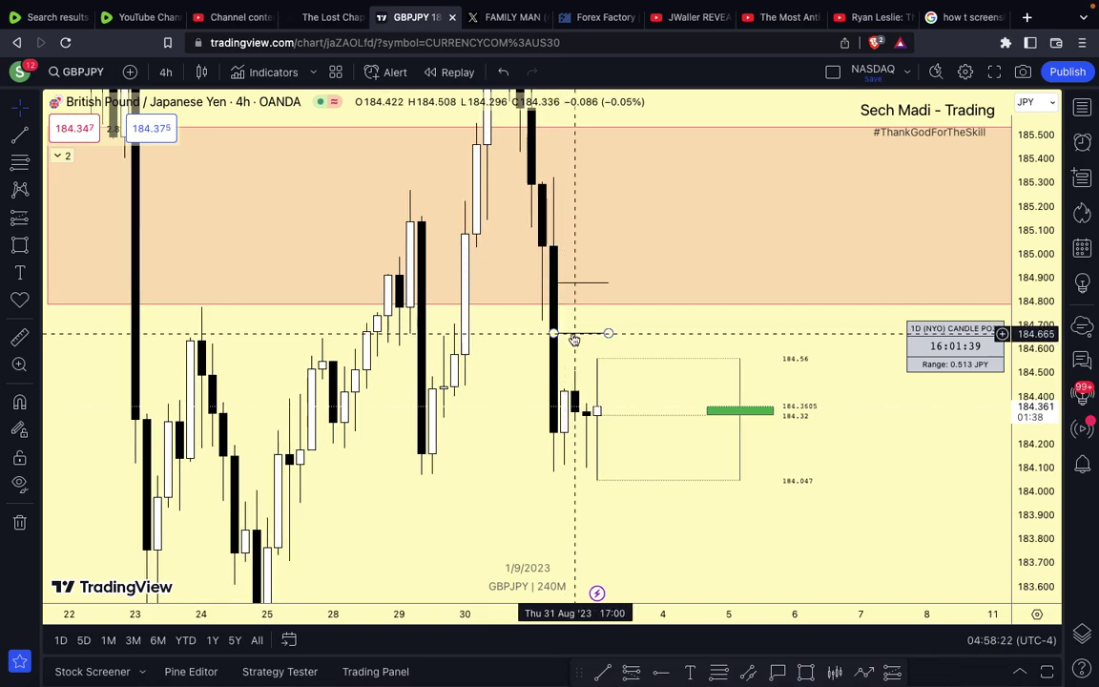
pyautogui.moveTo(574, 340); pyautogui.dragTo(563, 328)
pyautogui.click(654, 367)
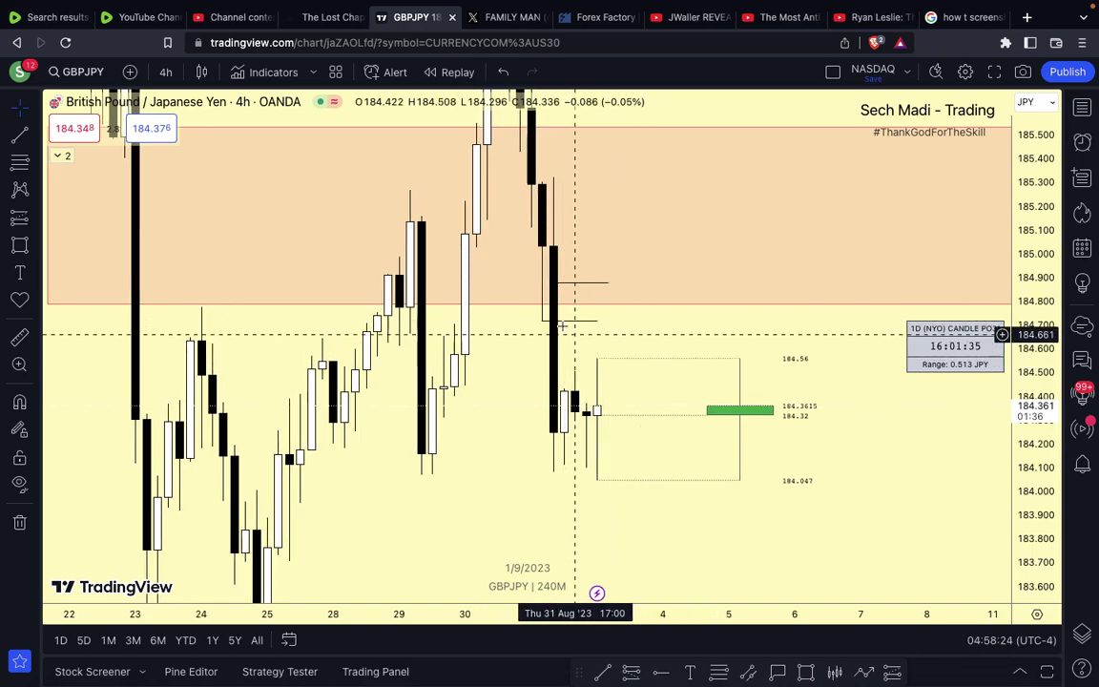
pyautogui.moveTo(575, 291)
pyautogui.mouseDown()
pyautogui.moveTo(575, 404)
pyautogui.moveTo(572, 393)
pyautogui.mouseUp()
pyautogui.click(609, 352)
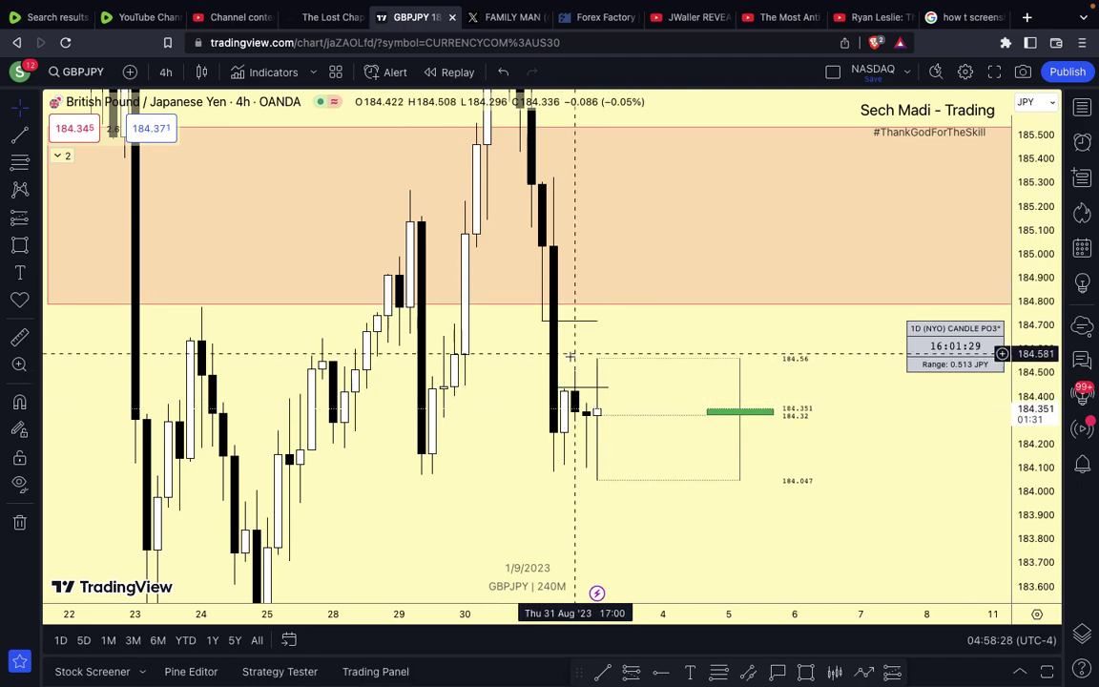
# - Set the GBPJPY timeframe to 1 hour, with the orange and green zones both in view
pyautogui.scroll(-3, 706, 338)
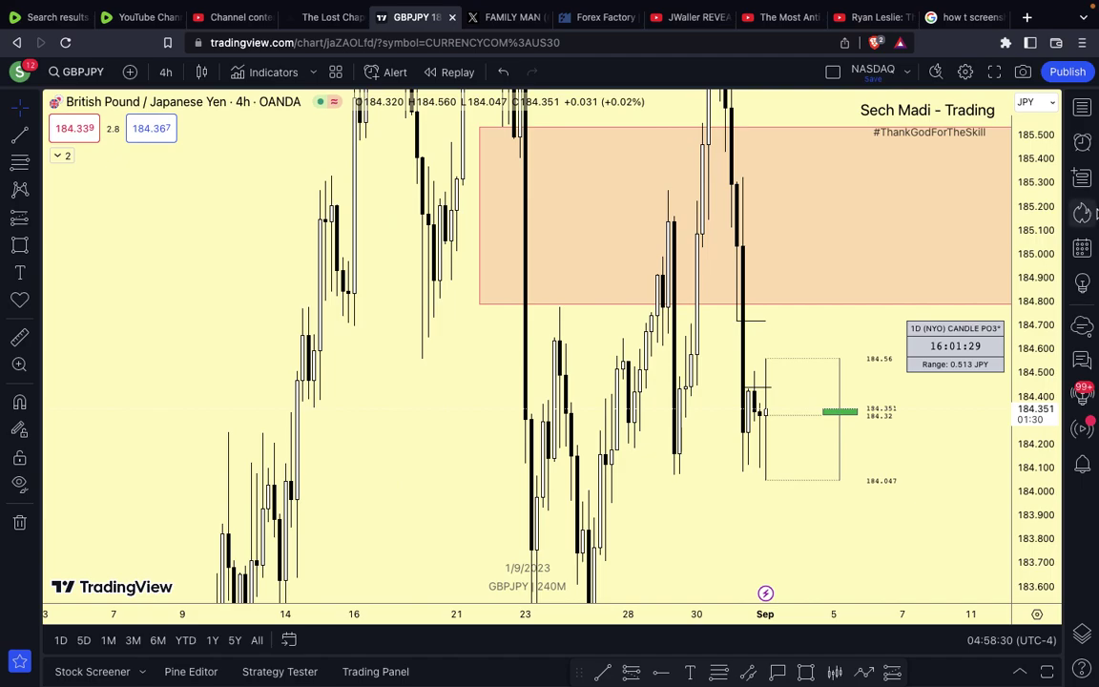
pyautogui.moveTo(1040, 221); pyautogui.dragTo(1038, 315)
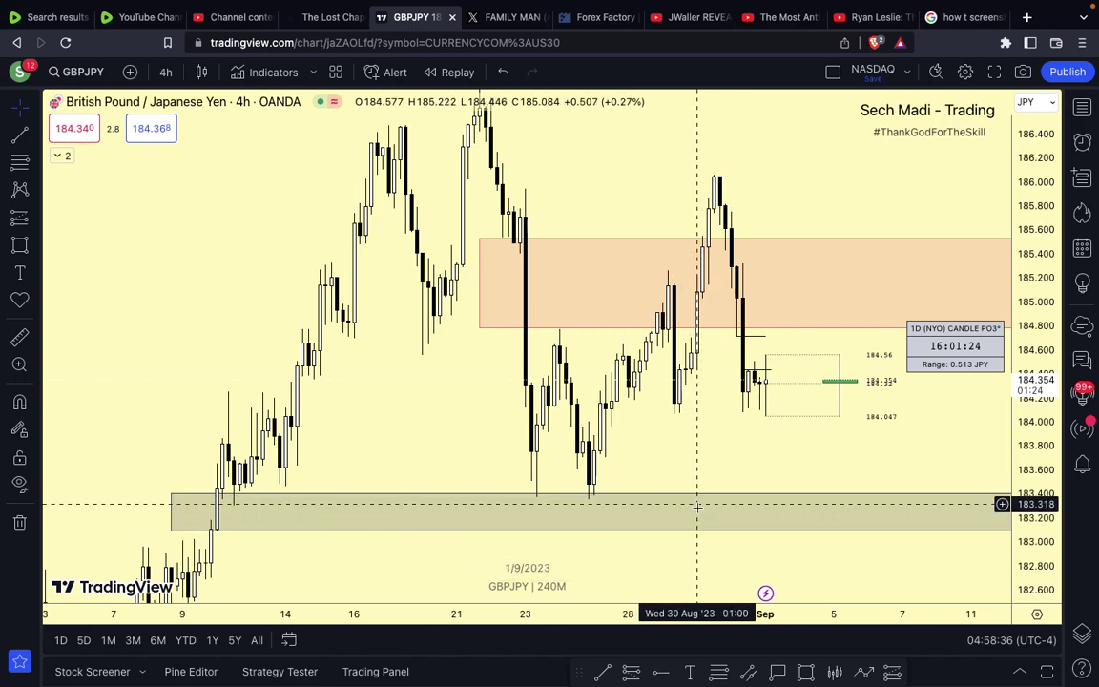
pyautogui.moveTo(696, 482); pyautogui.dragTo(531, 492)
pyautogui.write('60')
pyautogui.press('Return')
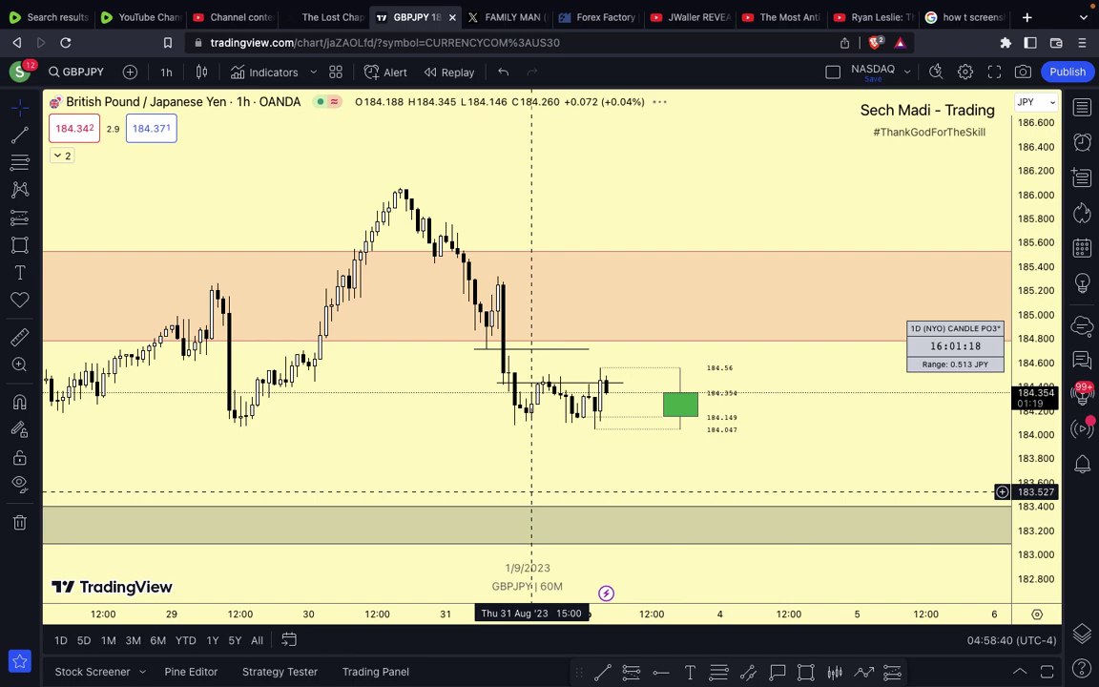
# - Set the GBPJPY timeframe to 15 minutes and examine the latest price action around the two black level lines
pyautogui.scroll(-5, 532, 492)
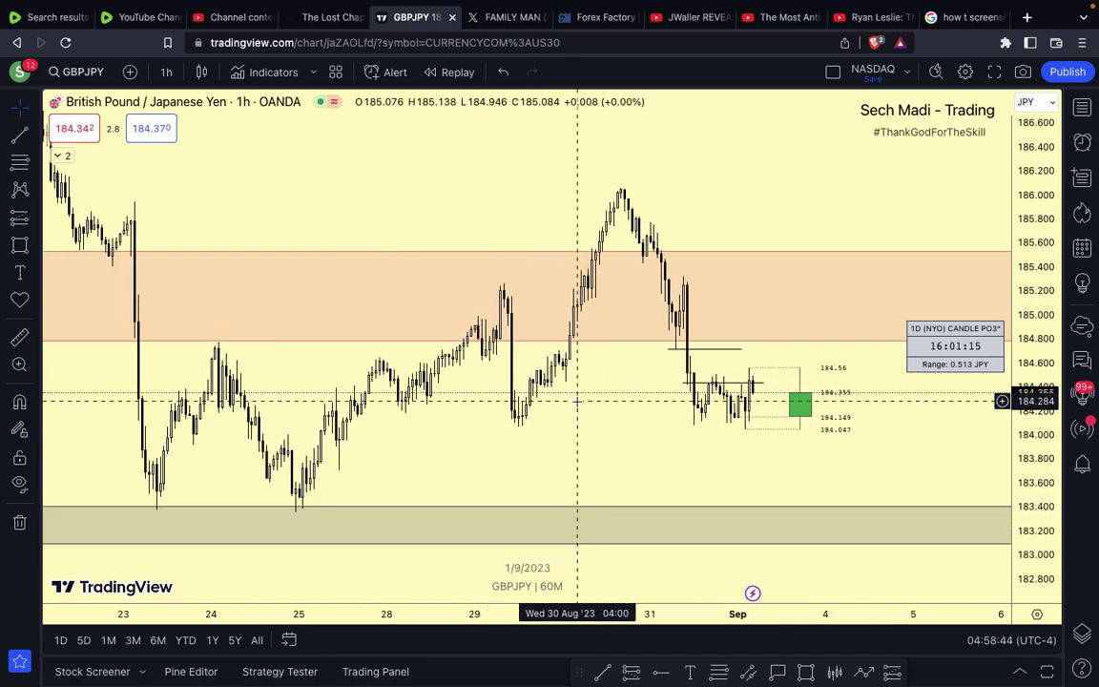
pyautogui.moveTo(576, 398); pyautogui.dragTo(550, 277)
pyautogui.scroll(2, 526, 319)
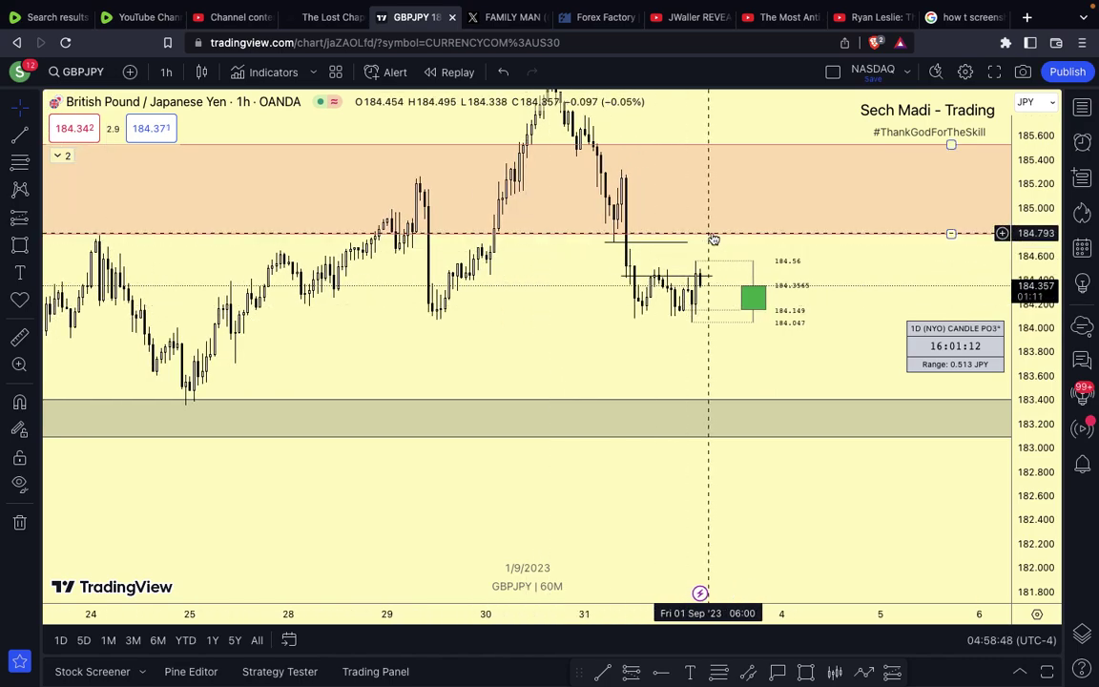
pyautogui.write('15')
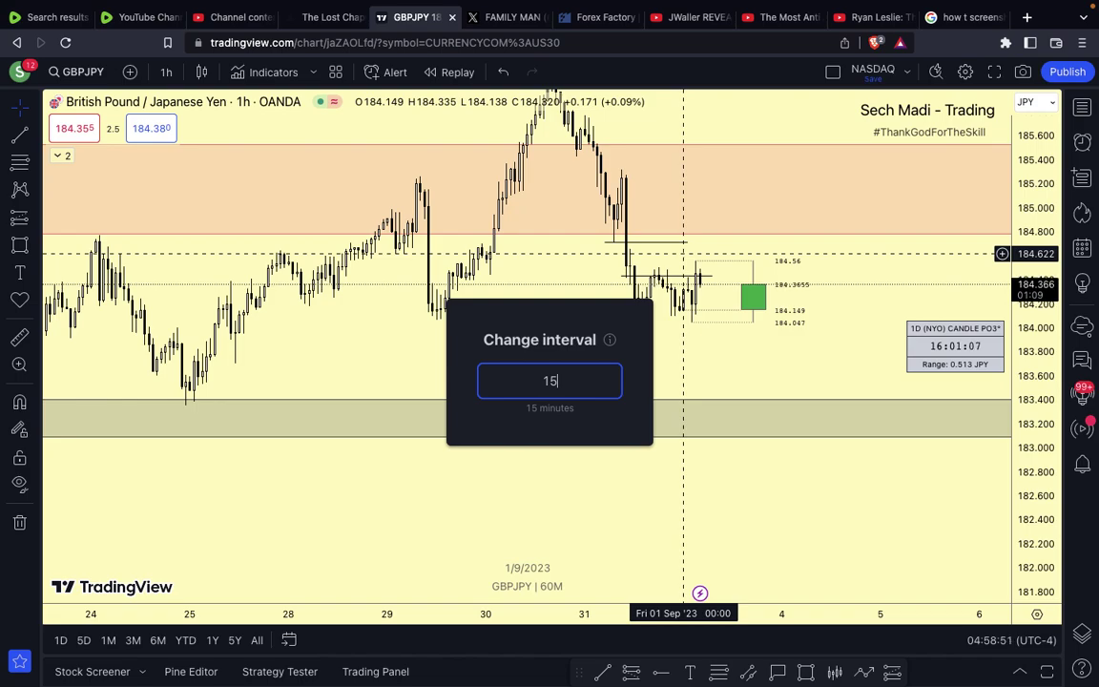
pyautogui.press('Return')
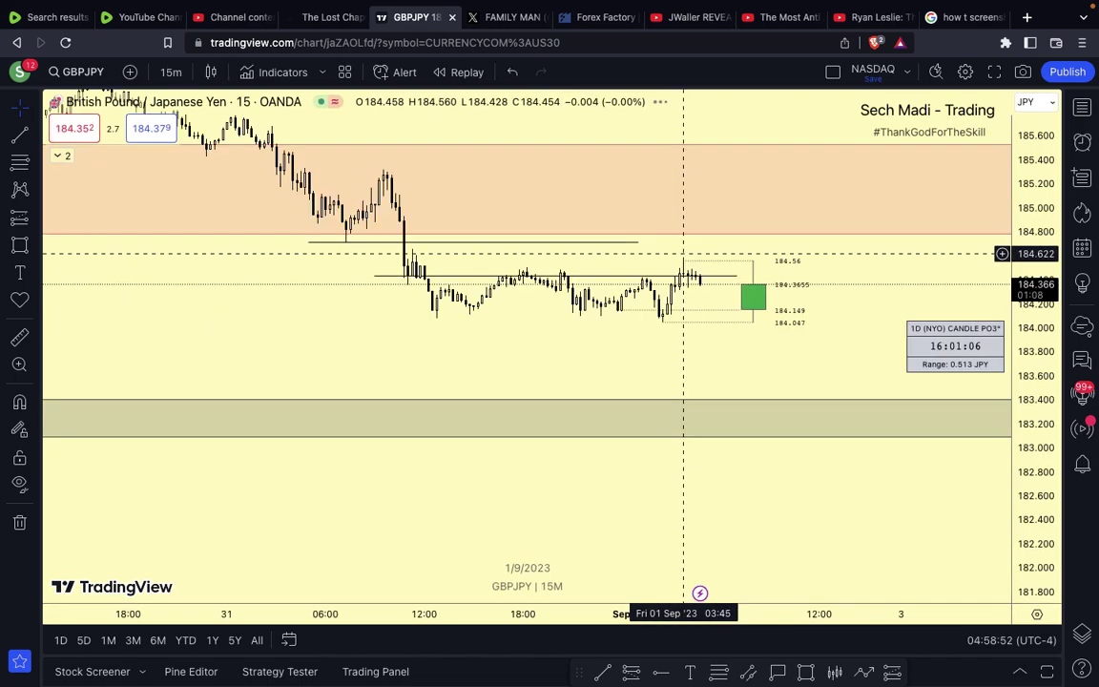
pyautogui.scroll(-10, 683, 254)
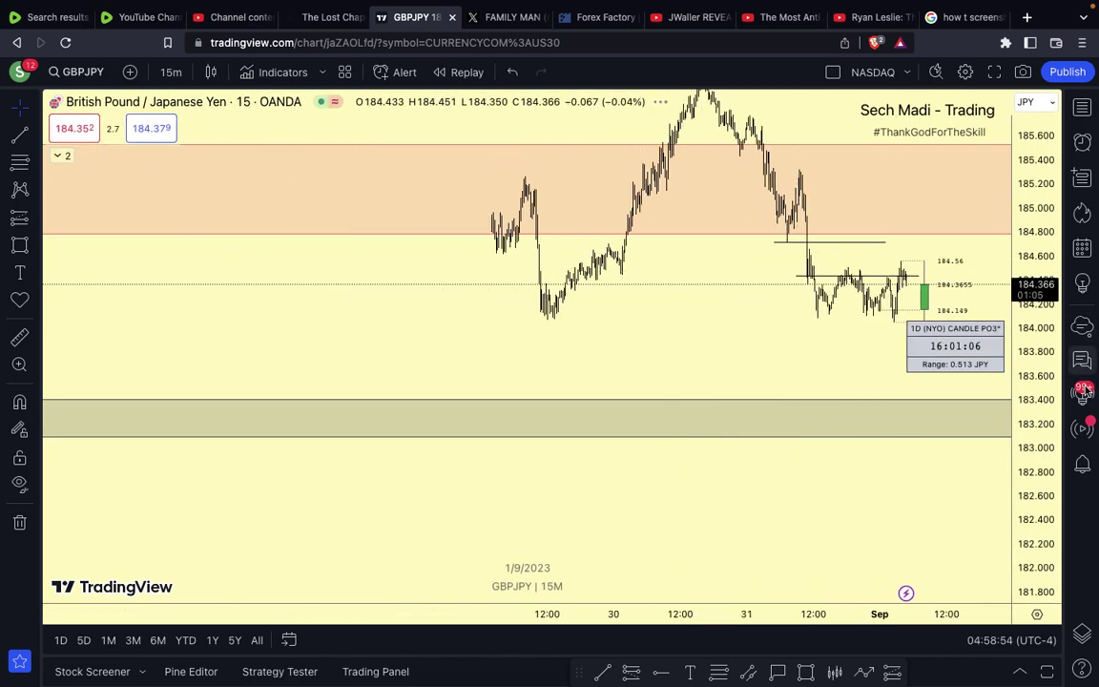
pyautogui.moveTo(1034, 422); pyautogui.dragTo(1034, 106)
pyautogui.moveTo(747, 340); pyautogui.dragTo(668, 446)
pyautogui.scroll(5, 668, 445)
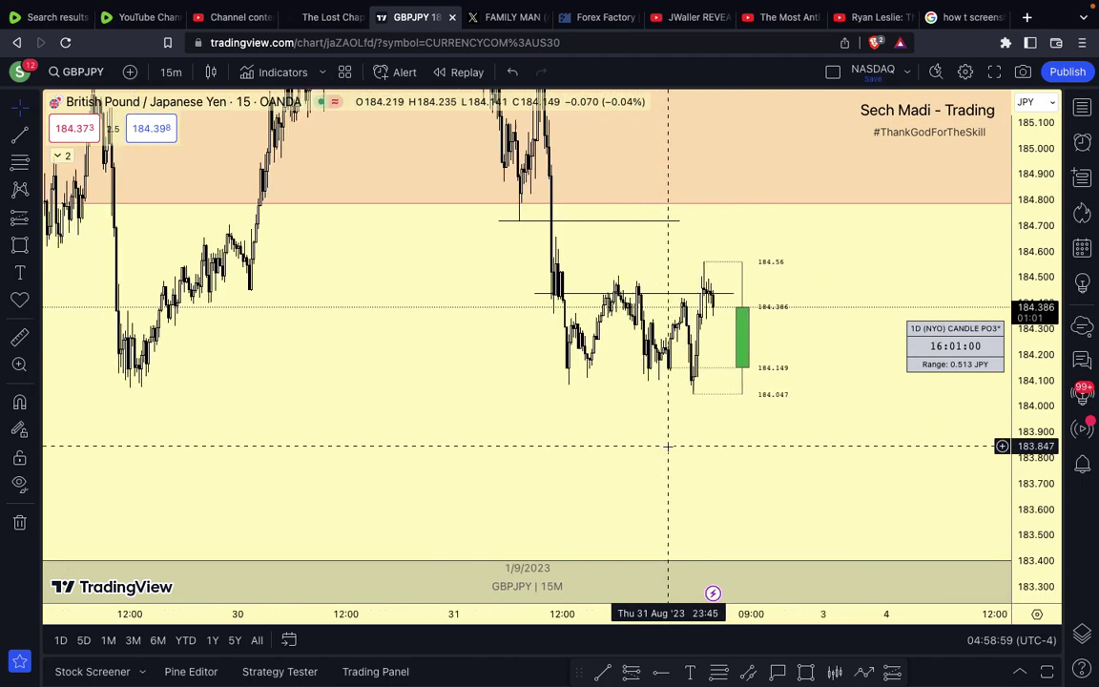
pyautogui.scroll(3, 668, 446)
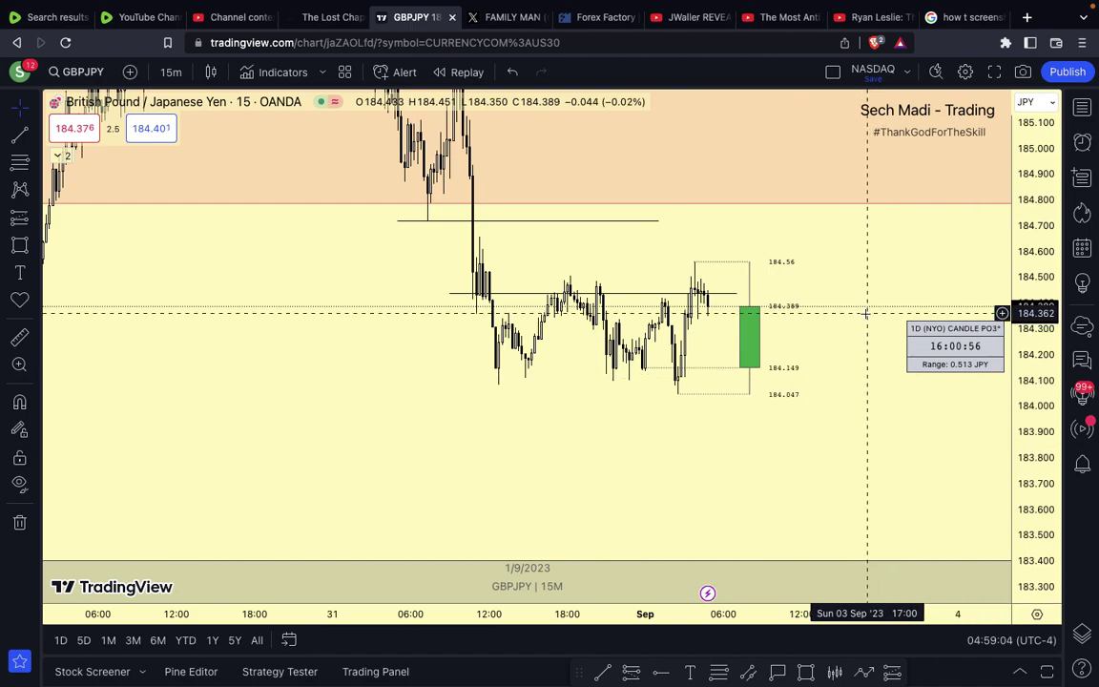
# - Collapse the Currencies section of the watchlist and switch the chart to US 100 Cash CFD, leaving the watchlist closed
pyautogui.click(1084, 108)
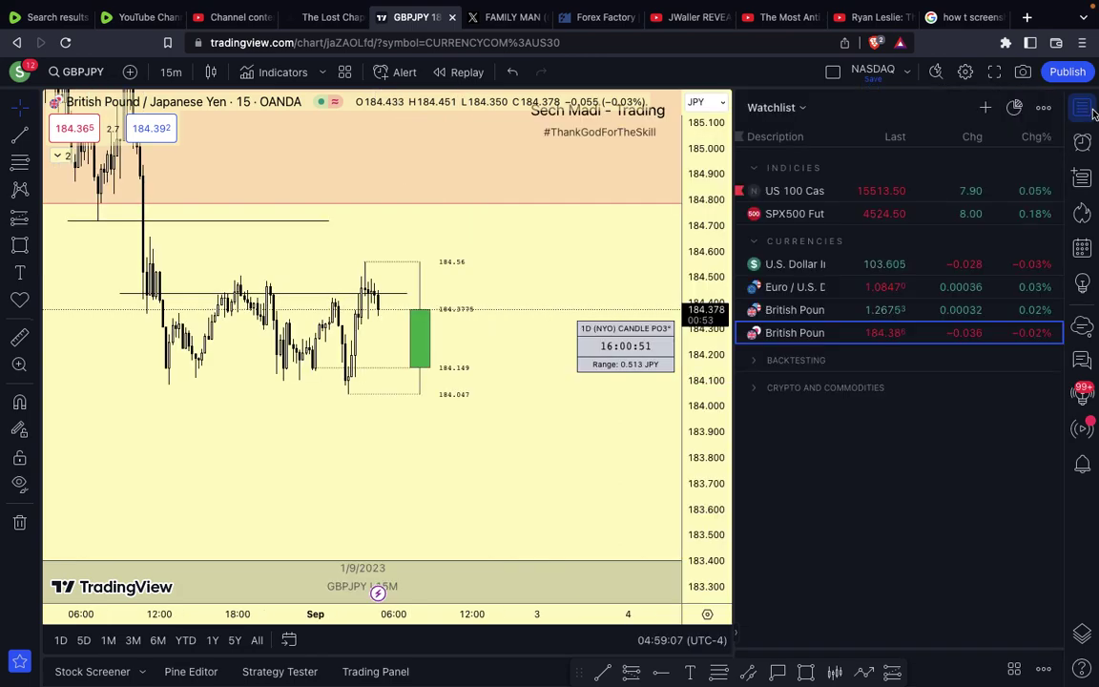
pyautogui.click(753, 243)
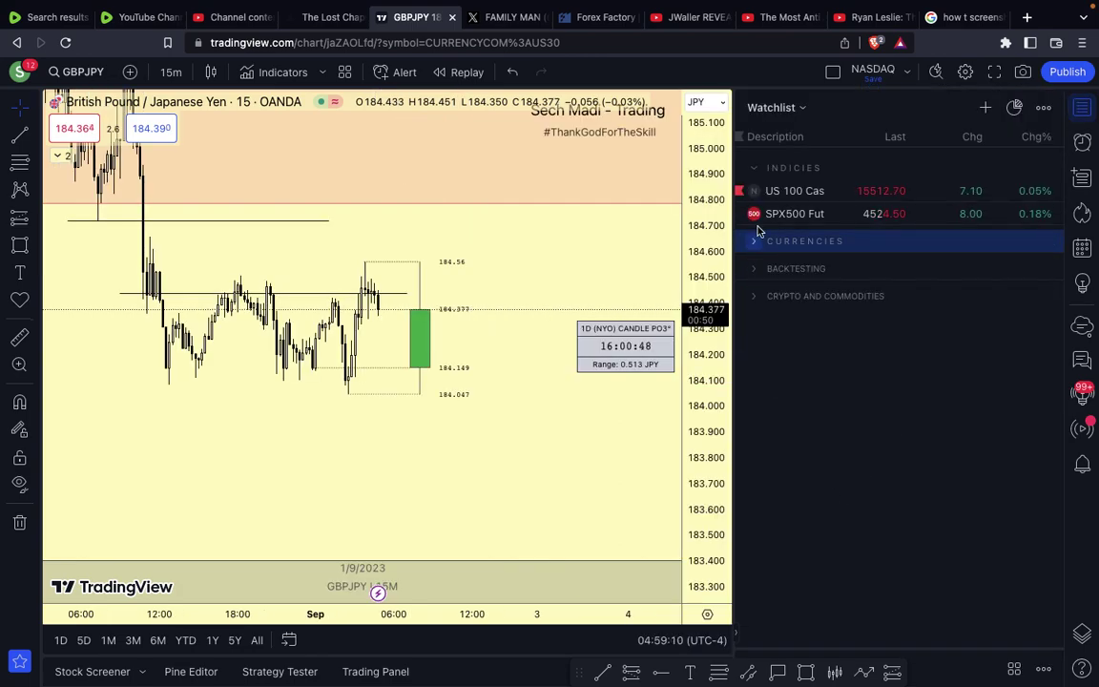
pyautogui.click(780, 196)
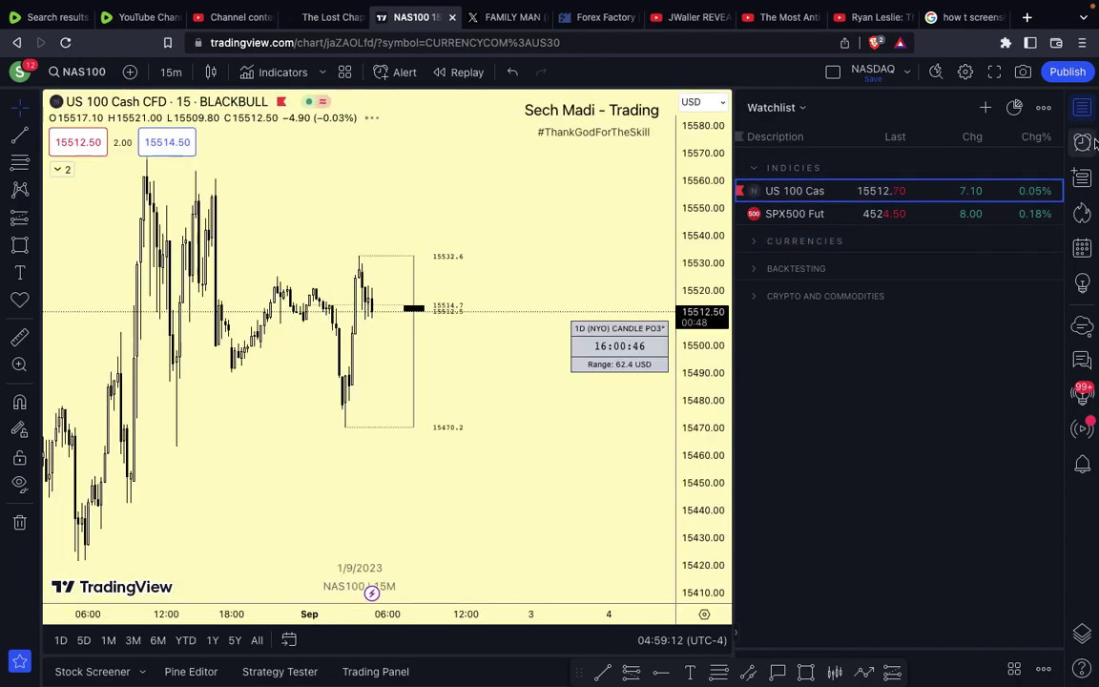
pyautogui.click(1085, 108)
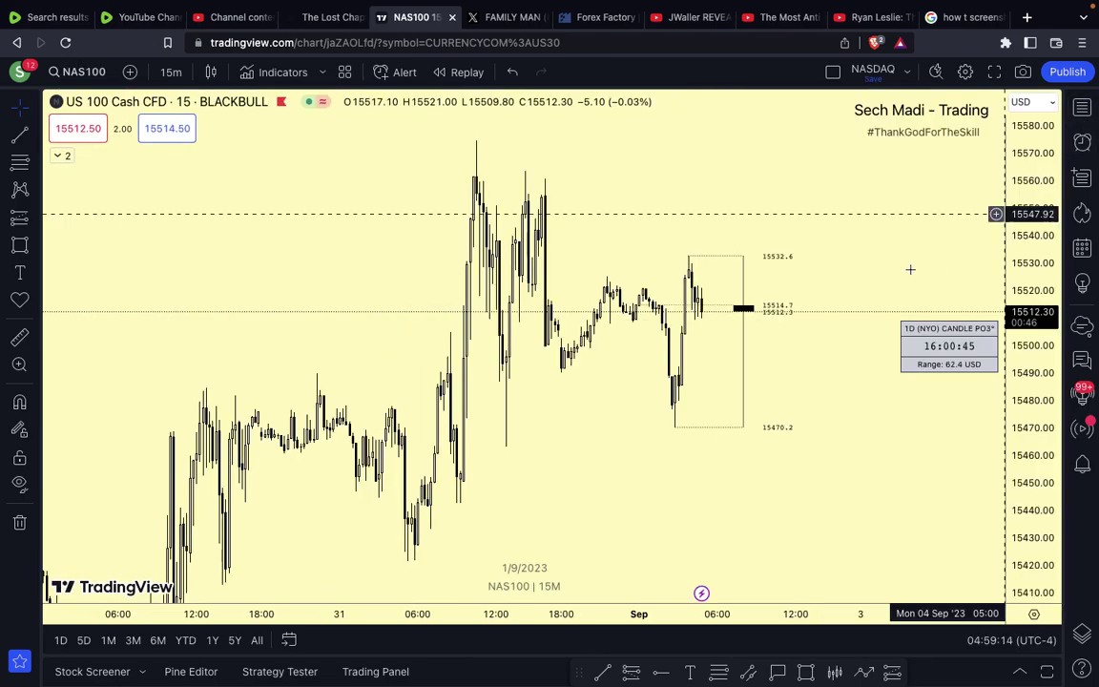
# - Set the NAS100 timeframe to 1 day
pyautogui.moveTo(5, 5)
pyautogui.write('1')
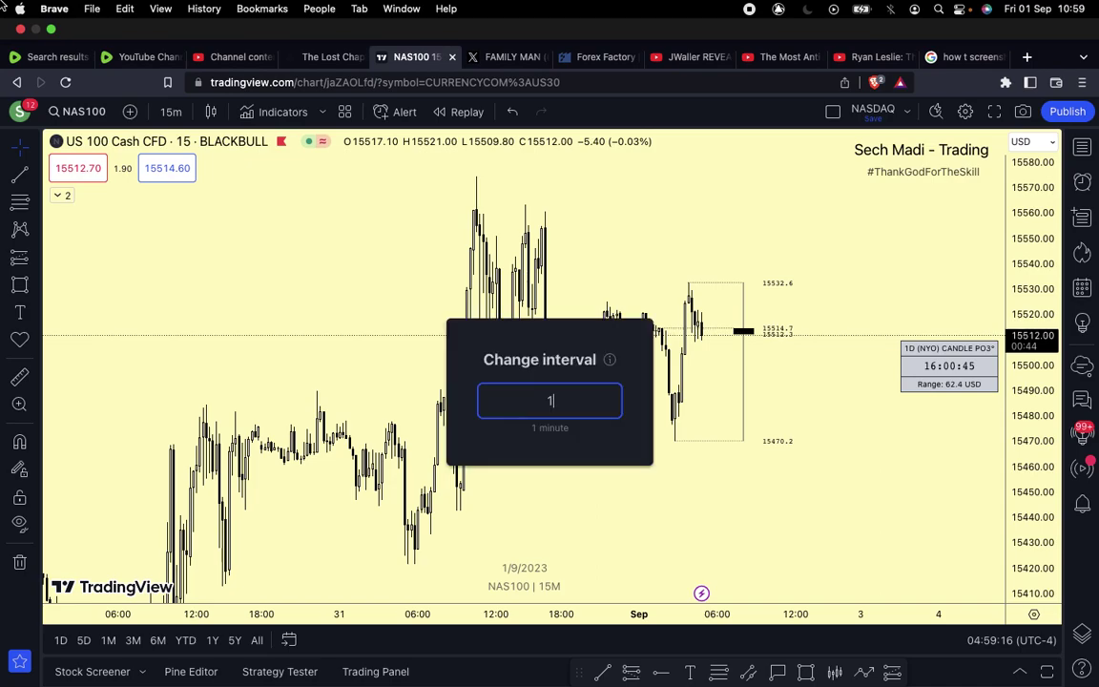
pyautogui.write('D')
pyautogui.press('Return')
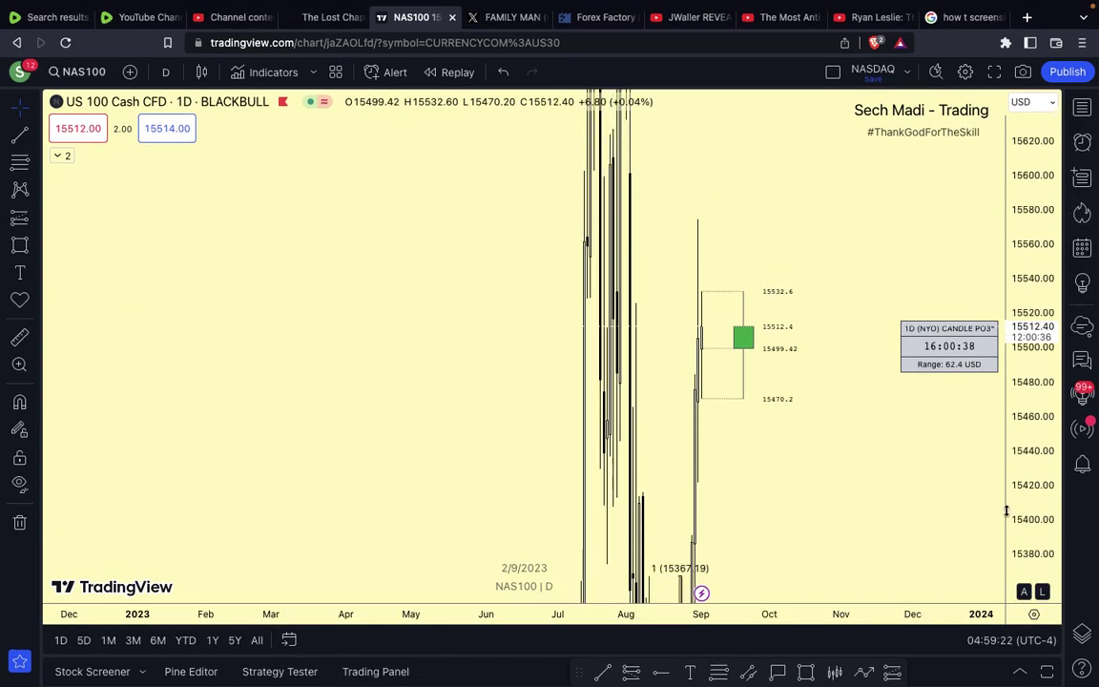
# - Remove all existing drawings from the daily NAS100 chart
pyautogui.hscroll(3, 859, 398)
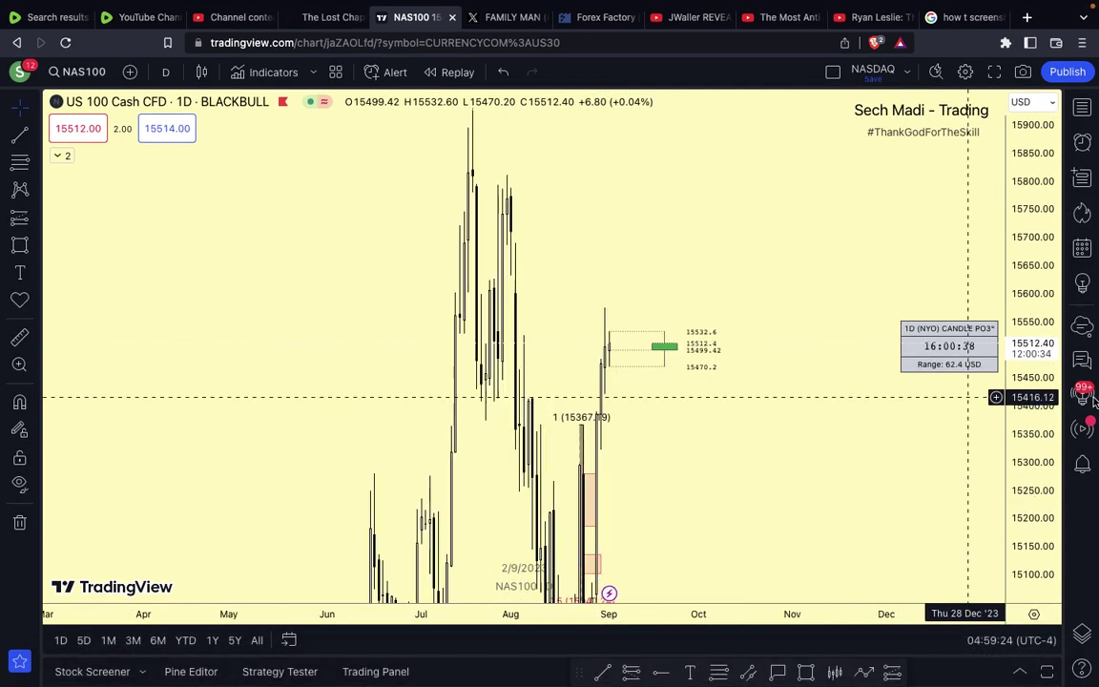
pyautogui.moveTo(1044, 336); pyautogui.dragTo(1055, 567)
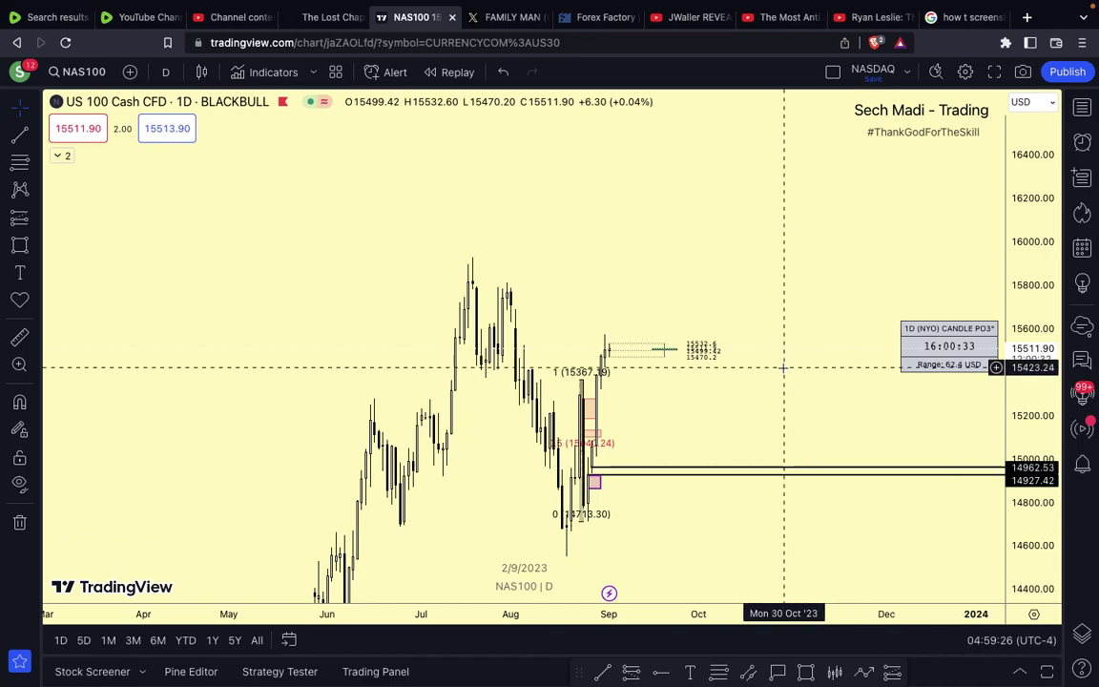
pyautogui.scroll(3, 784, 369)
pyautogui.scroll(4, 784, 367)
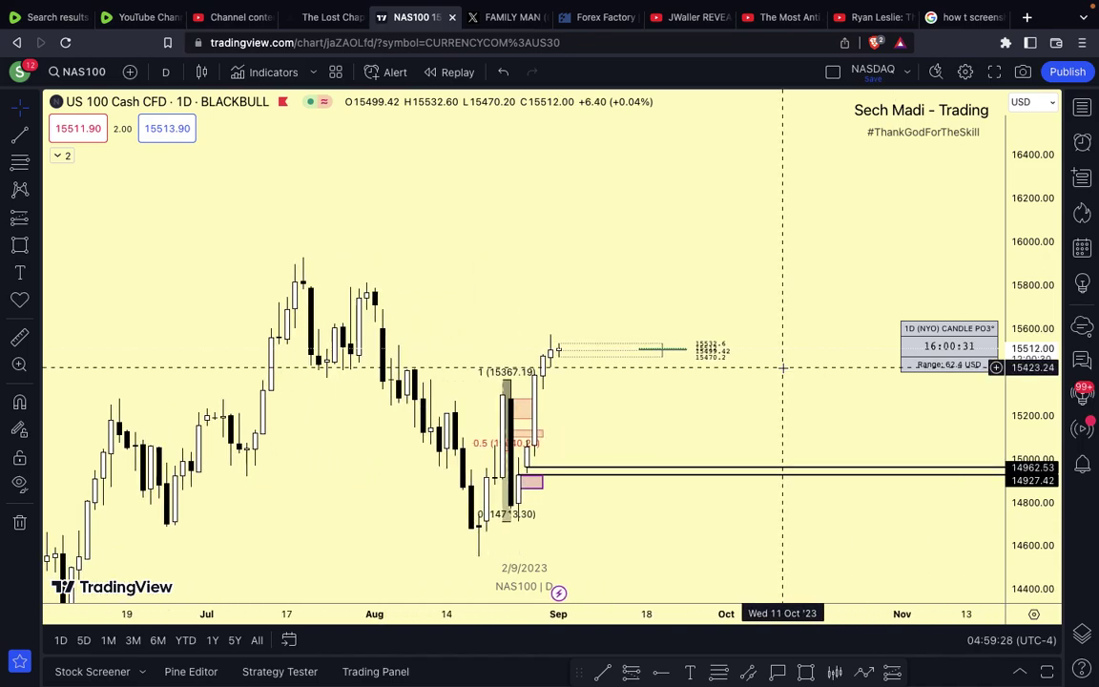
pyautogui.scroll(-1, 783, 367)
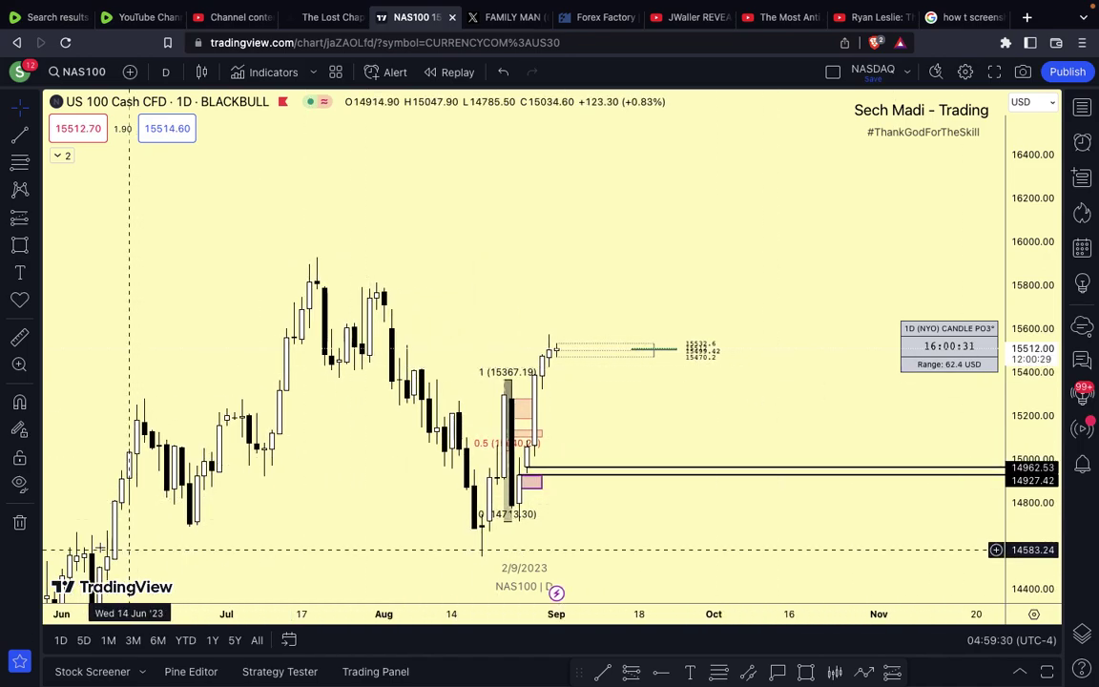
pyautogui.click(20, 522)
pyautogui.click(86, 520)
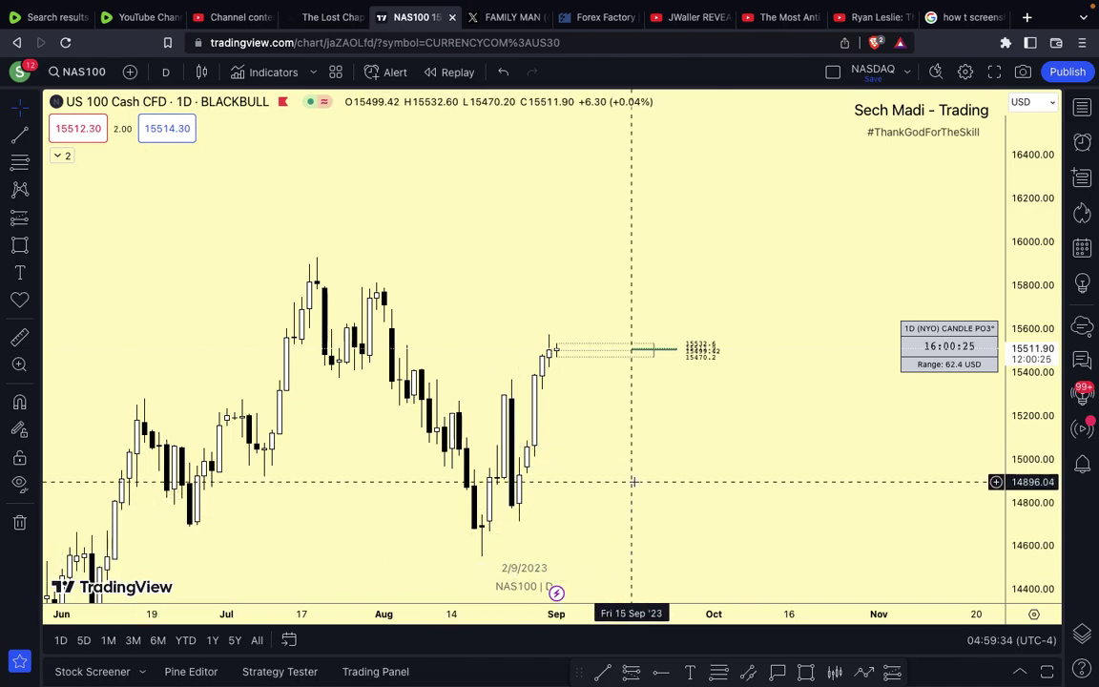
# - Draw a rectangle zone from about 14755 to 14885 on the daily NAS100 chart, spanning 18 Aug to 20 Sep
pyautogui.scroll(3, 634, 481)
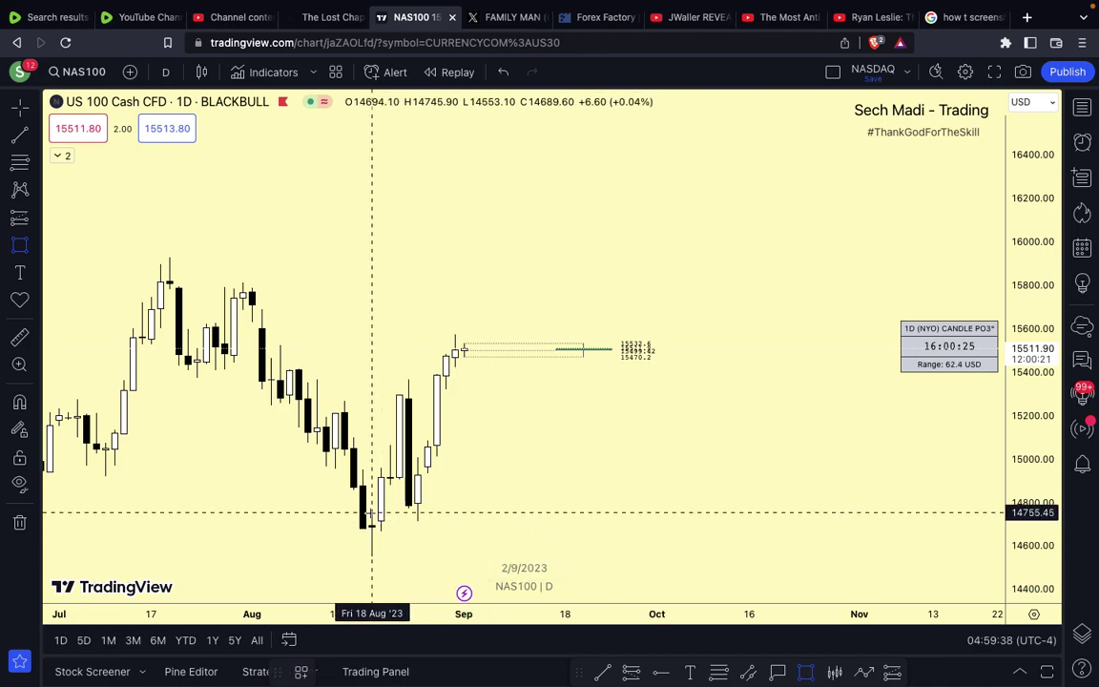
pyautogui.moveTo(381, 512)
pyautogui.mouseDown()
pyautogui.moveTo(567, 491)
pyautogui.moveTo(583, 478)
pyautogui.mouseUp()
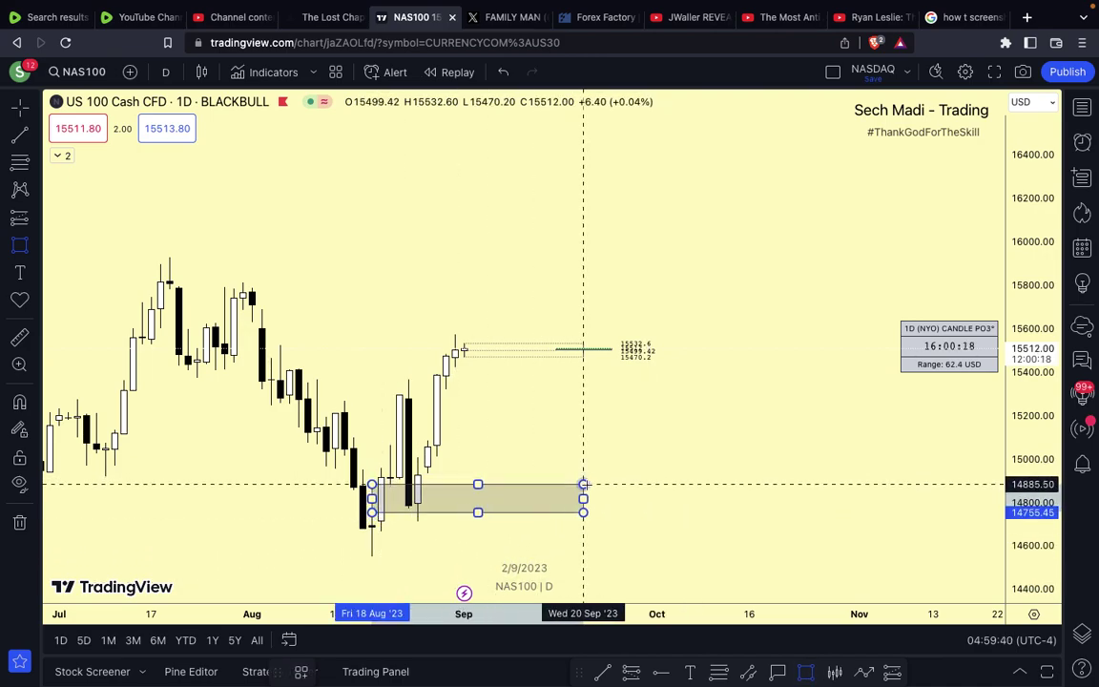
pyautogui.click(539, 447)
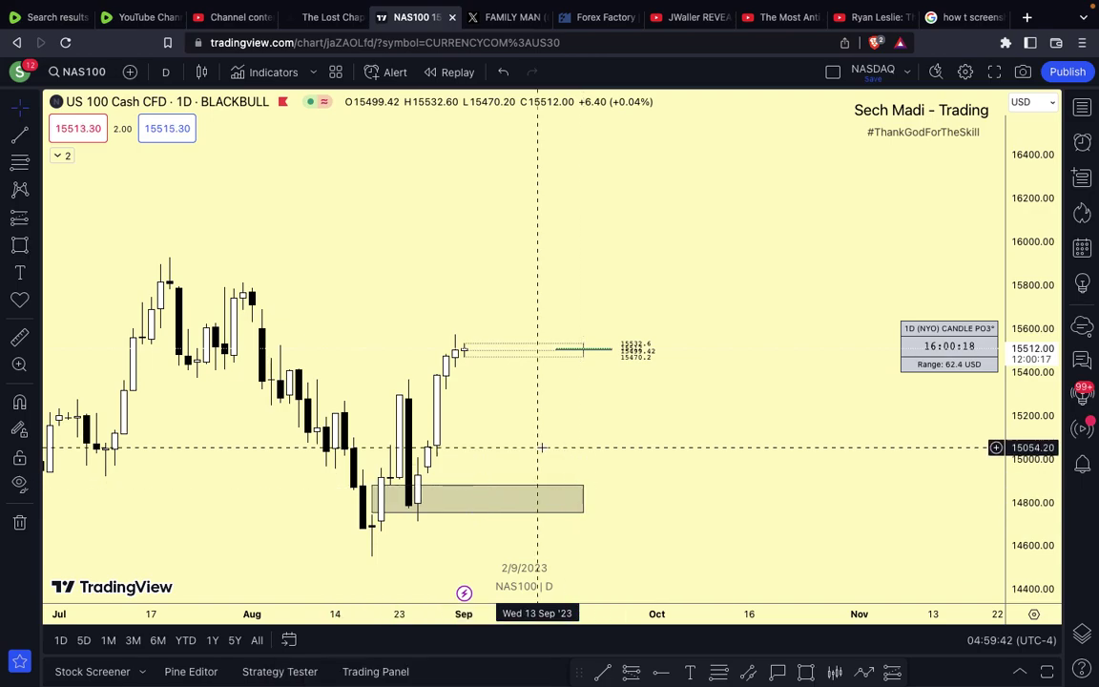
# - Draw a horizontal dashed trend line at 14685.16 from the 26 Jun low to the mid-August low
pyautogui.scroll(-4, 532, 449)
pyautogui.moveTo(520, 473); pyautogui.dragTo(489, 429)
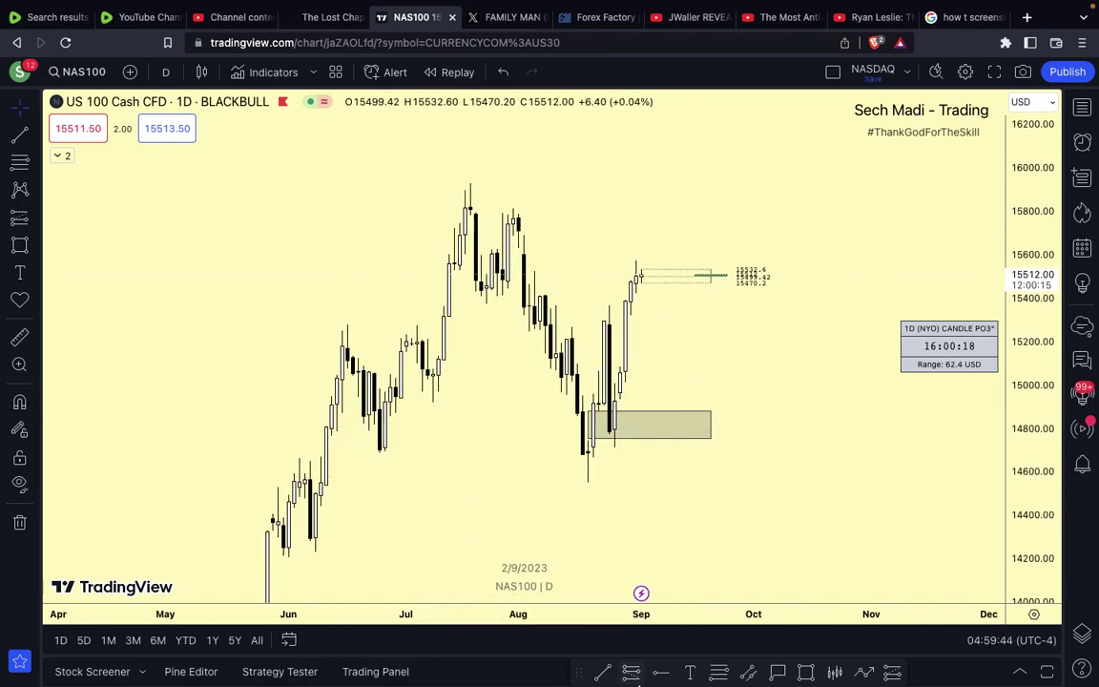
pyautogui.click(379, 455)
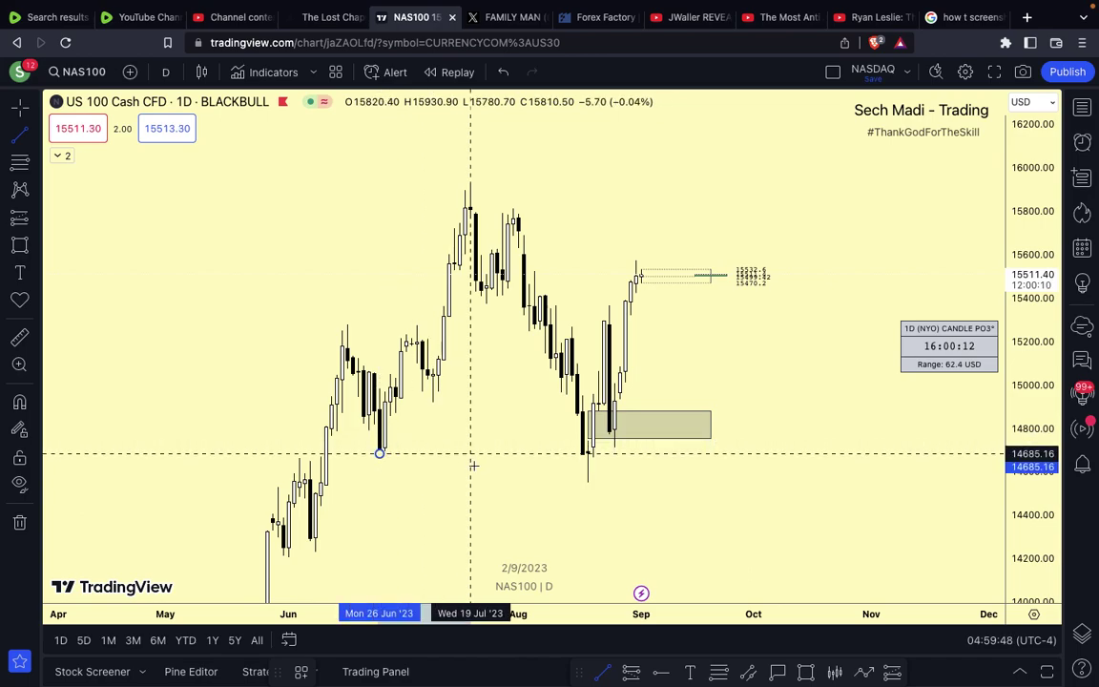
pyautogui.click(584, 475)
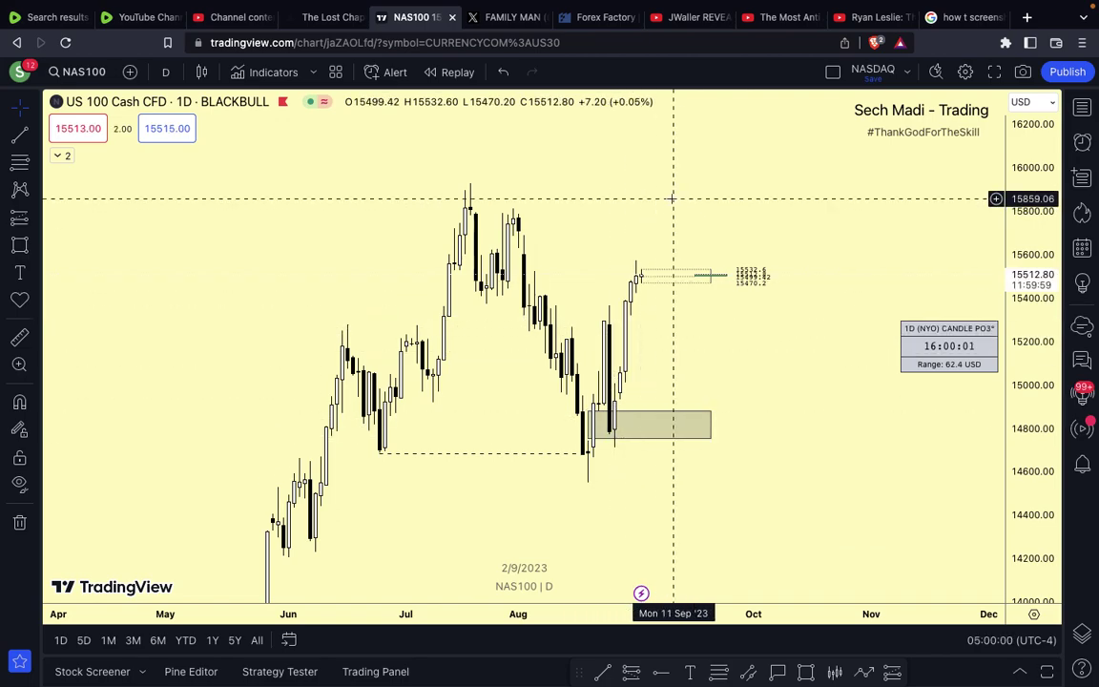
# - Draw two horizontal rays on the daily NAS100 chart at 15604.68 and 15711.03, starting from the early-August candles
pyautogui.scroll(5, 632, 314)
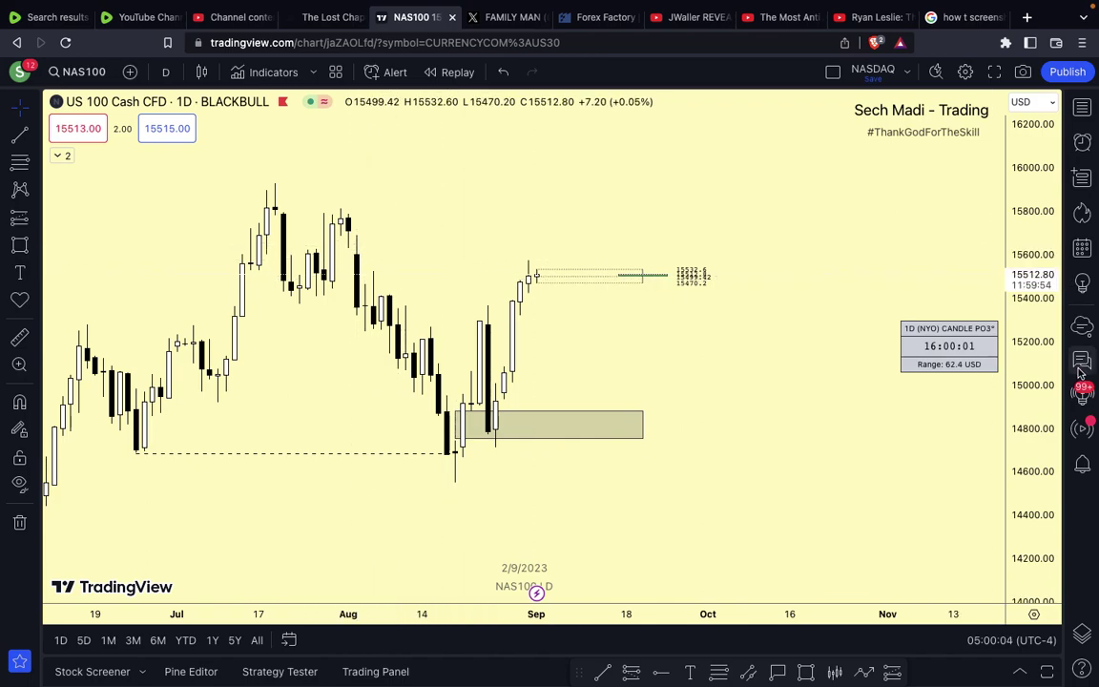
pyautogui.moveTo(493, 253); pyautogui.dragTo(563, 263)
pyautogui.click(661, 673)
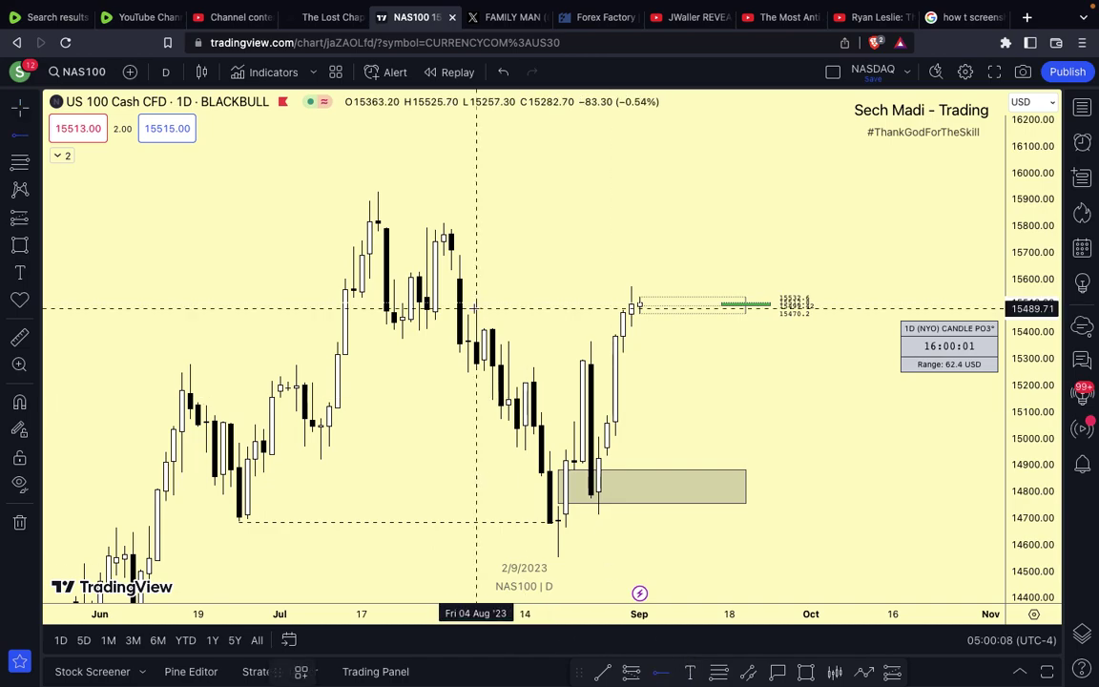
pyautogui.click(460, 279)
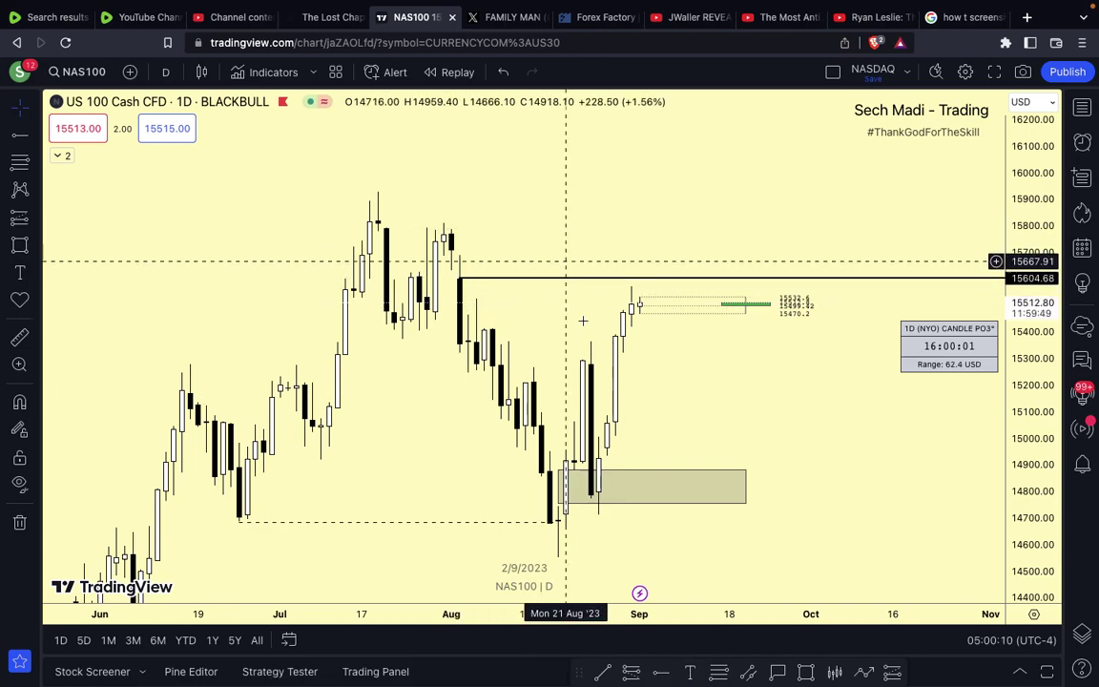
pyautogui.click(661, 675)
pyautogui.click(452, 250)
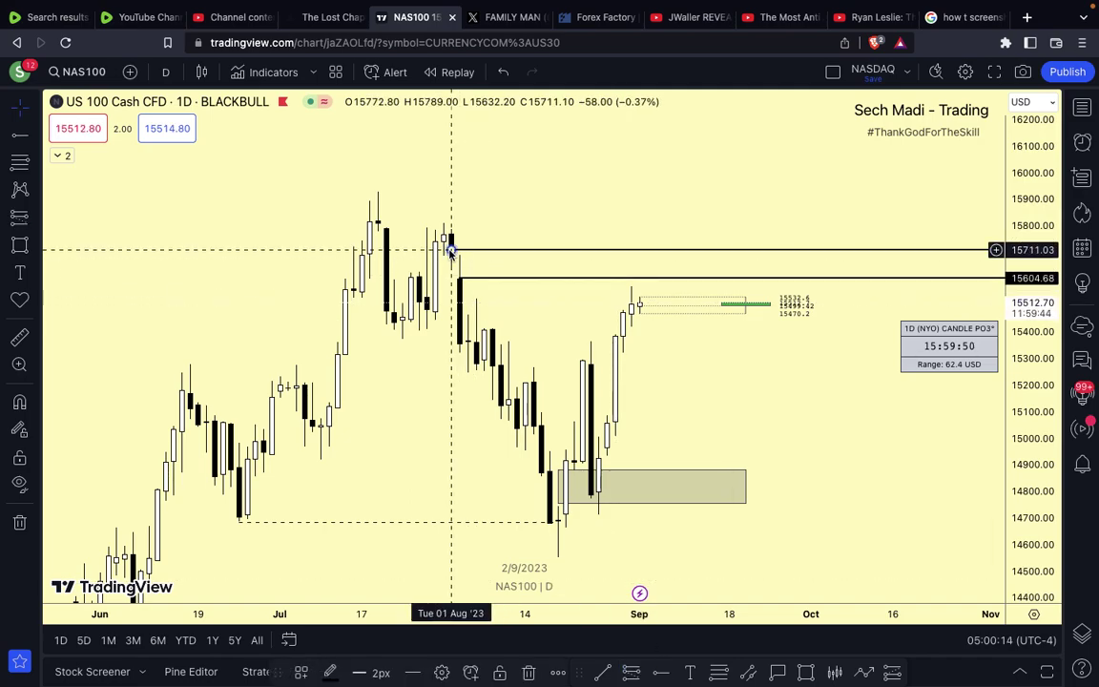
# - Switch NAS100 to the weekly timeframe and draw a rectangle zone from about 16060 to 16307, spanning 27 Dec 2021 to 15 Jan 2024
pyautogui.press('w')
pyautogui.press('Return')
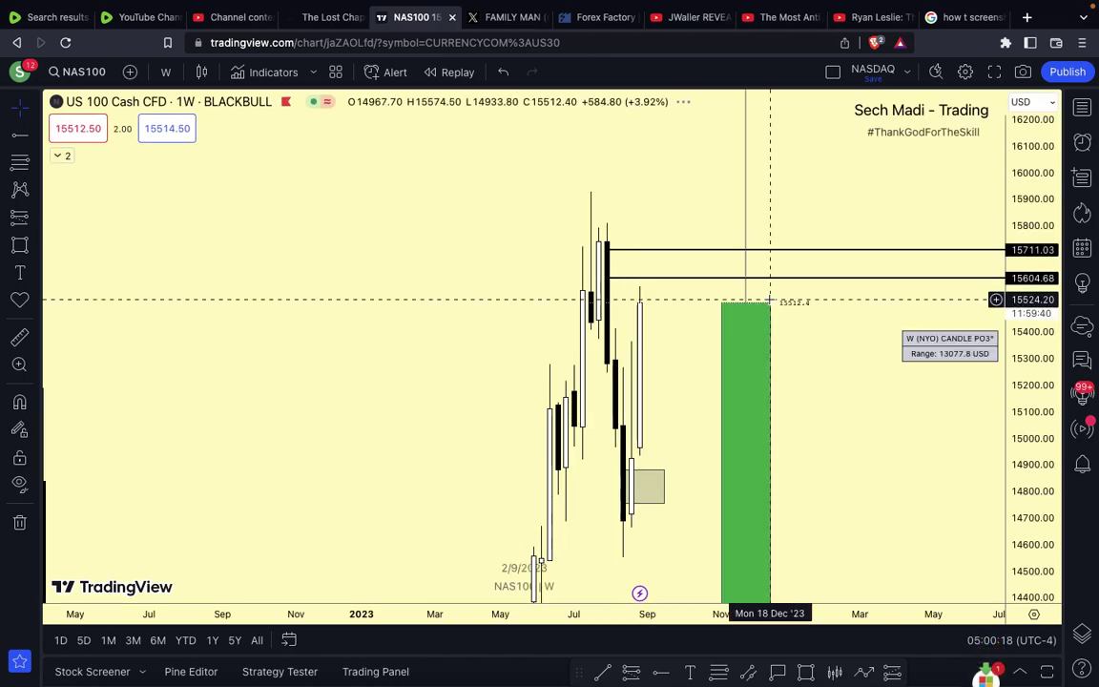
pyautogui.moveTo(1037, 176); pyautogui.dragTo(1019, 676)
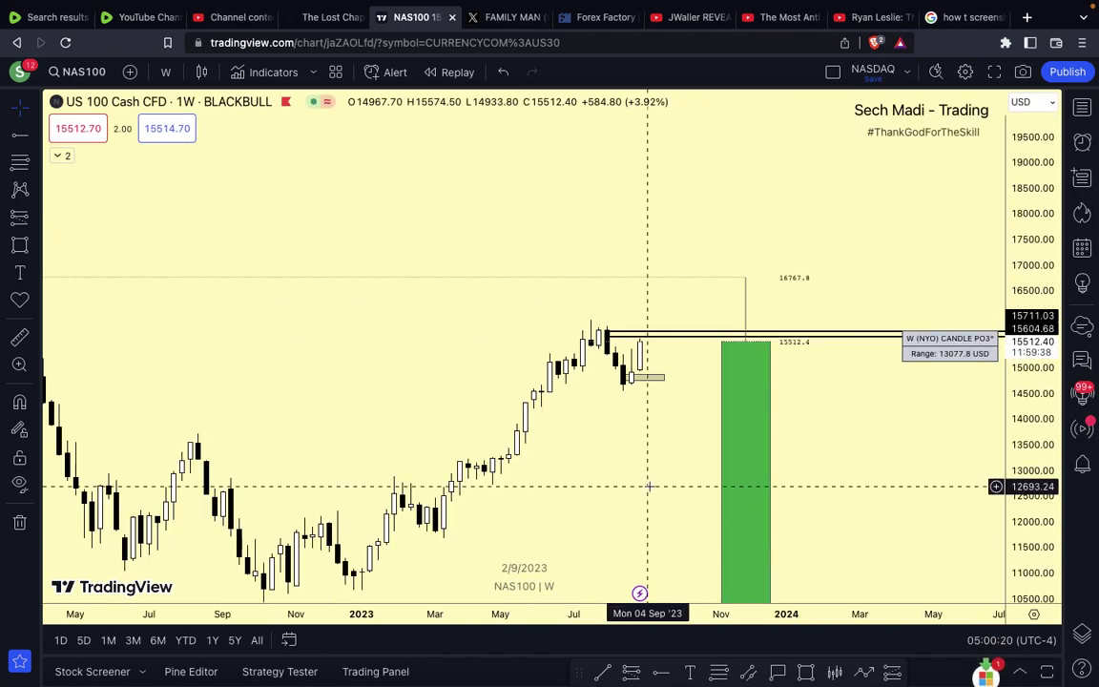
pyautogui.scroll(-5, 649, 487)
pyautogui.scroll(2, 649, 487)
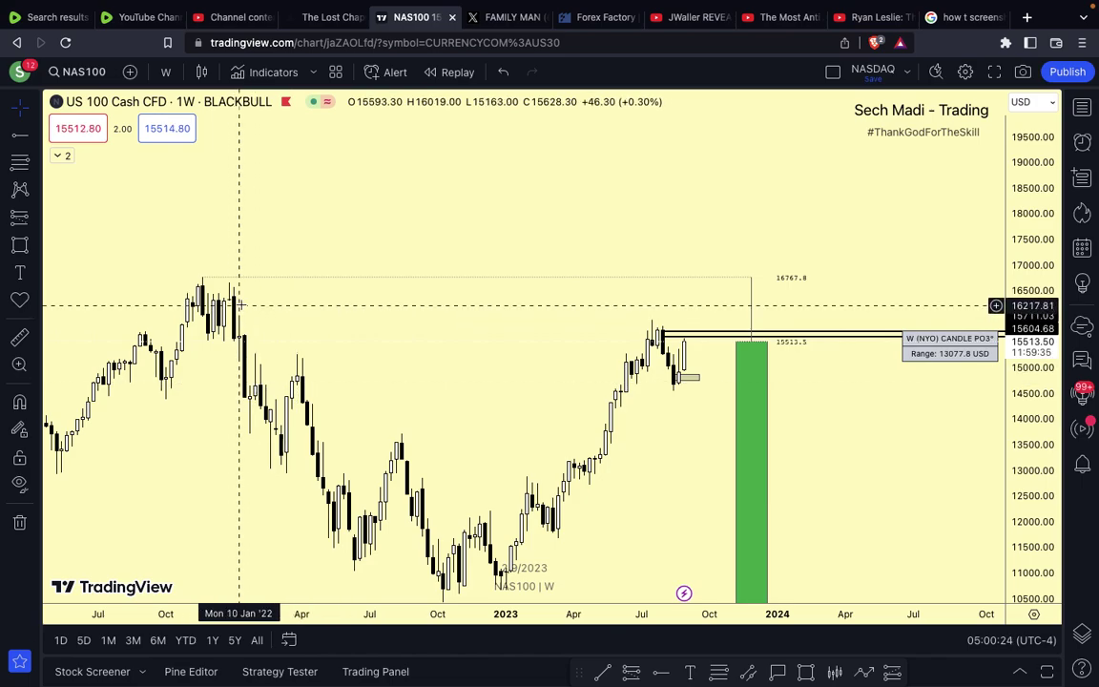
pyautogui.click(806, 674)
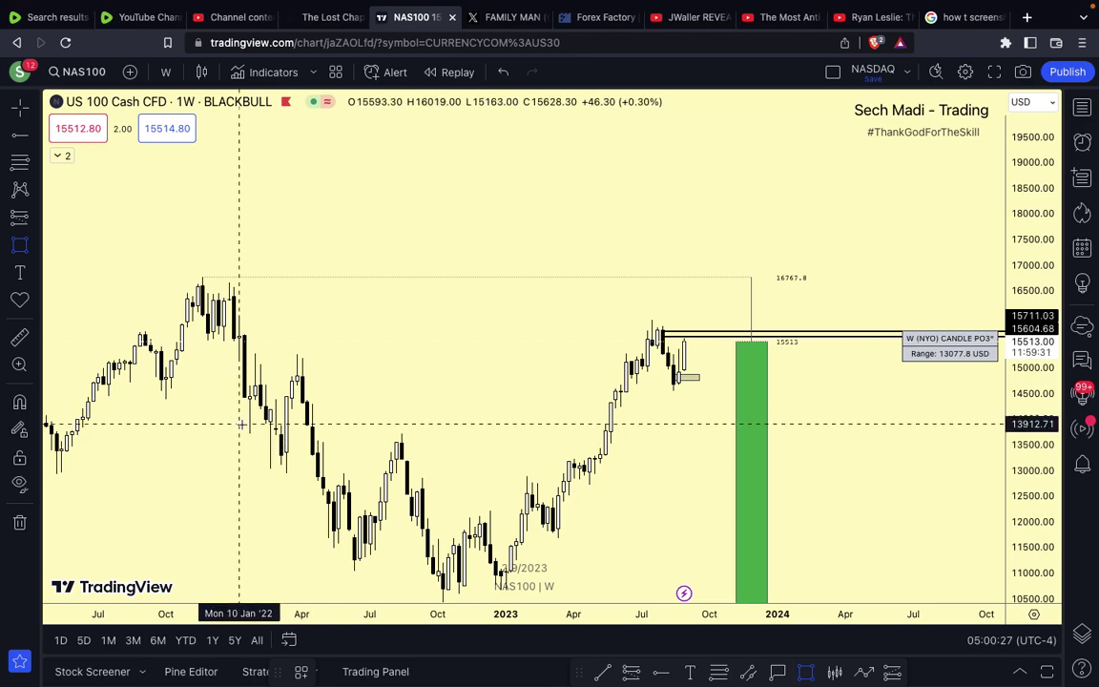
pyautogui.click(229, 301)
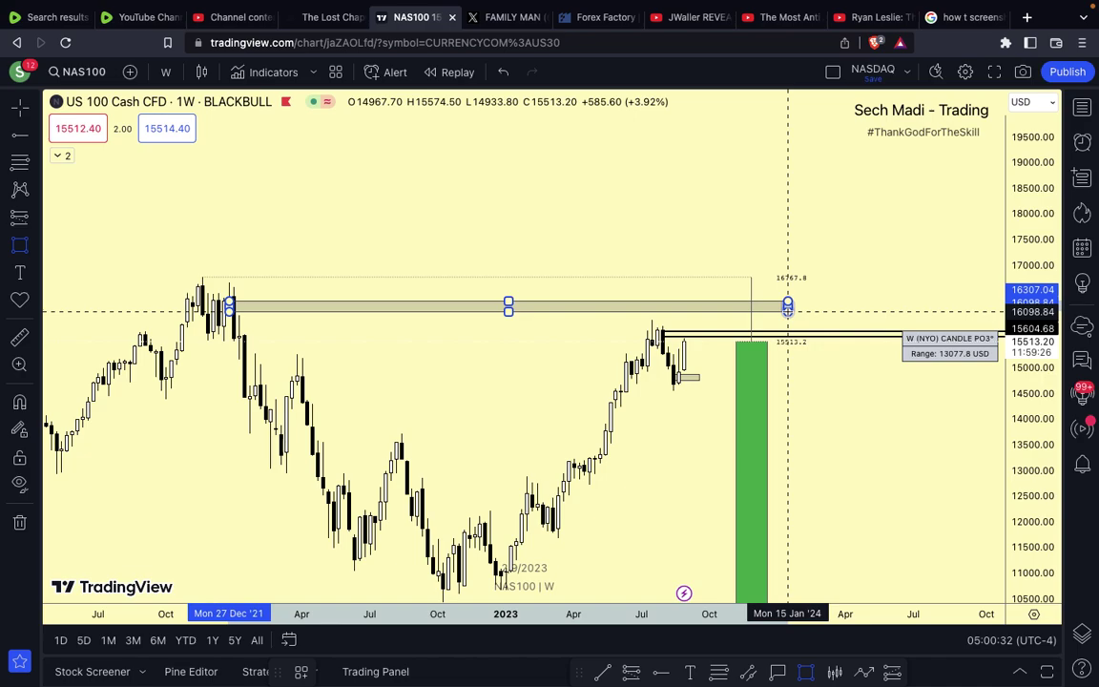
pyautogui.click(788, 306)
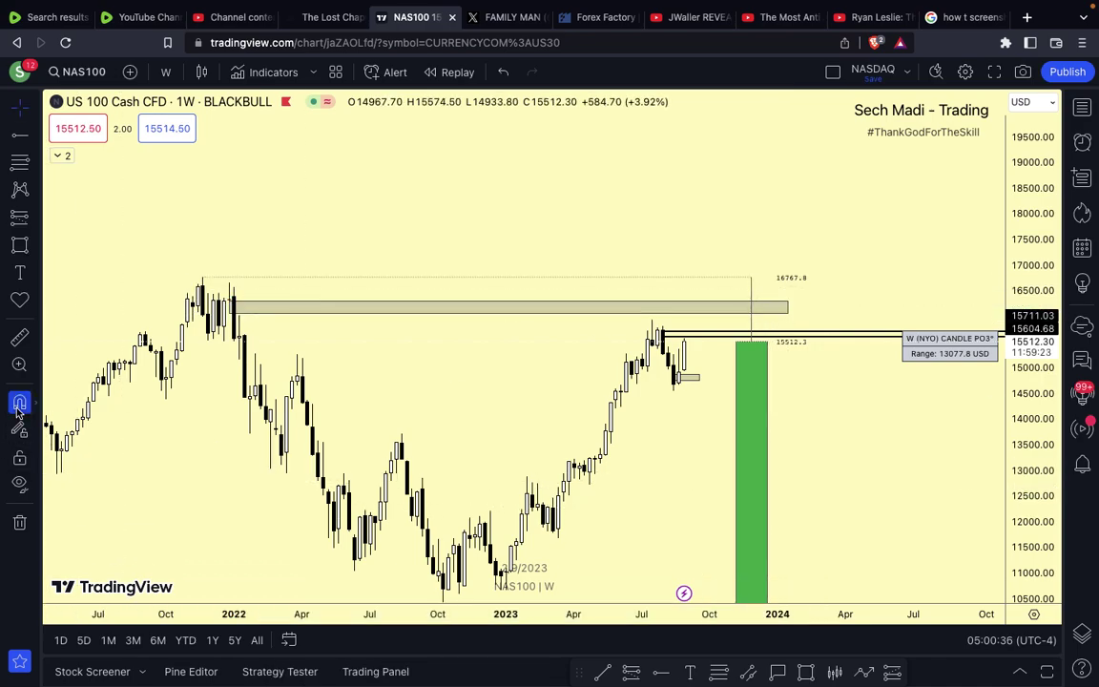
# - Place a blue magnet icon over the right end of the weekly zone, near 29 Jan 2024
pyautogui.click(35, 303)
pyautogui.click(52, 242)
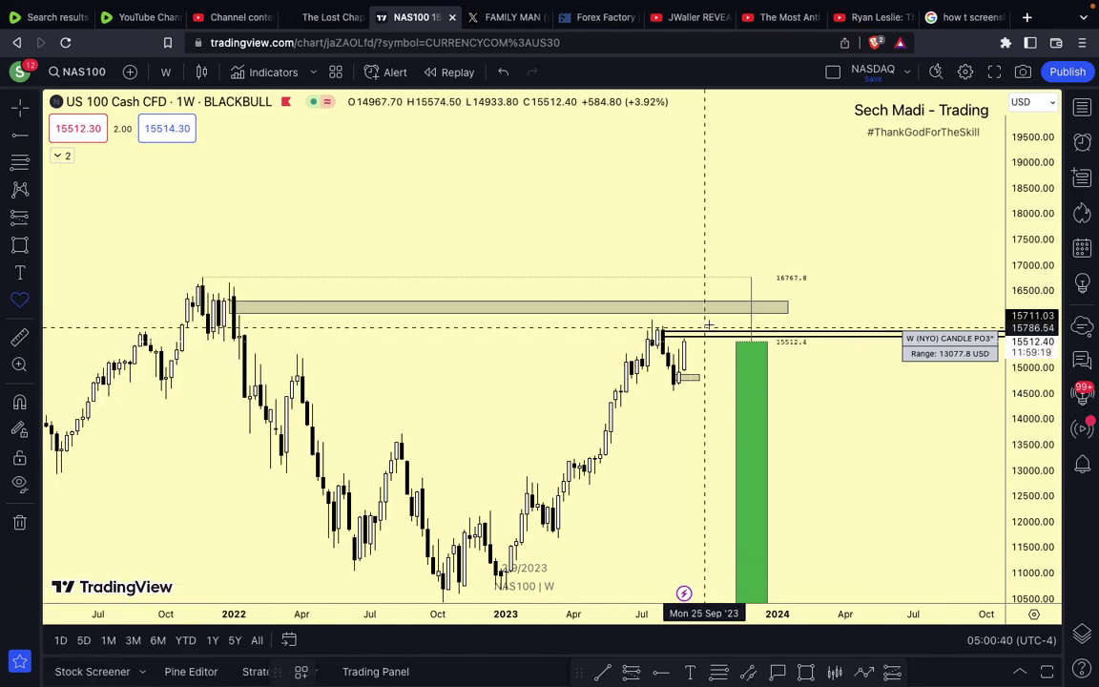
pyautogui.click(793, 308)
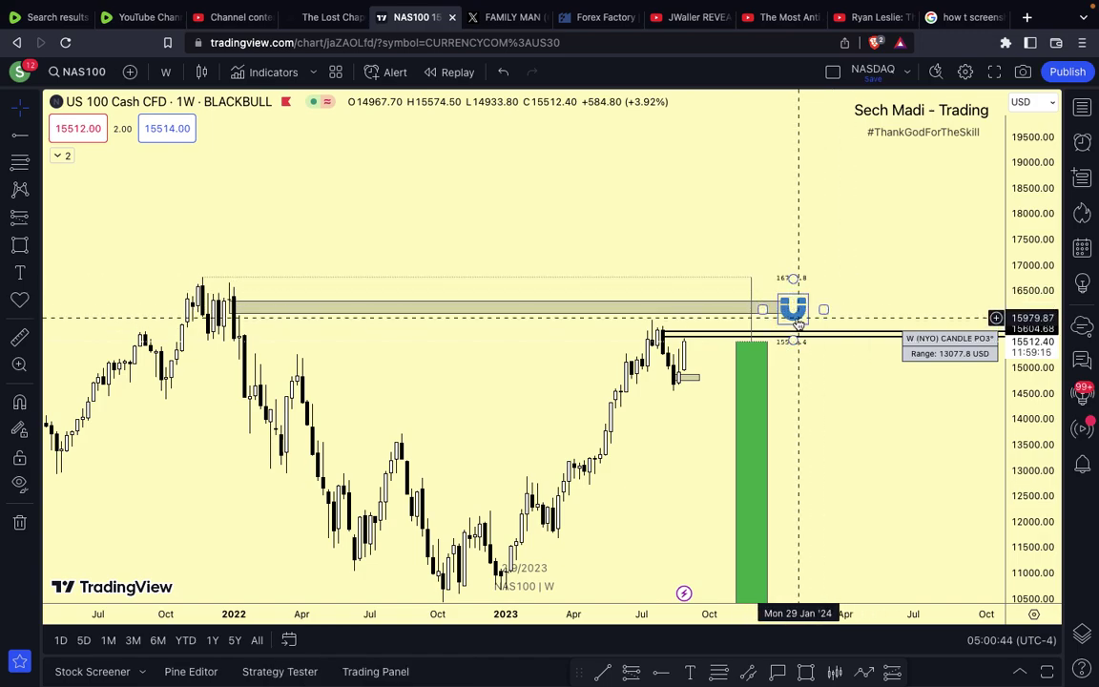
pyautogui.moveTo(798, 324); pyautogui.dragTo(804, 324)
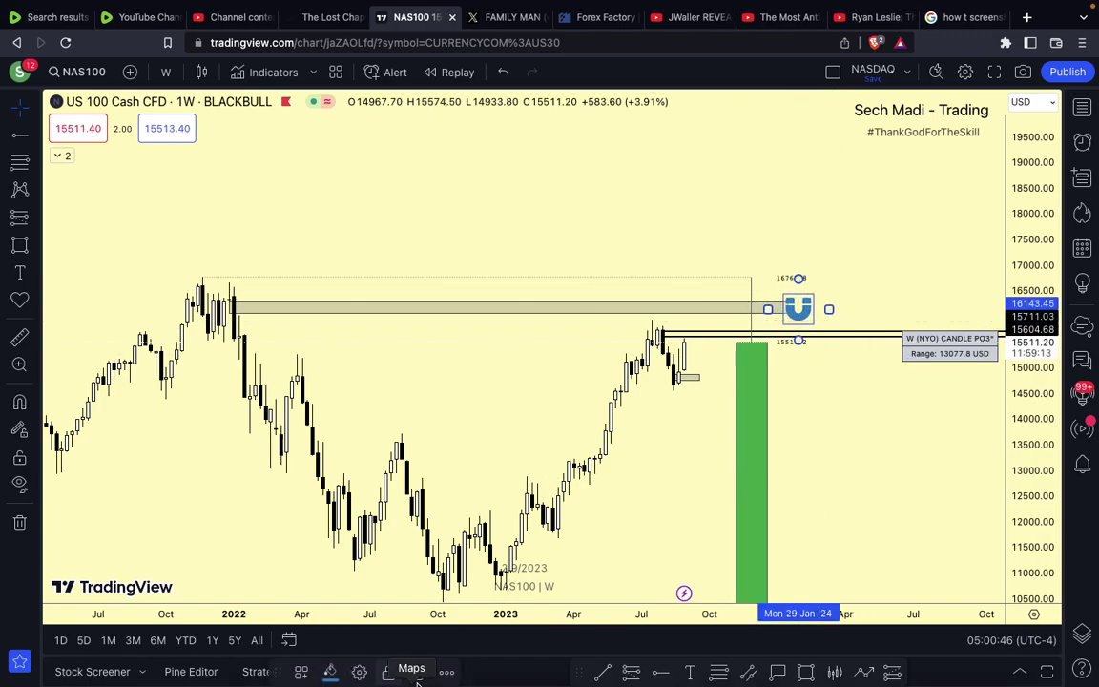
pyautogui.click(303, 676)
pyautogui.click(284, 595)
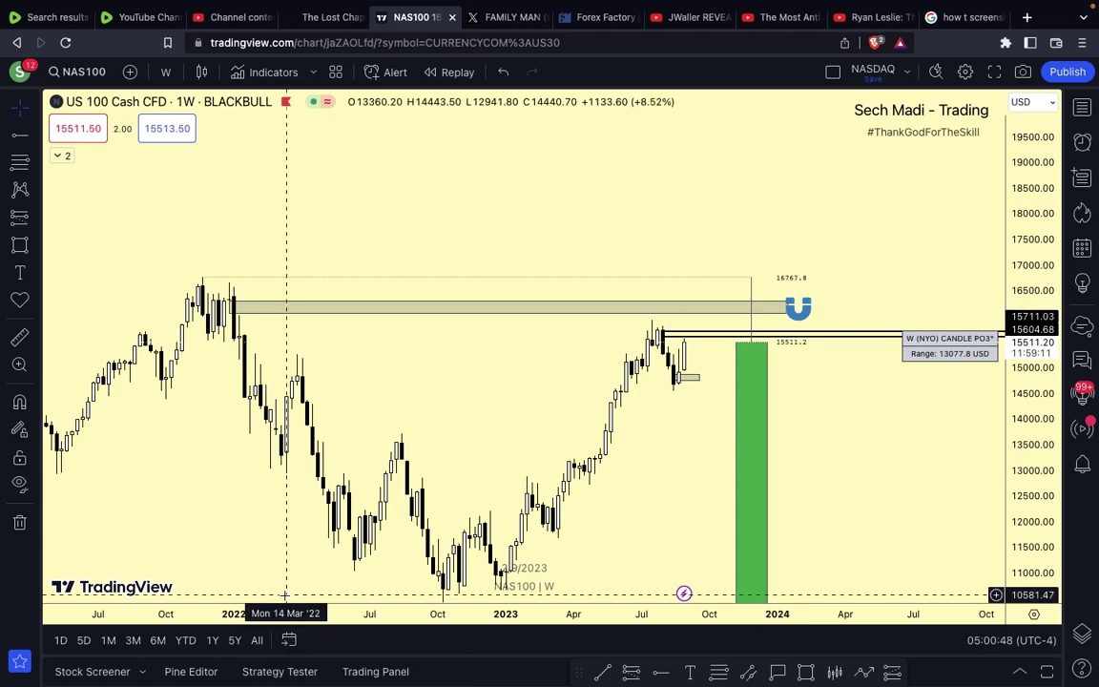
# - Switch NAS100 to the 1-day timeframe and draw a rectangle zone from about 15088 to 15325, spanning 28 Aug to 2 Oct
pyautogui.write('1D')
pyautogui.press('Return')
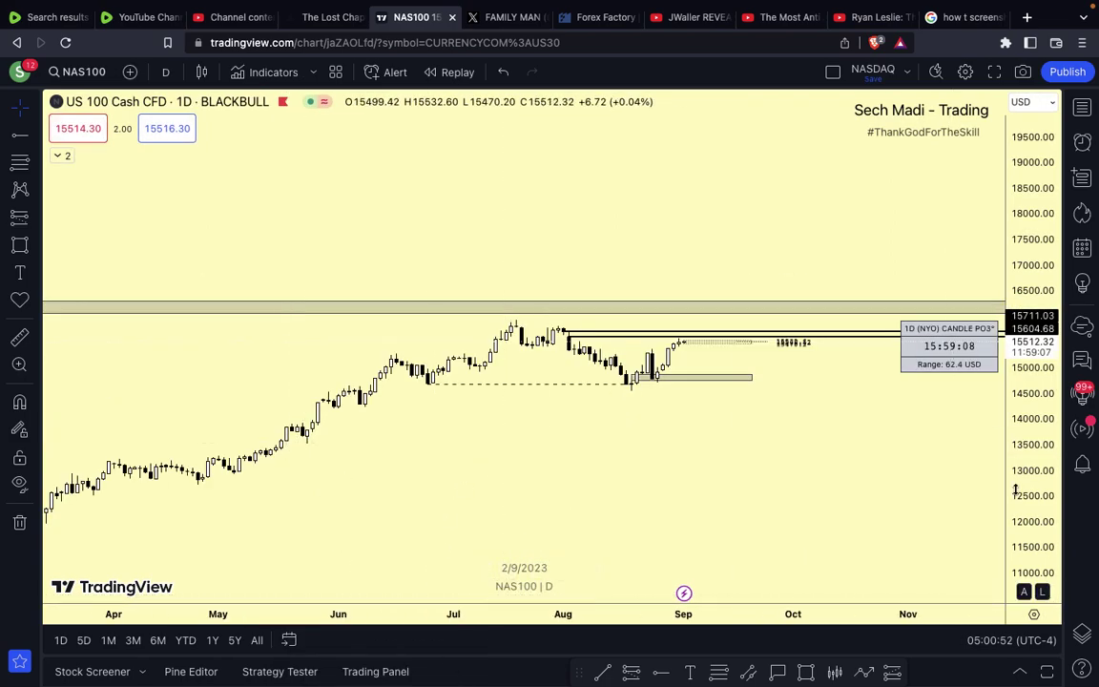
pyautogui.moveTo(1043, 506); pyautogui.dragTo(975, 5)
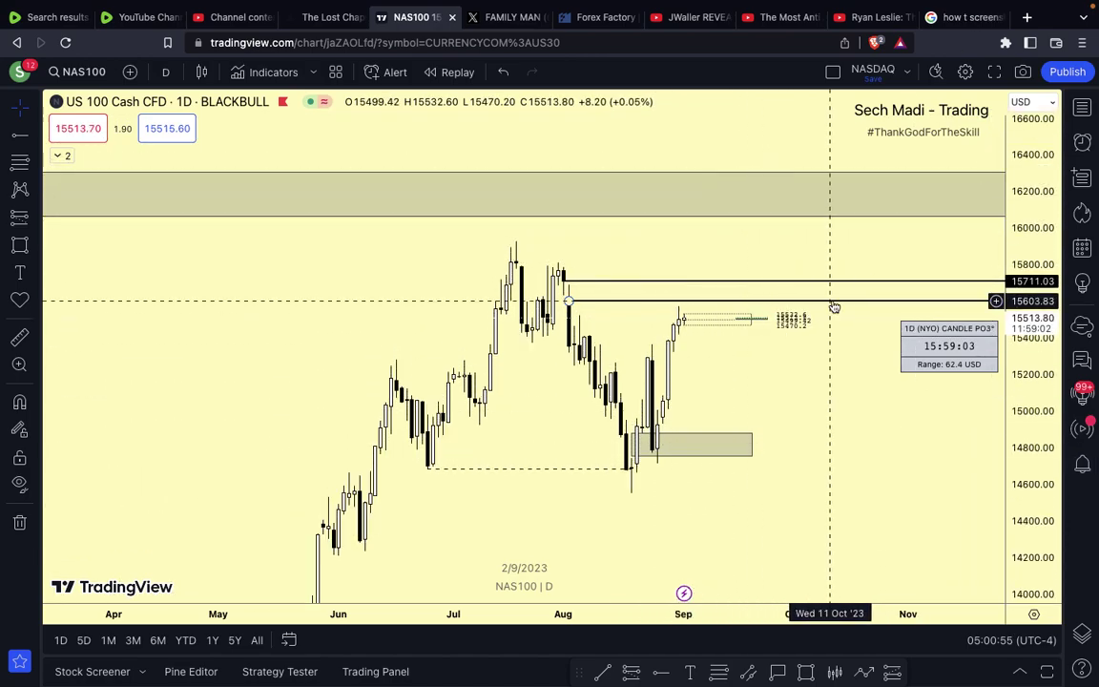
pyautogui.moveTo(850, 466); pyautogui.dragTo(794, 523)
pyautogui.scroll(2, 797, 526)
pyautogui.scroll(1, 796, 525)
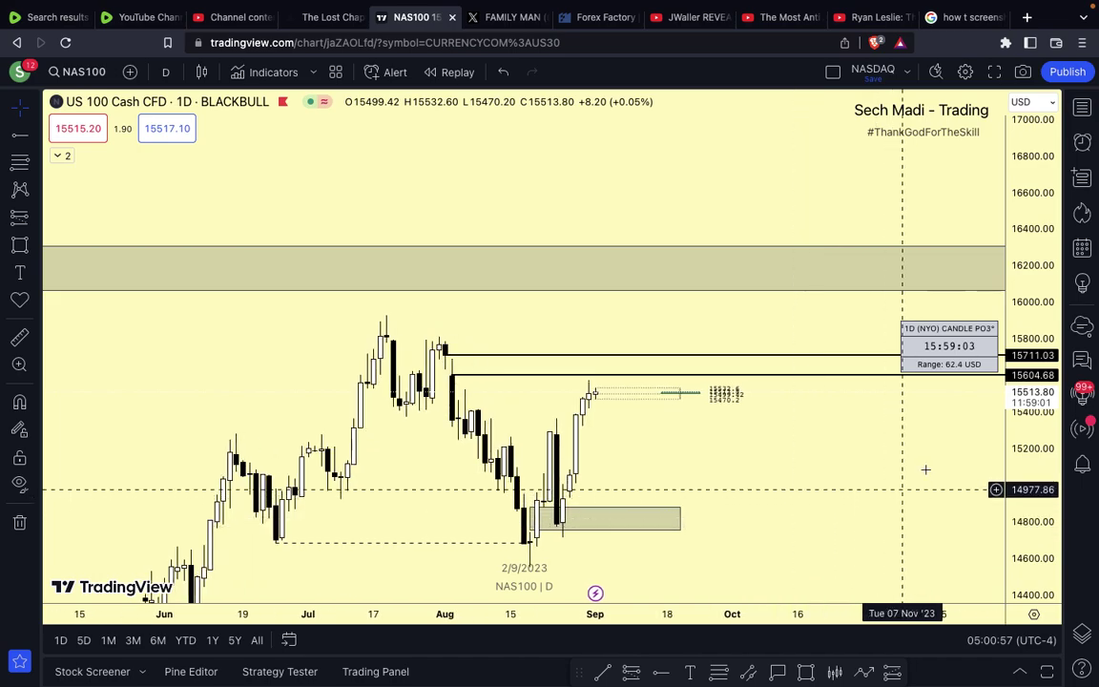
pyautogui.moveTo(1031, 486); pyautogui.dragTo(1027, 372)
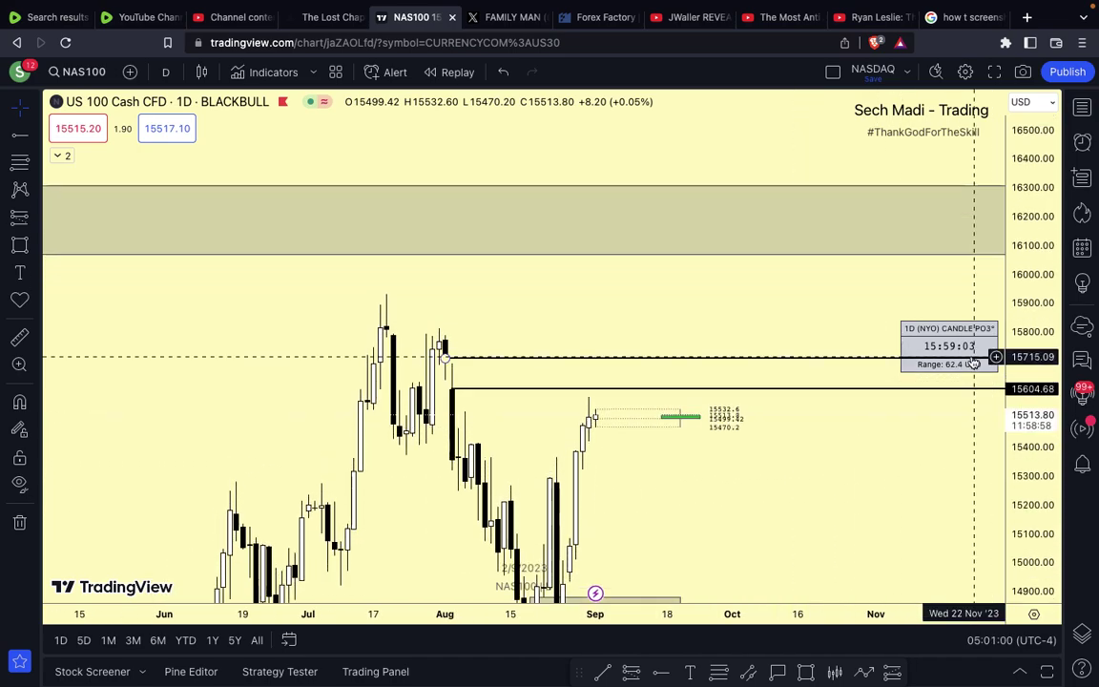
pyautogui.moveTo(855, 505); pyautogui.dragTo(824, 360)
pyautogui.scroll(1, 822, 360)
pyautogui.scroll(1, 820, 359)
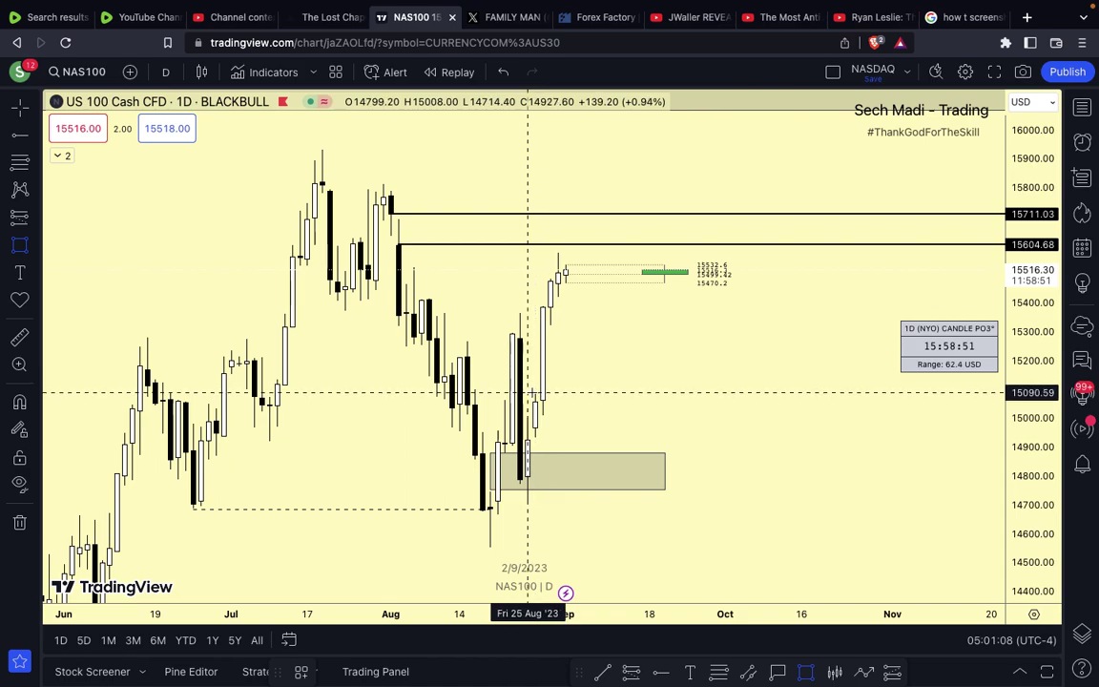
pyautogui.moveTo(536, 393); pyautogui.dragTo(725, 328)
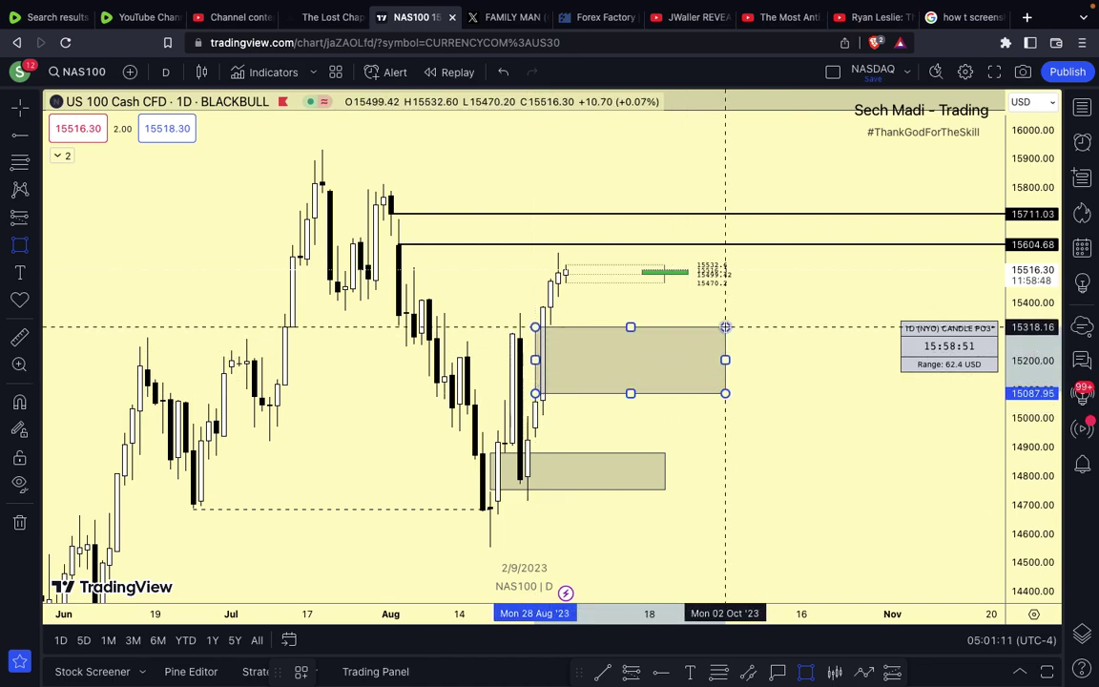
pyautogui.click(915, 324)
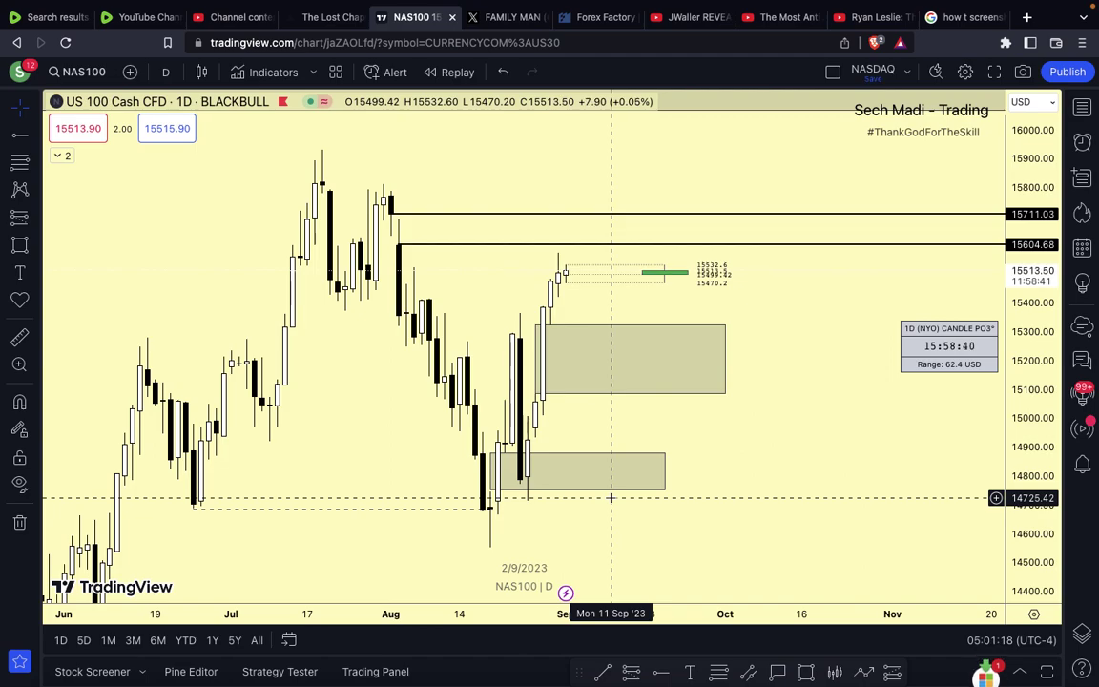
# - Set the NAS100 timeframe to 4 hours and bring the August price action and both lower zones into view
pyautogui.moveTo(750, 486); pyautogui.dragTo(720, 486)
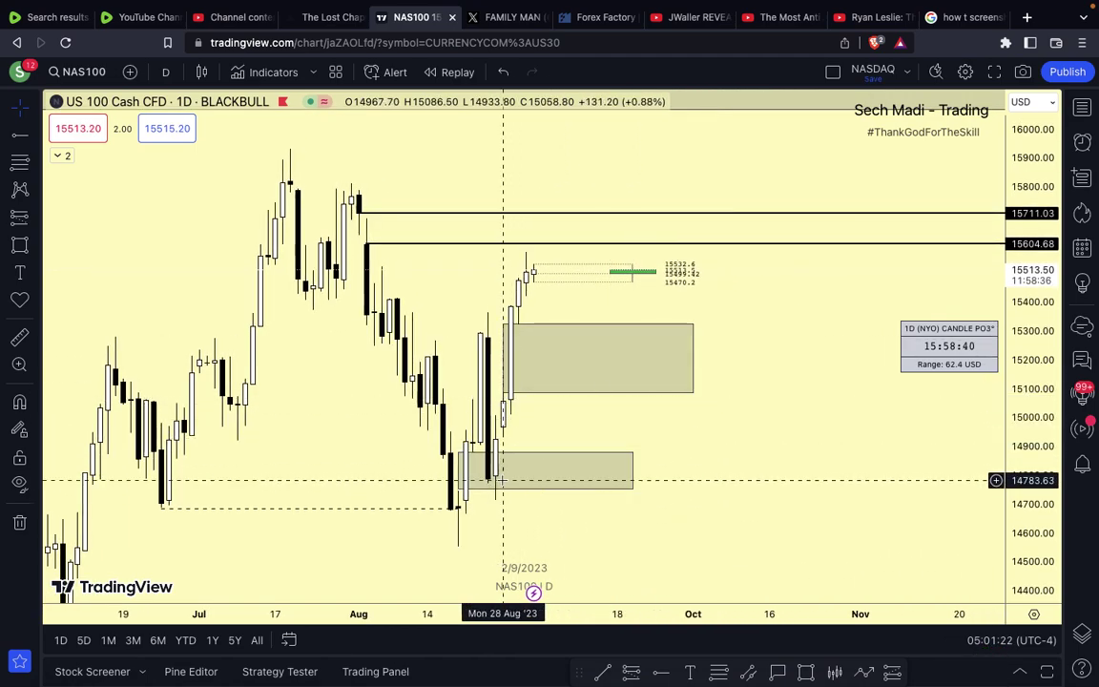
pyautogui.scroll(1, 725, 489)
pyautogui.moveTo(1050, 555); pyautogui.dragTo(1012, 462)
pyautogui.scroll(1, 925, 479)
pyautogui.moveTo(823, 399); pyautogui.dragTo(785, 324)
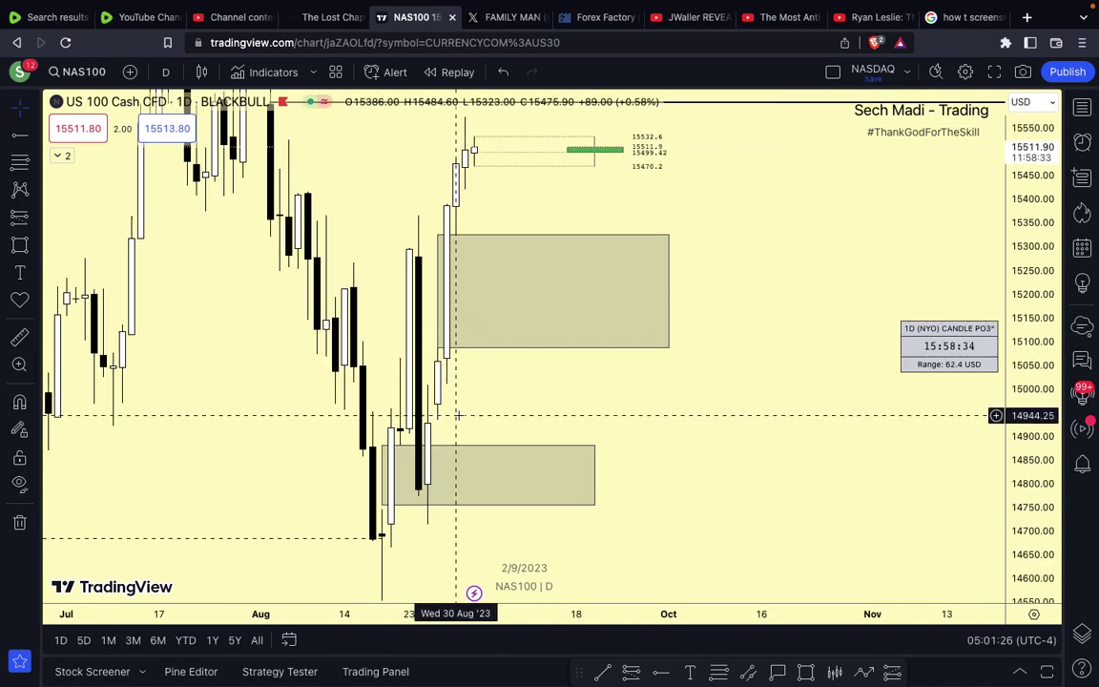
pyautogui.moveTo(483, 398); pyautogui.dragTo(496, 513)
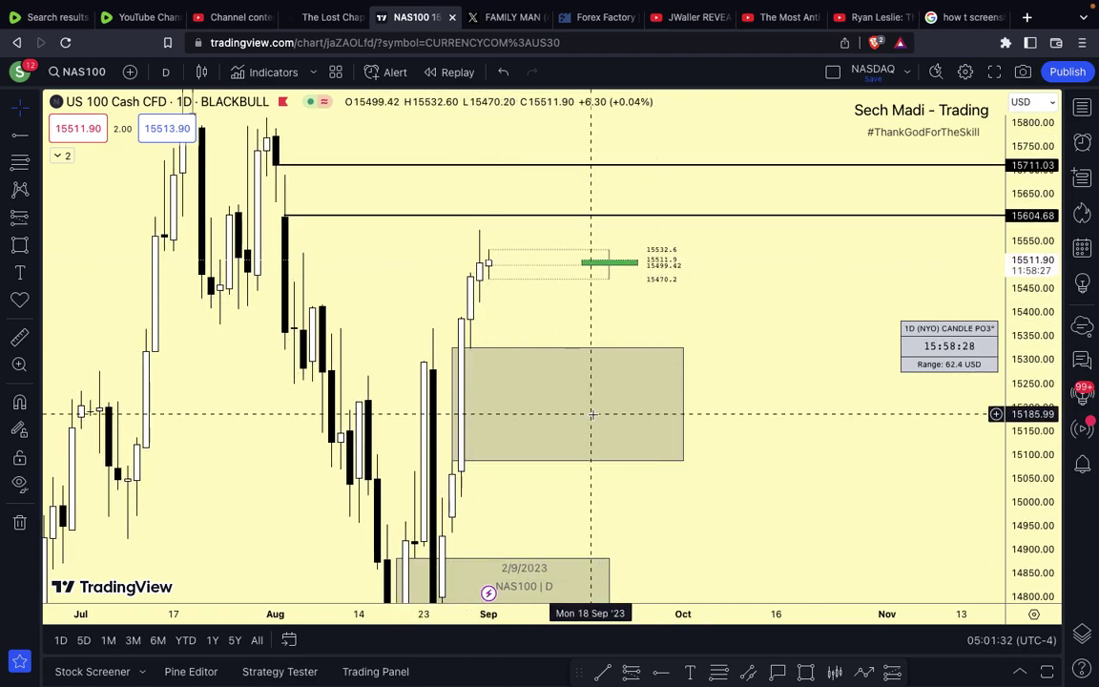
pyautogui.moveTo(462, 446); pyautogui.dragTo(441, 408)
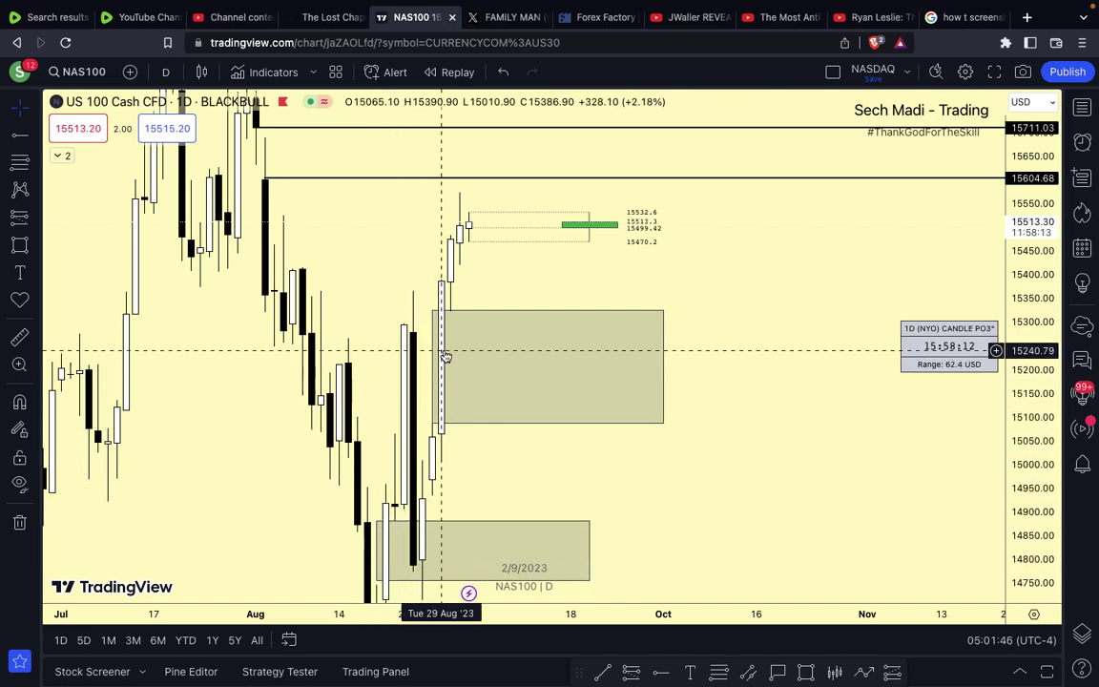
pyautogui.write('4h')
pyautogui.press('Return')
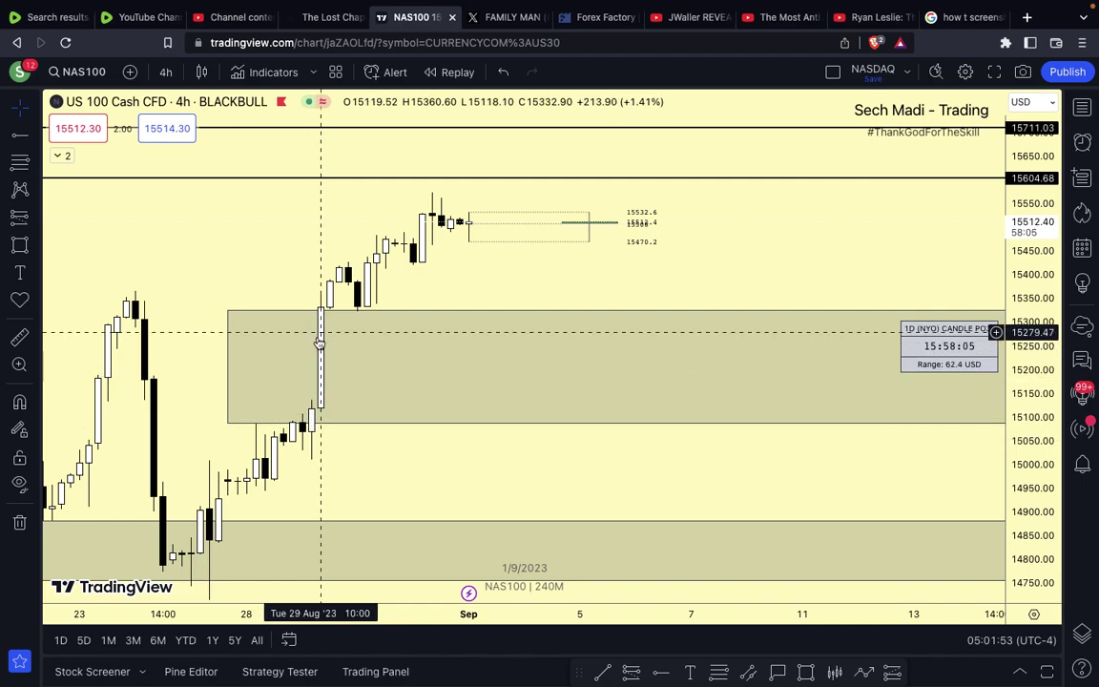
pyautogui.scroll(-3, 433, 427)
pyautogui.scroll(-3, 433, 428)
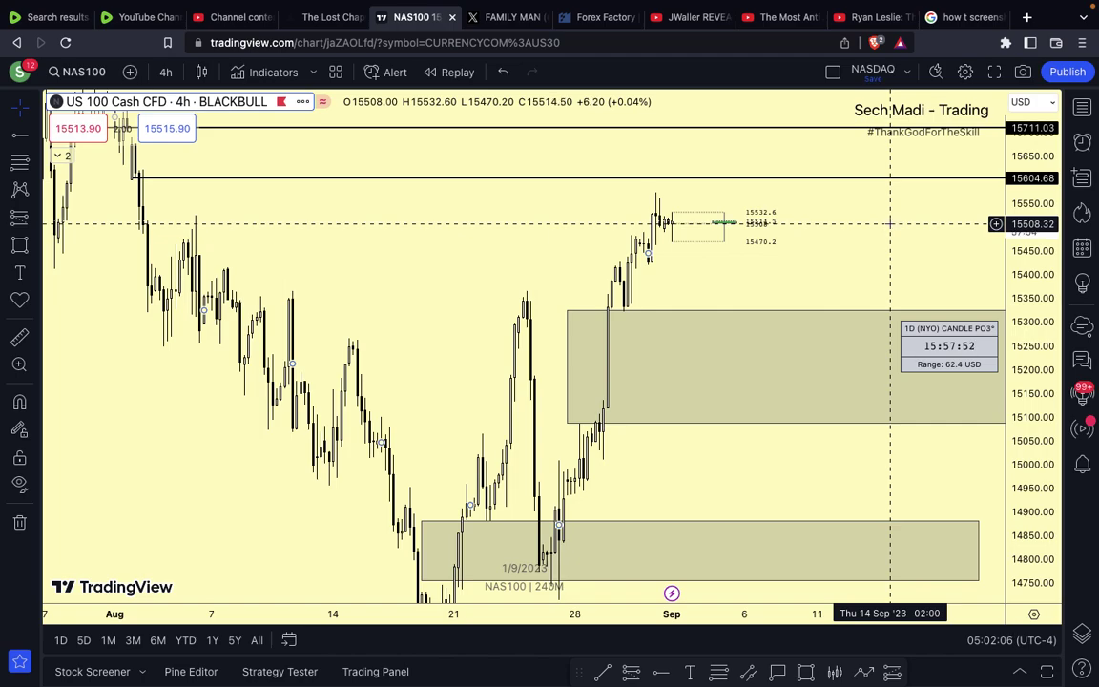
# - Measure the distance from the current price down to the top of the 28 Aug zone, and upward toward the horizontal rays
pyautogui.moveTo(890, 225); pyautogui.dragTo(889, 250)
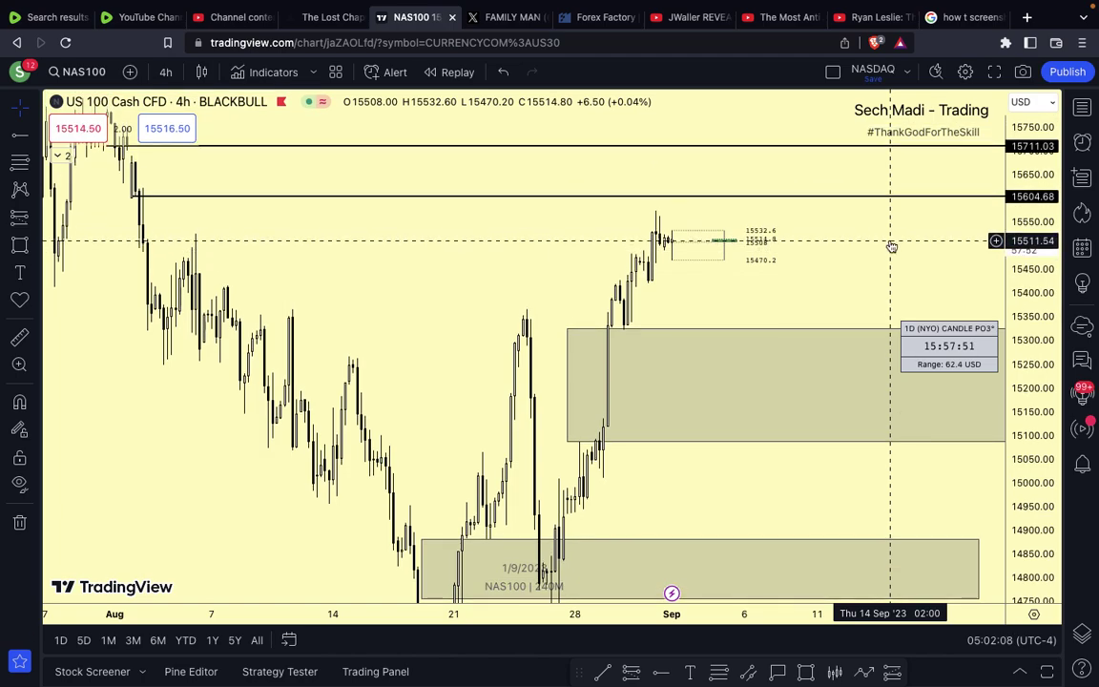
pyautogui.keyDown('shift'); pyautogui.click(889, 240); pyautogui.keyUp('shift')
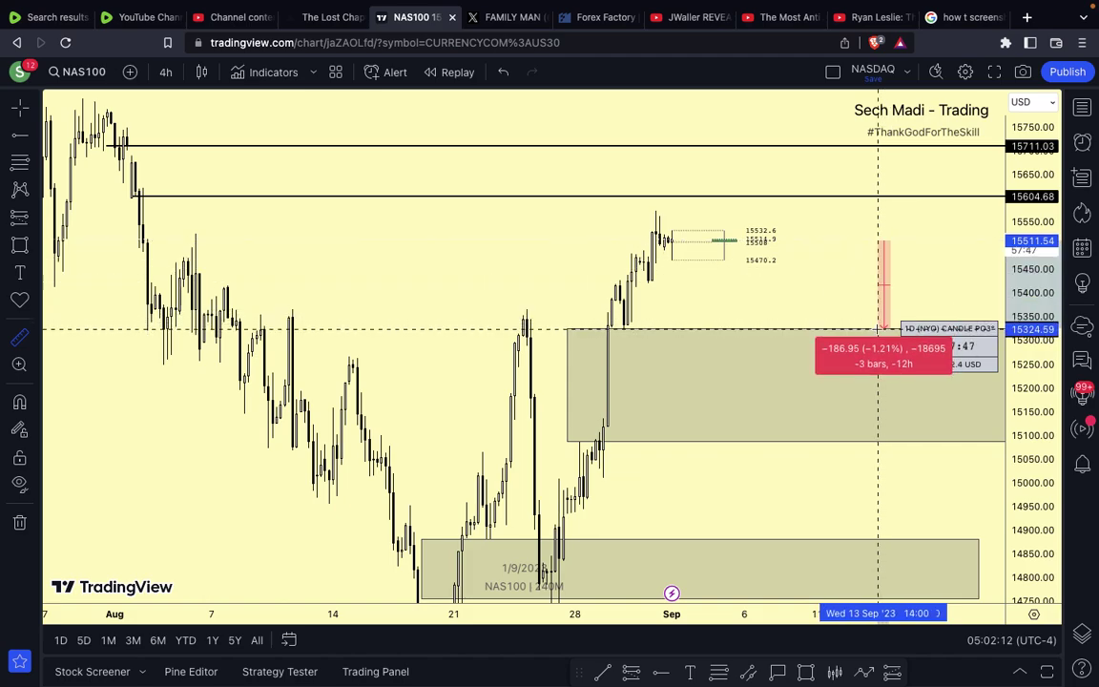
pyautogui.click(811, 275)
pyautogui.moveTo(810, 275); pyautogui.dragTo(825, 412)
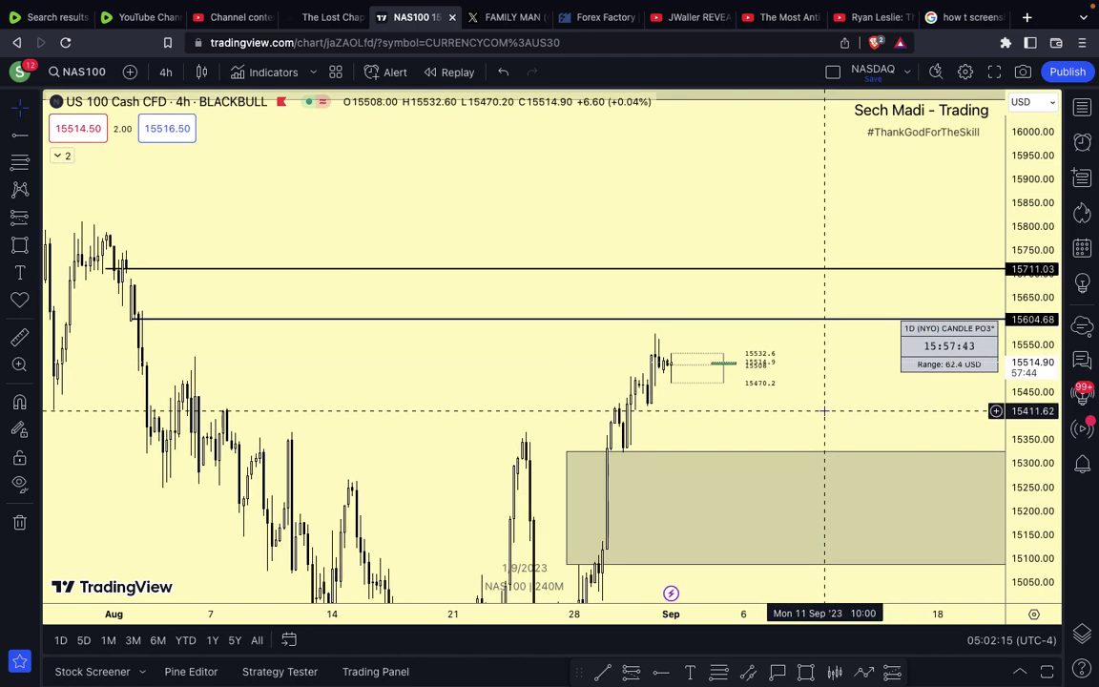
pyautogui.keyDown('shift'); pyautogui.click(811, 361); pyautogui.keyUp('shift')
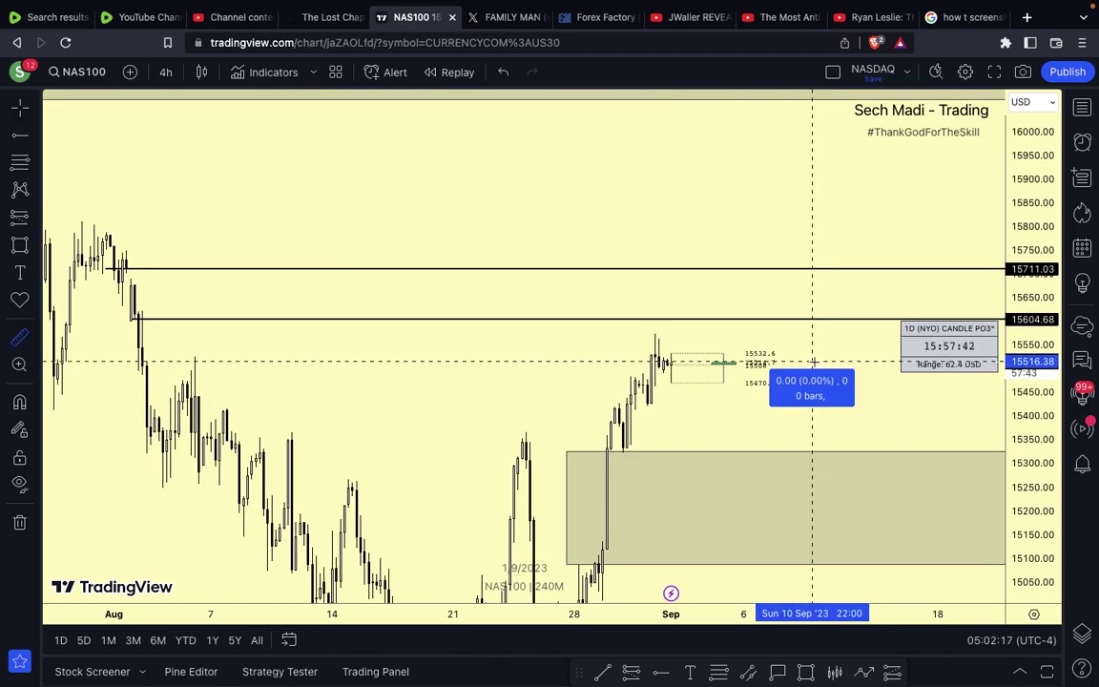
pyautogui.click(809, 287)
# - Set the NAS100 timeframe to 1 hour
pyautogui.moveTo(692, 199); pyautogui.dragTo(775, 209)
pyautogui.moveTo(880, 391); pyautogui.dragTo(808, 386)
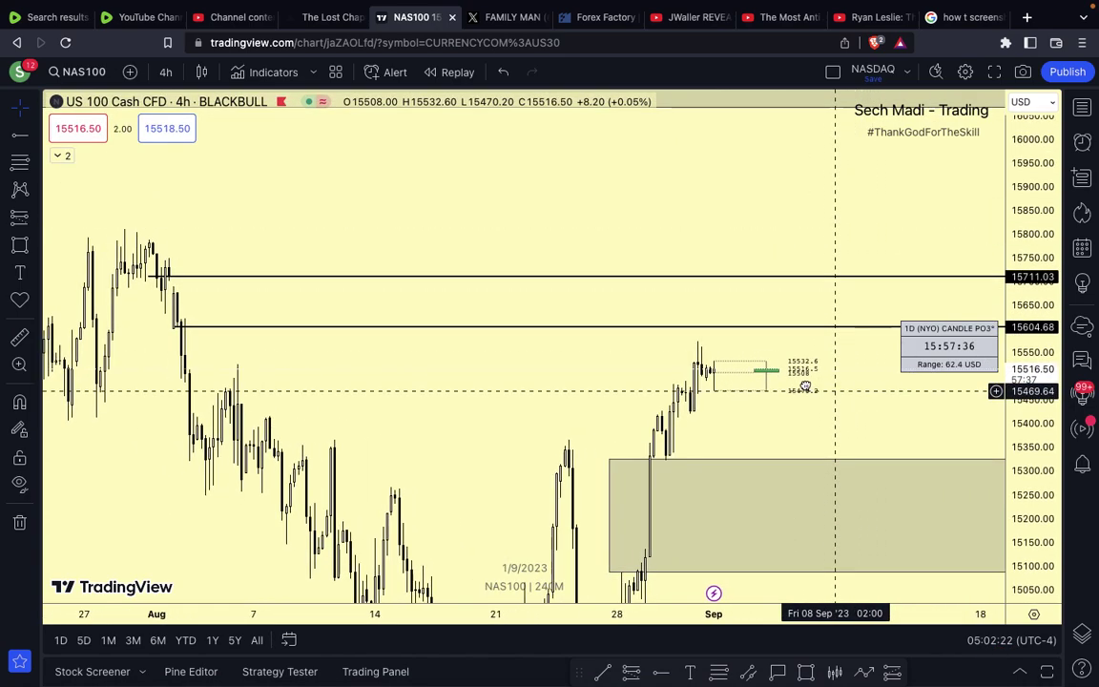
pyautogui.write('60')
pyautogui.press('Return')
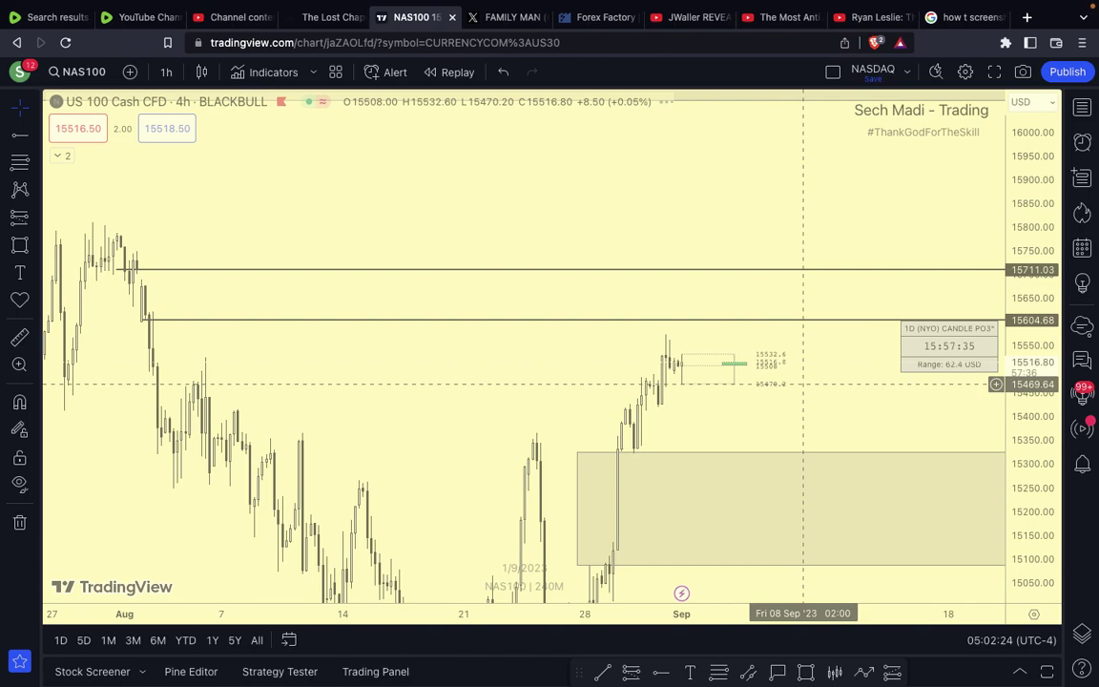
pyautogui.hscroll(2, 804, 385)
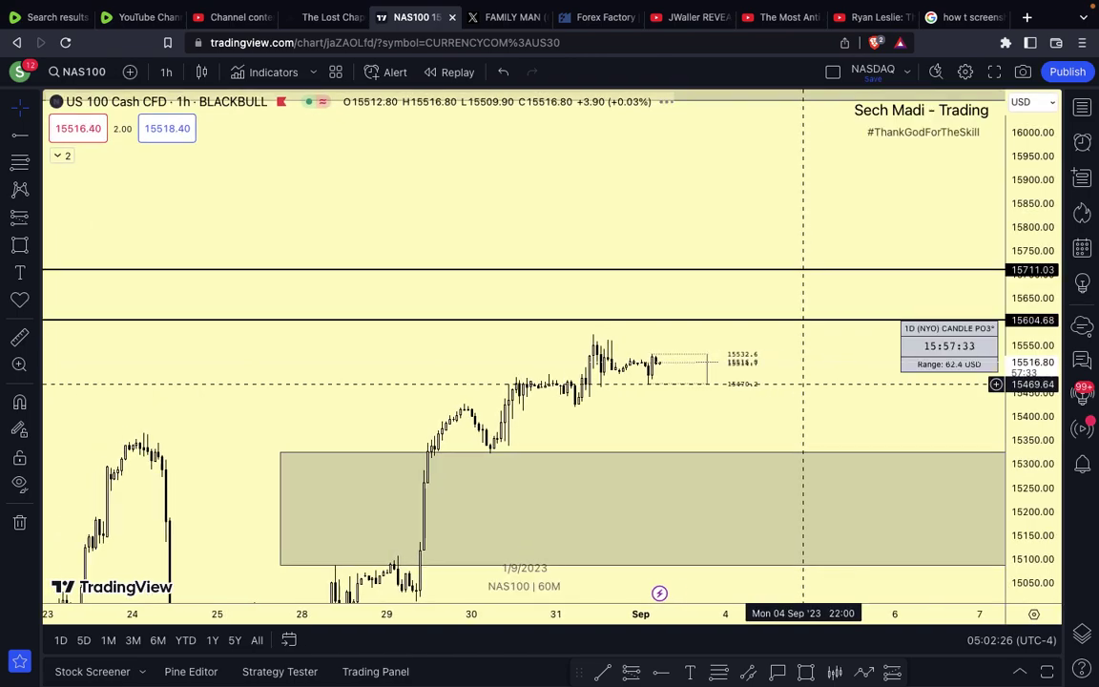
pyautogui.hscroll(-3, 806, 384)
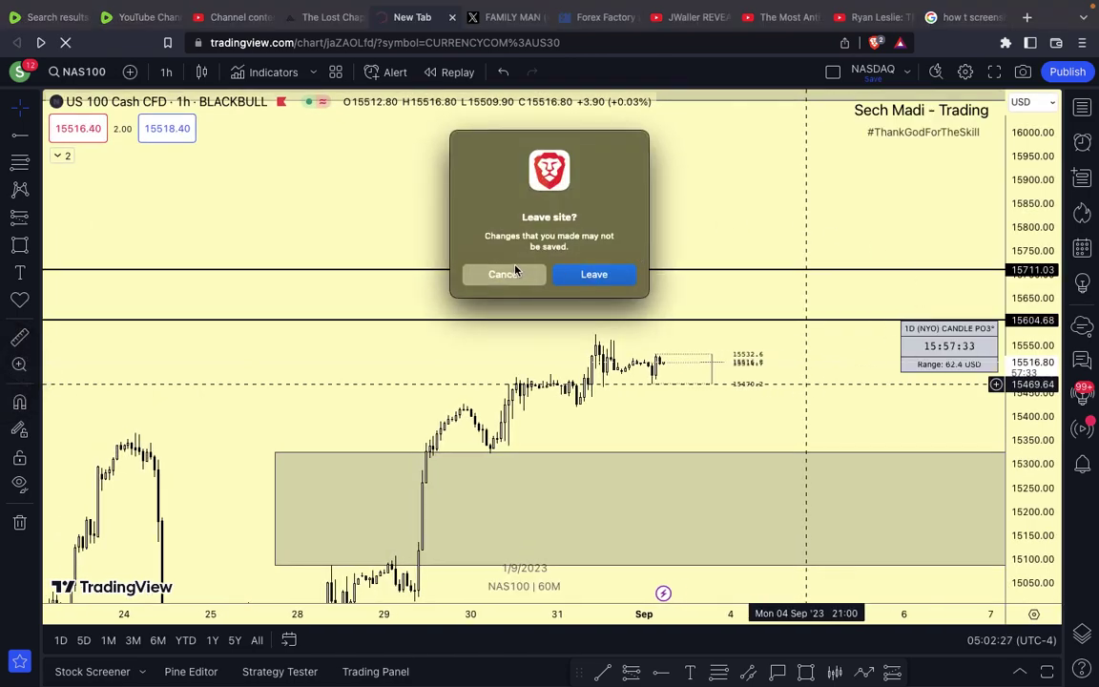
# - Stay on the chart page and examine the NAS100 hourly candles from 31 Aug to 1 Sep up close
pyautogui.click(516, 271)
pyautogui.moveTo(1041, 456); pyautogui.dragTo(881, 168)
pyautogui.scroll(1, 794, 537)
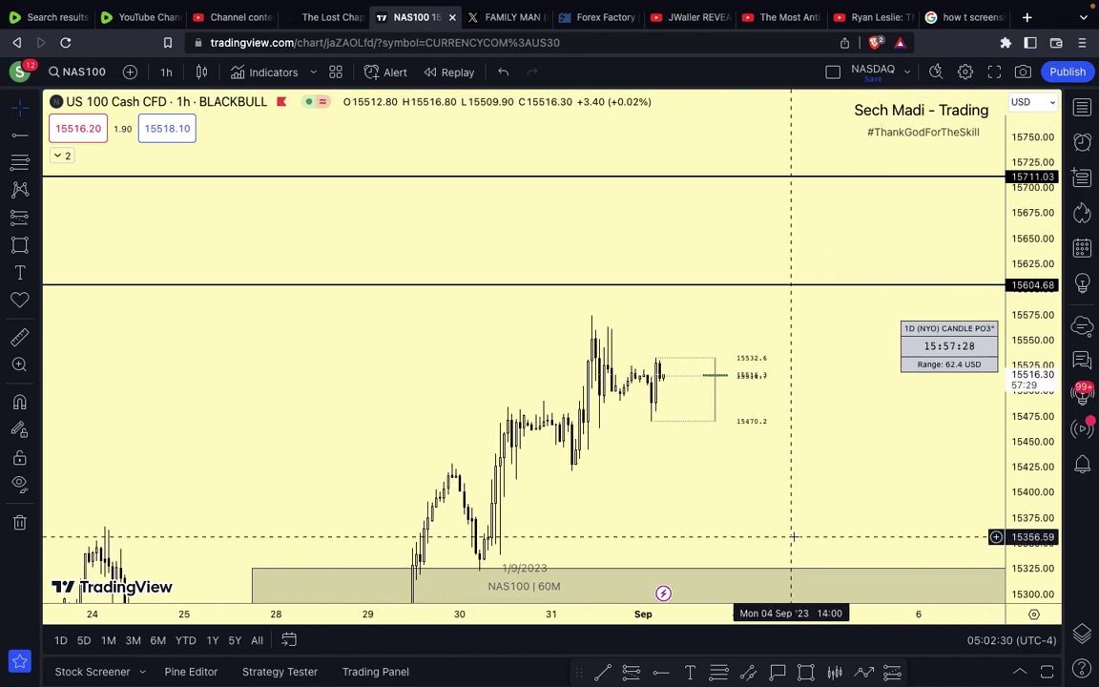
pyautogui.scroll(4, 792, 537)
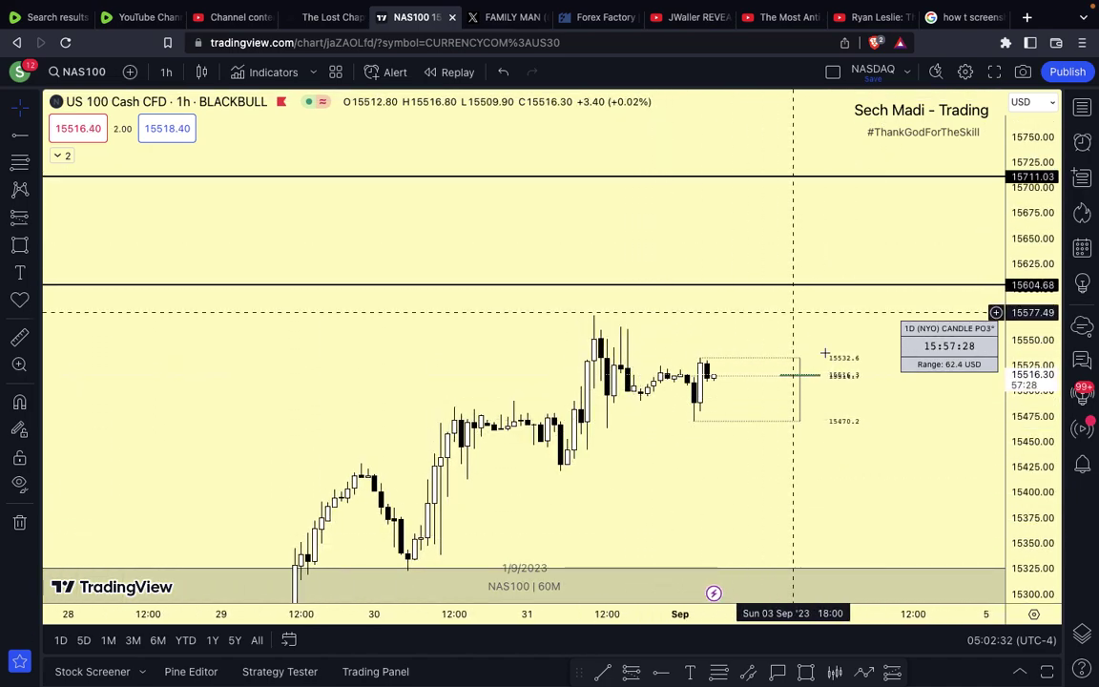
pyautogui.moveTo(1026, 448); pyautogui.dragTo(915, 241)
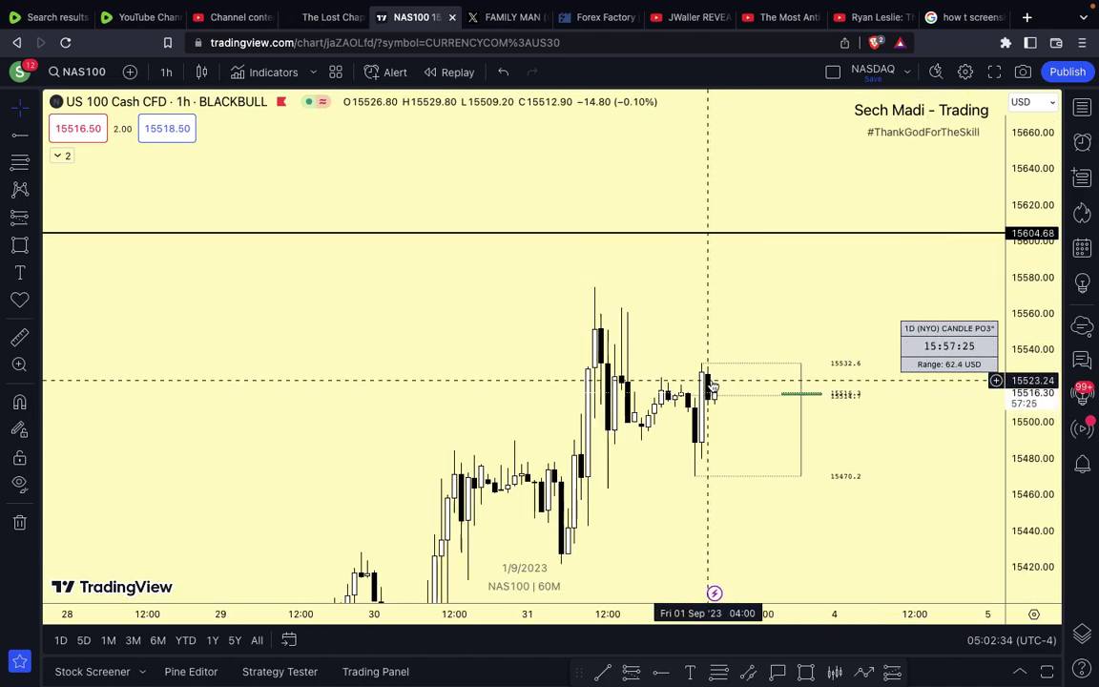
pyautogui.scroll(2, 711, 381)
pyautogui.moveTo(756, 349); pyautogui.dragTo(521, 251)
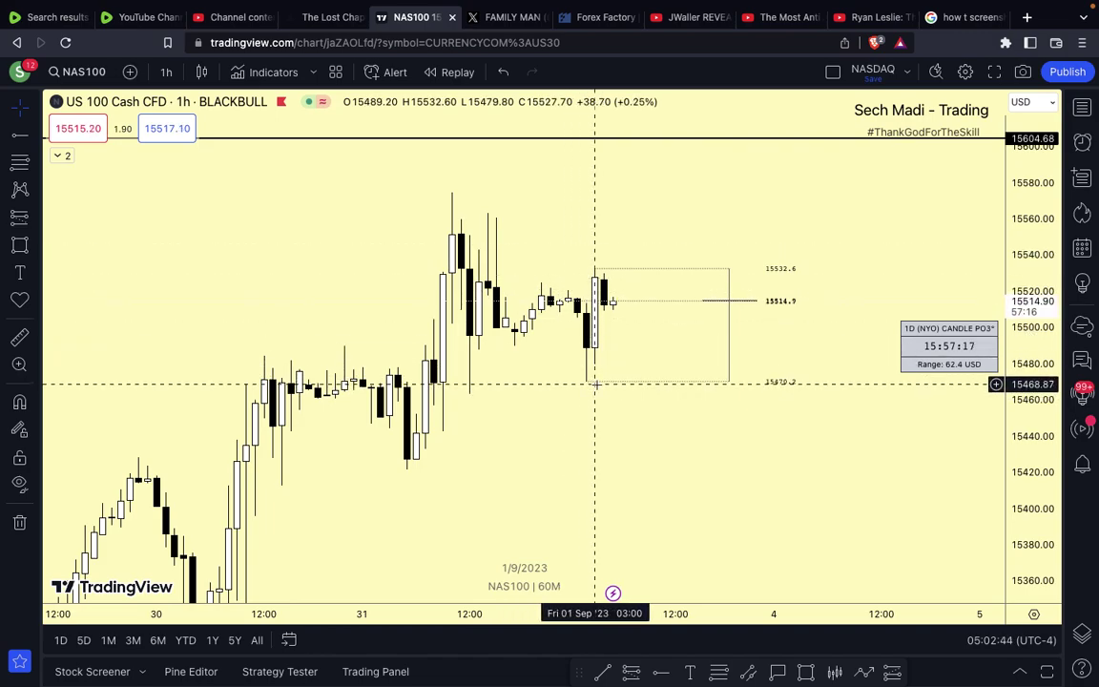
pyautogui.scroll(5, 516, 282)
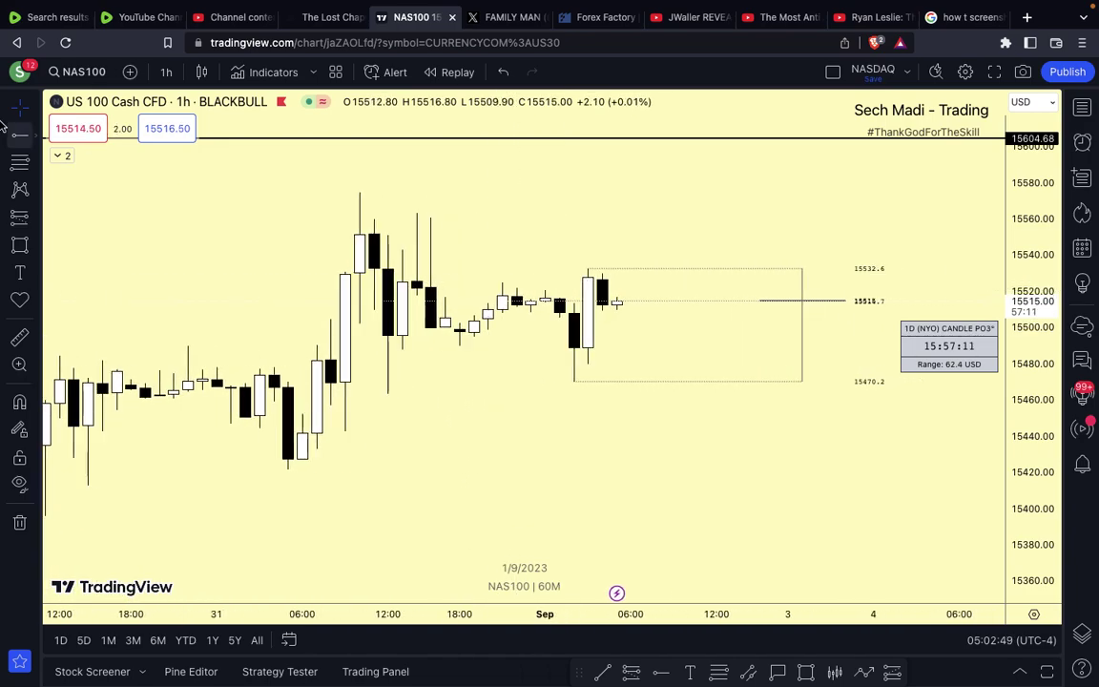
# - Draw a rectangle around the consolidation from 31 Aug 18:00 to 1 Sep 02:00, between about 15502 and 15525
pyautogui.click(20, 246)
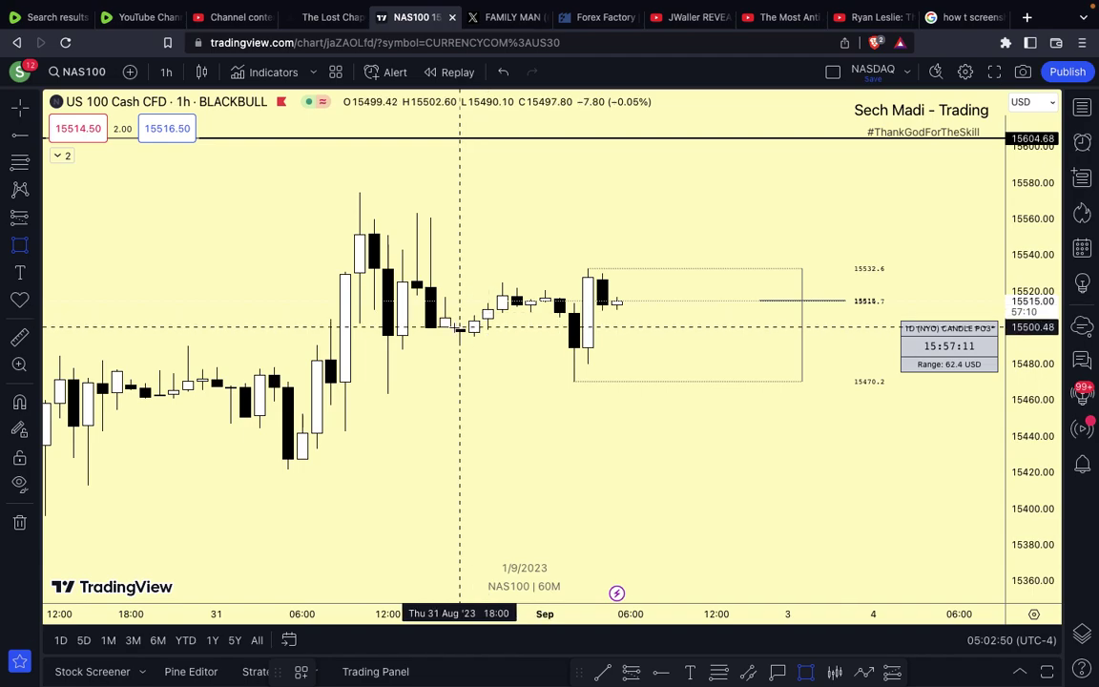
pyautogui.click(460, 325)
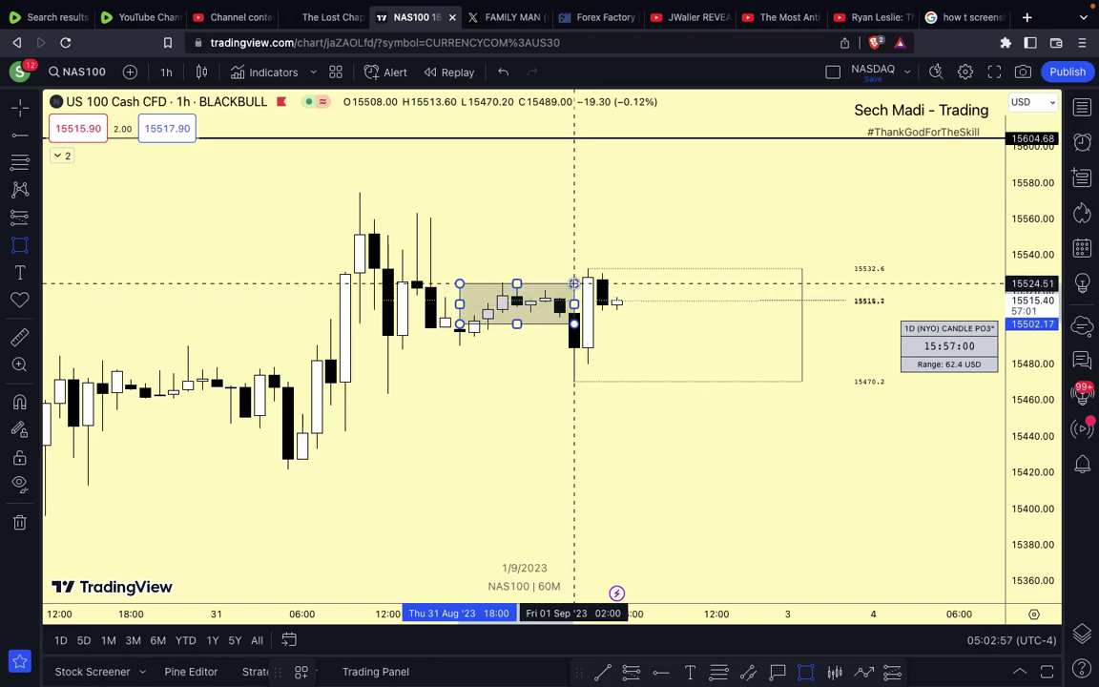
pyautogui.click(574, 283)
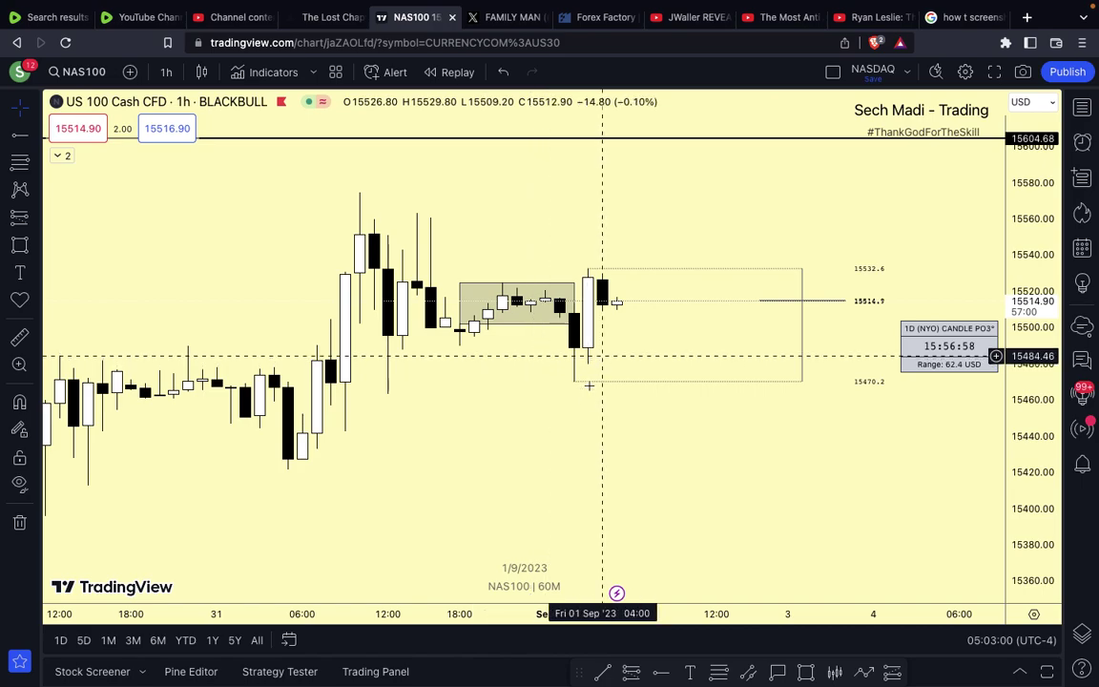
# - Extend the consolidation rectangle's lower edge down to the 1 Sep 02:00 candle's close at about 15489, then deselect it
pyautogui.click(518, 323)
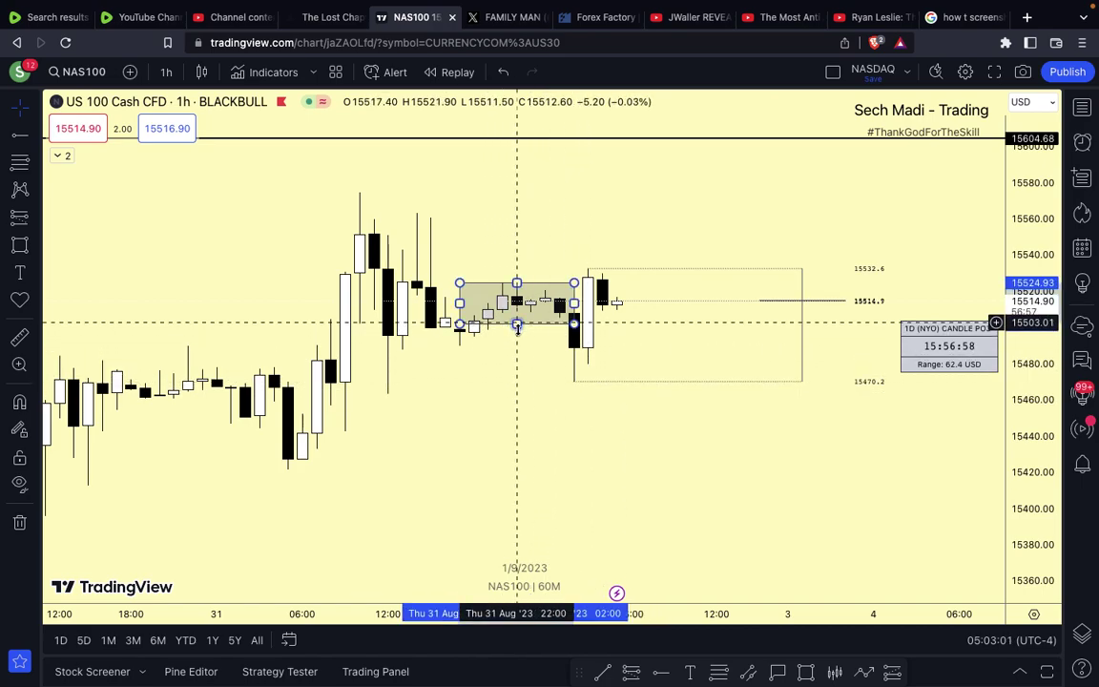
pyautogui.moveTo(517, 324); pyautogui.dragTo(517, 347)
pyautogui.click(489, 384)
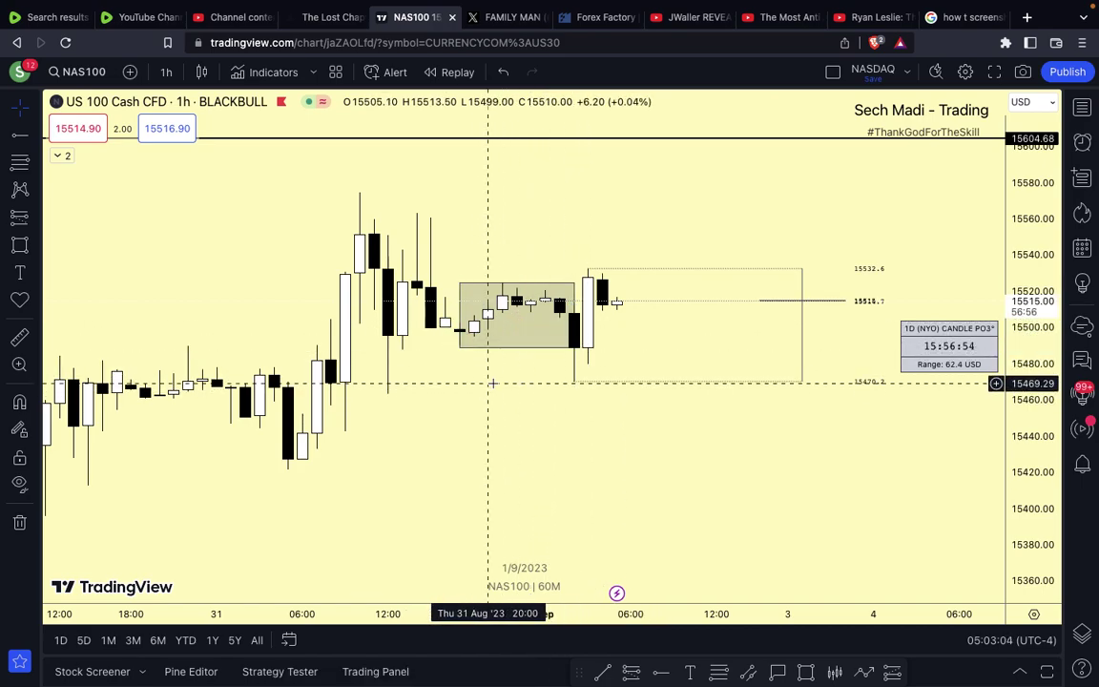
pyautogui.hscroll(-5, 492, 384)
pyautogui.press('Escape')
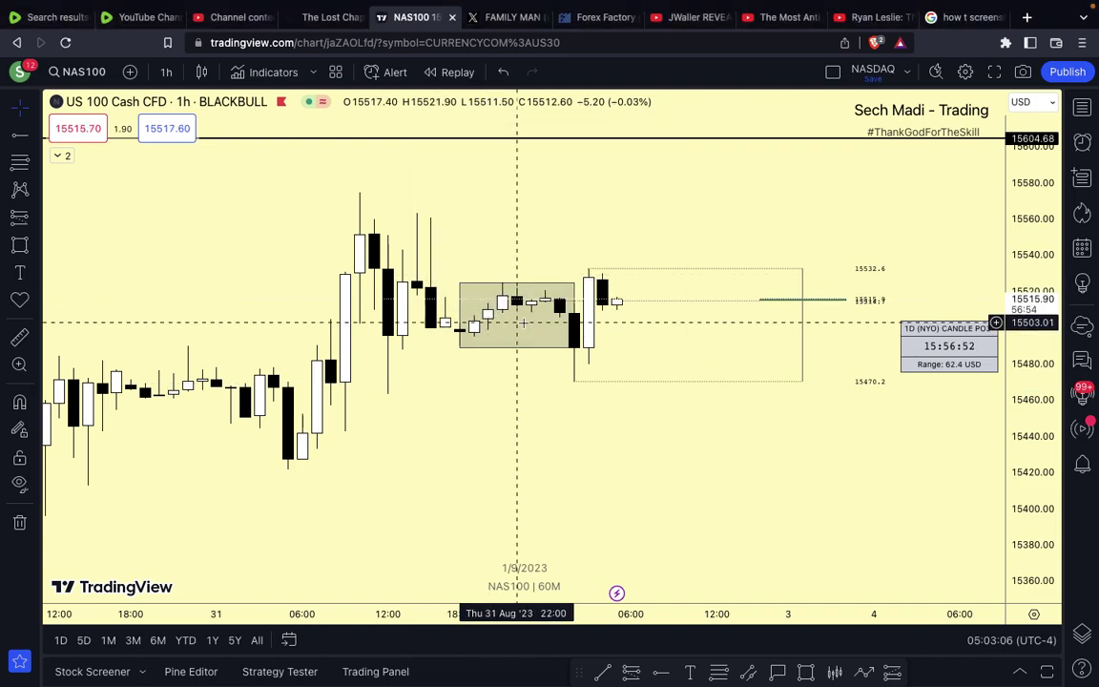